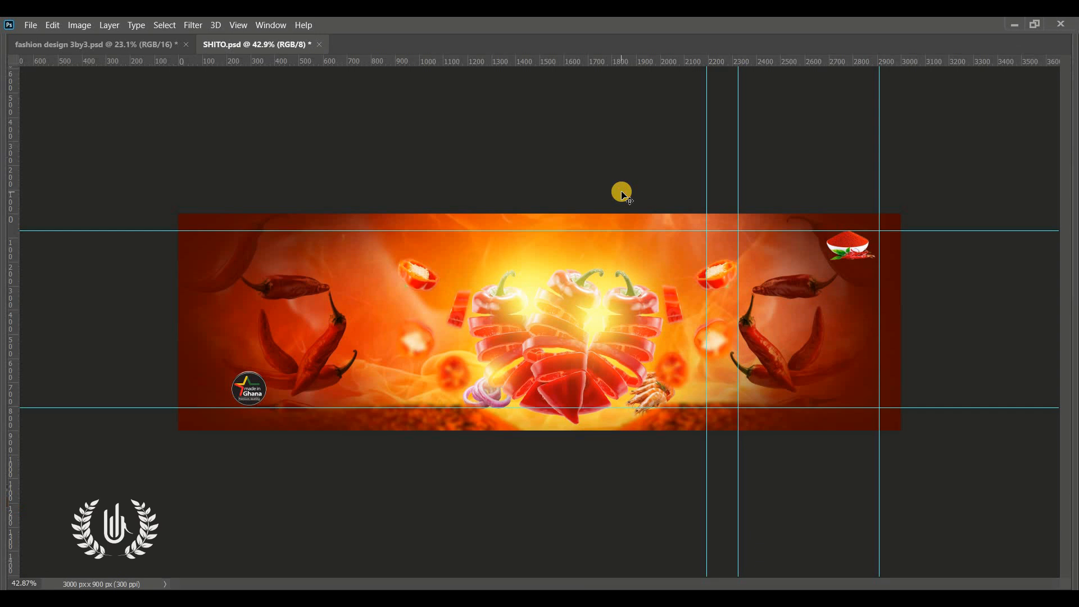
# - Restore the full workspace and show Layer 19 in SHITO.psd to view the finished label design
pyautogui.scroll(2, 622, 192)
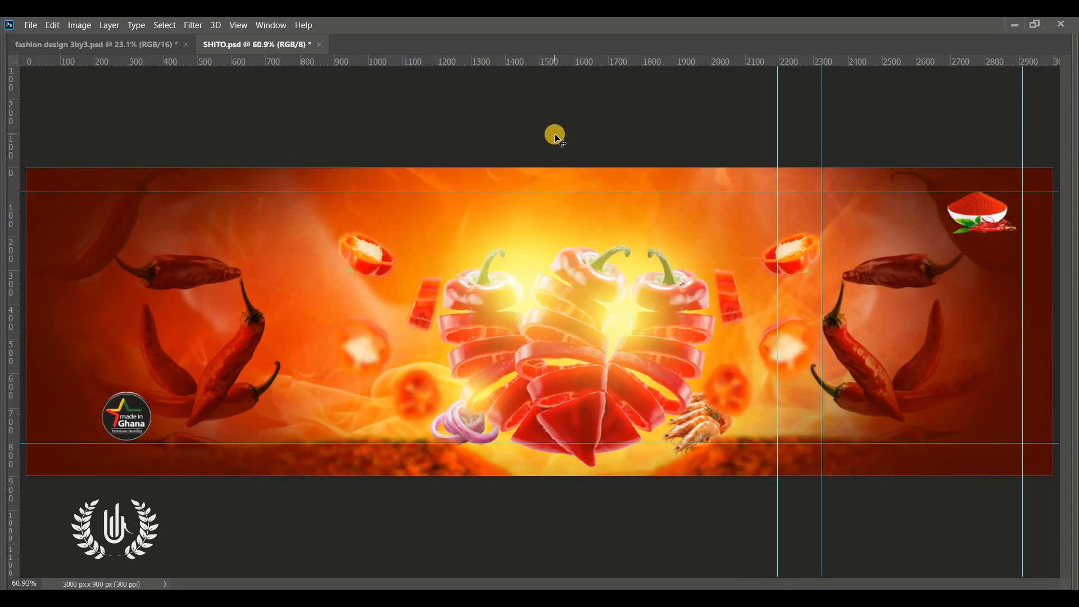
pyautogui.press('Tab')
pyautogui.scroll(-2, 616, 154)
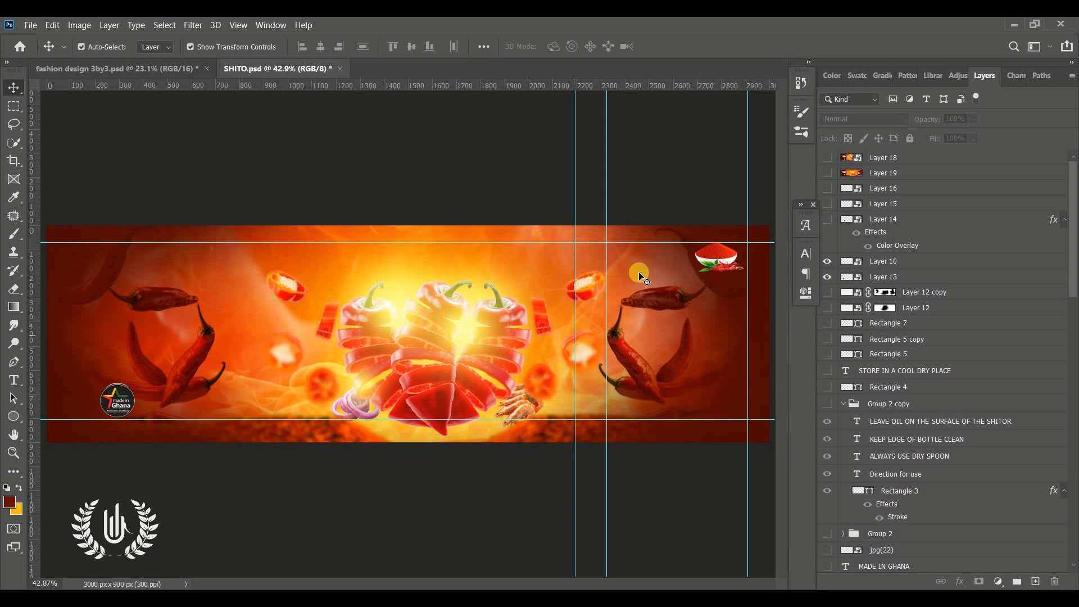
pyautogui.click(829, 174)
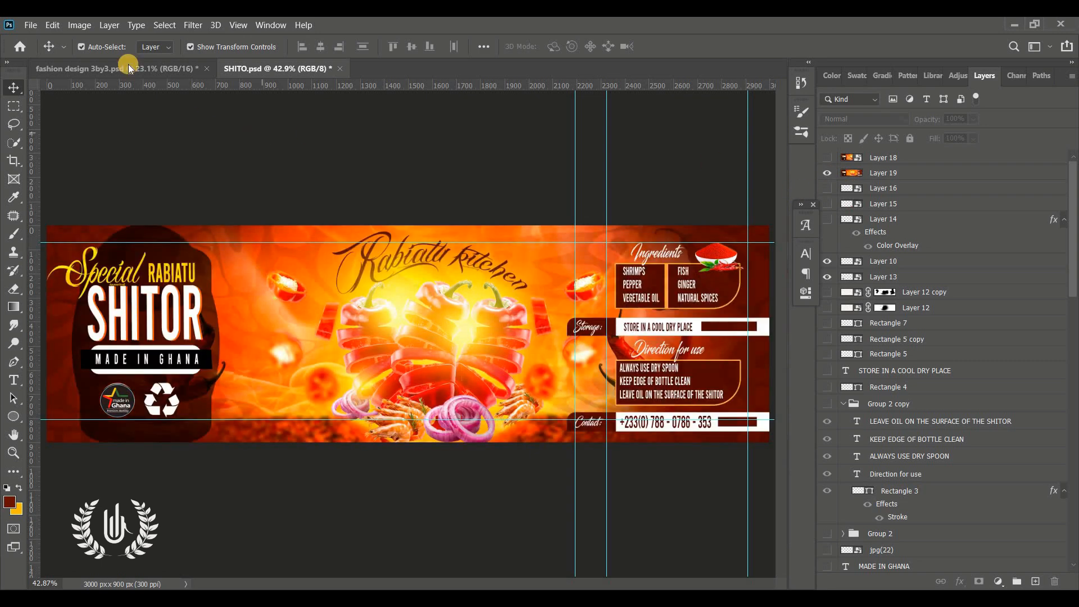
# - Create a new 10 x 3 inch RGB document at 300 ppi with a white background
pyautogui.click(28, 25)
pyautogui.click(35, 39)
pyautogui.click(821, 192)
pyautogui.click(821, 245)
pyautogui.doubleClick(767, 192)
pyautogui.write('10')
pyautogui.doubleClick(776, 237)
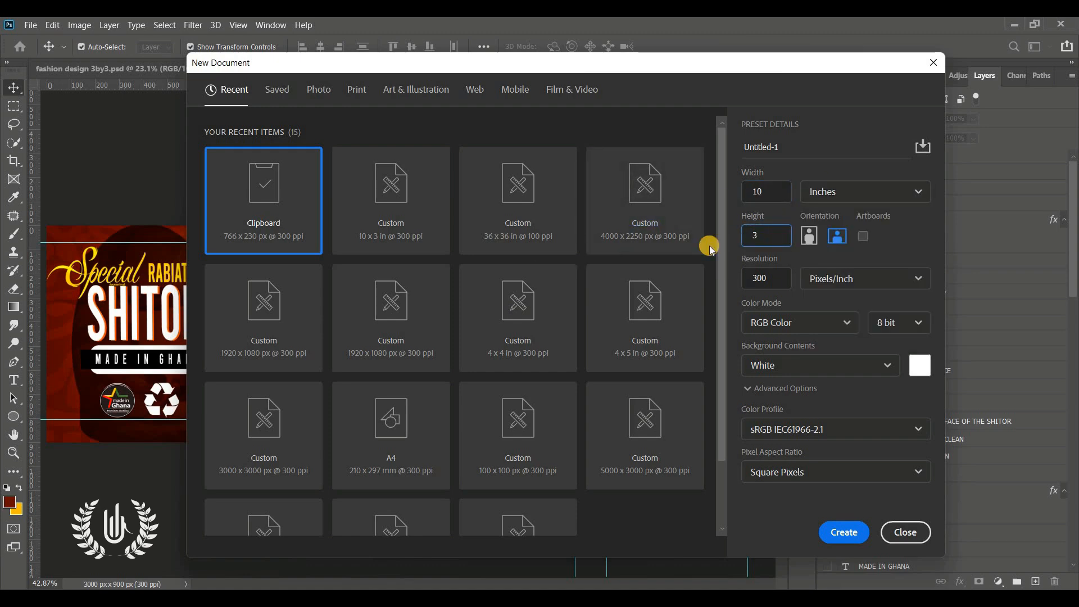
pyautogui.press('Return')
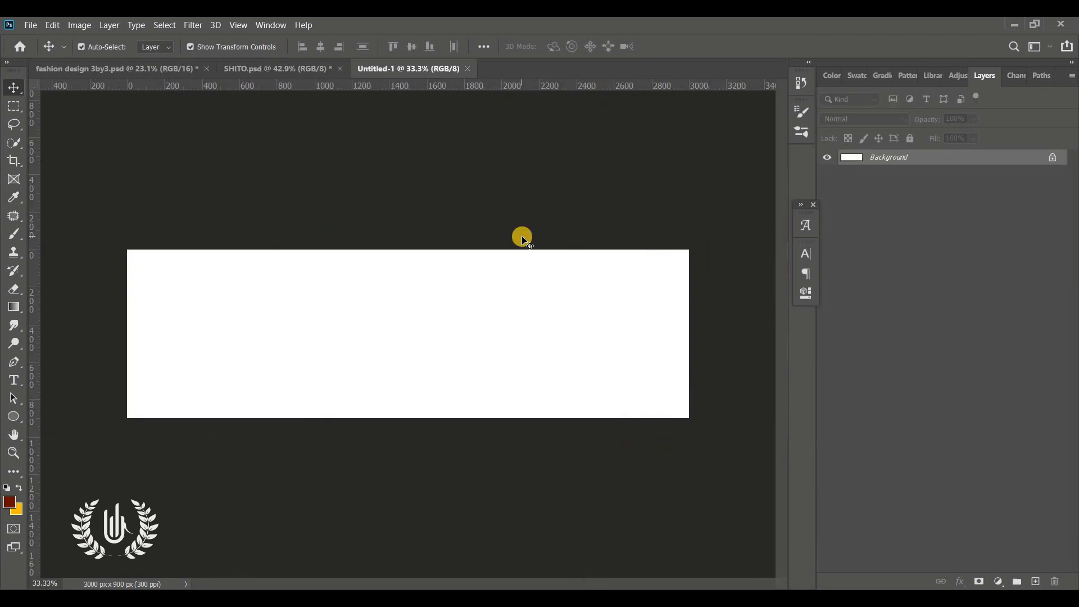
pyautogui.hotkey('ctrl', '0')
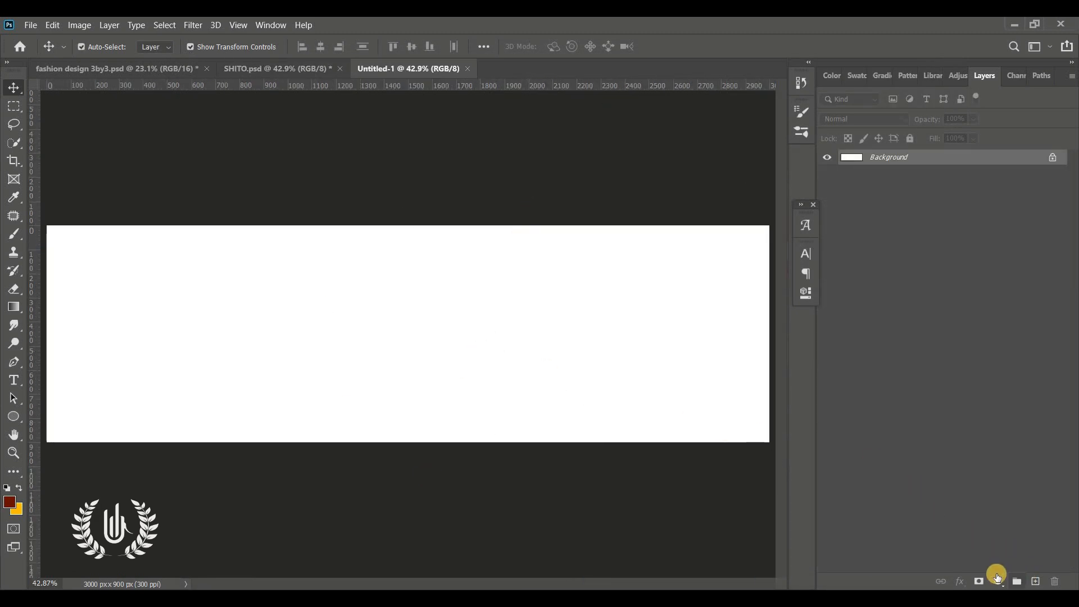
# - Add a Solid Color fill layer in bright red above the background
pyautogui.click(998, 577)
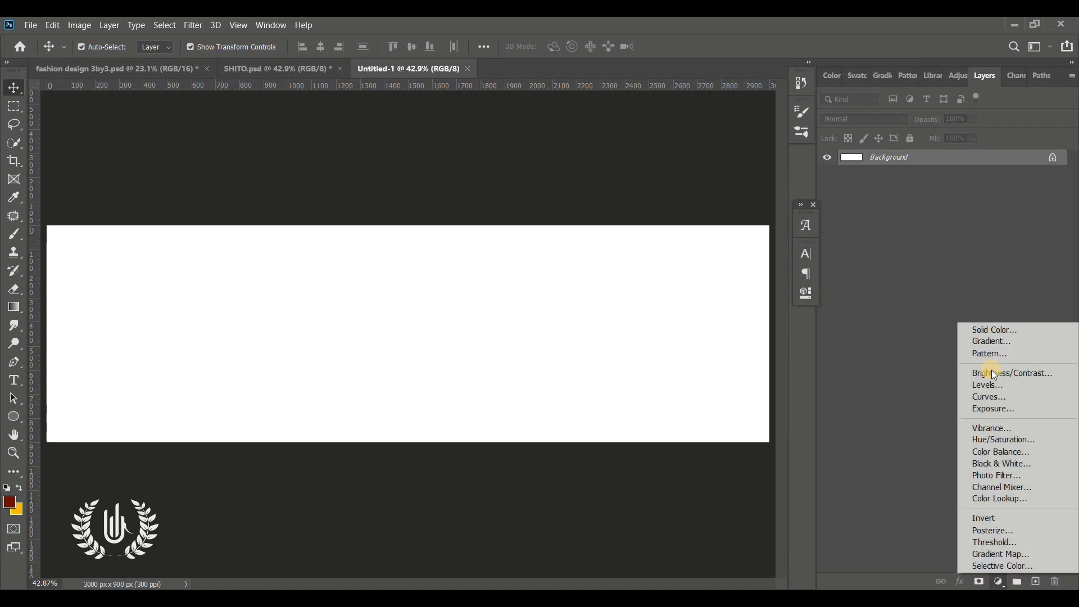
pyautogui.click(1002, 332)
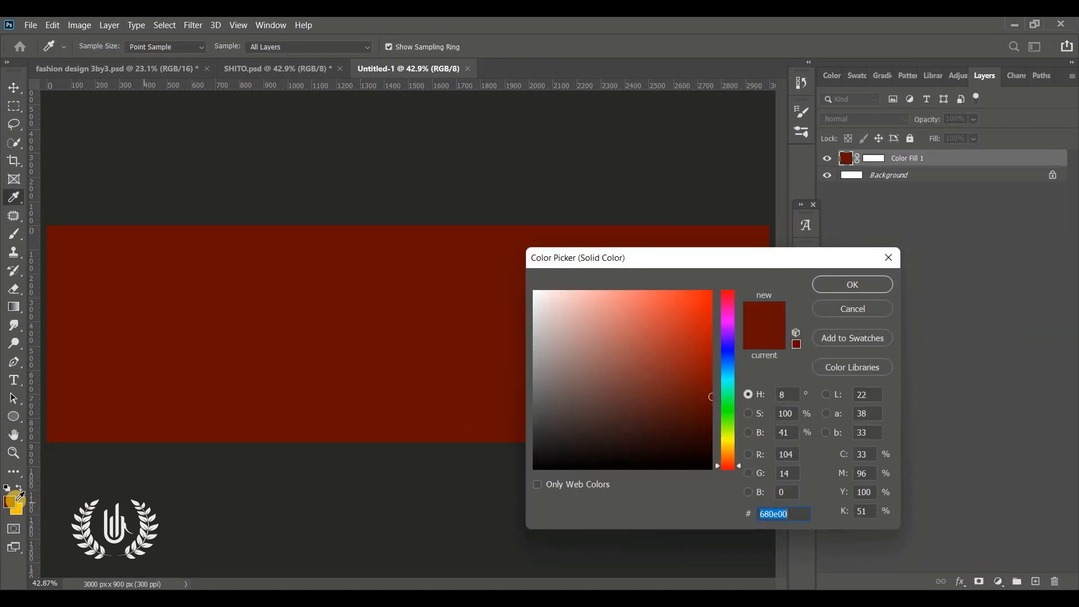
pyautogui.click(711, 354)
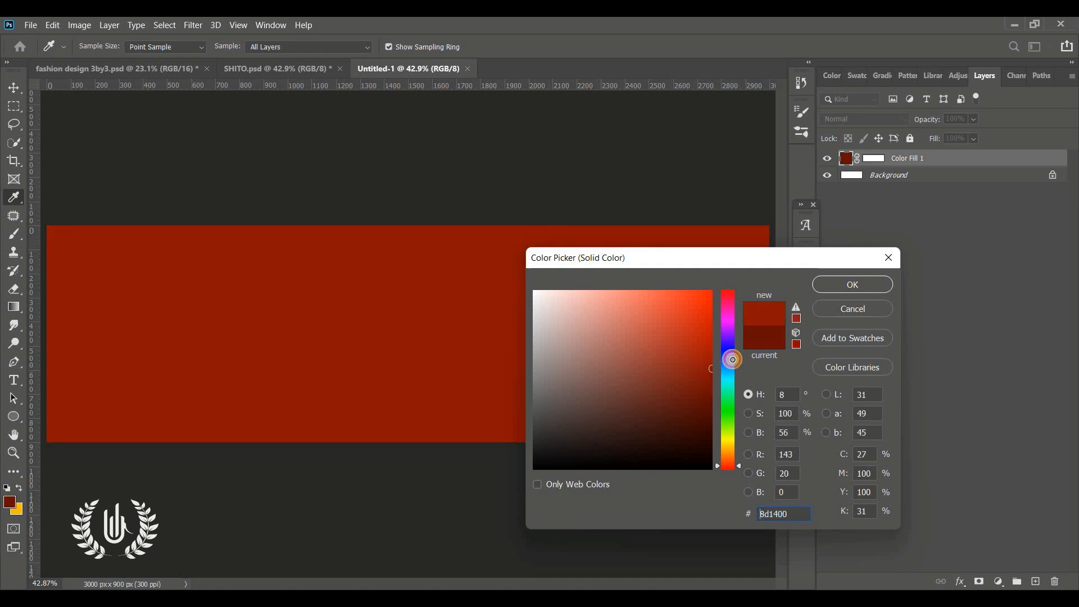
pyautogui.click(844, 284)
pyautogui.press('v')
pyautogui.click(330, 188)
# - Paint a large soft yellow-orange glow at the canvas centre on a new layer, with a brush of about 1200 to 1400 px
pyautogui.click(1037, 582)
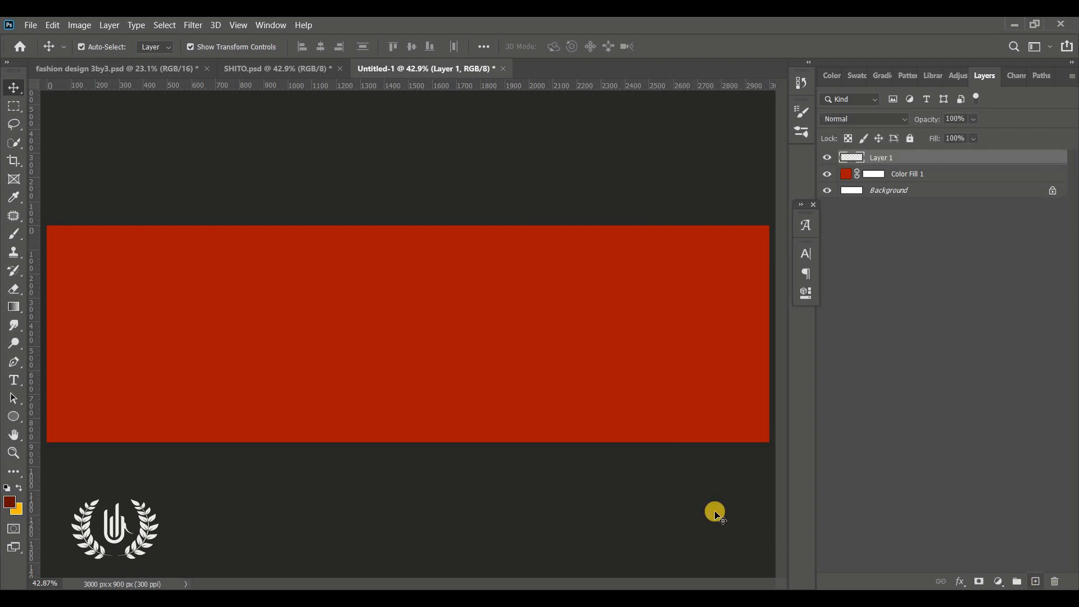
pyautogui.press('b')
pyautogui.rightClick(16, 234)
pyautogui.click(46, 231)
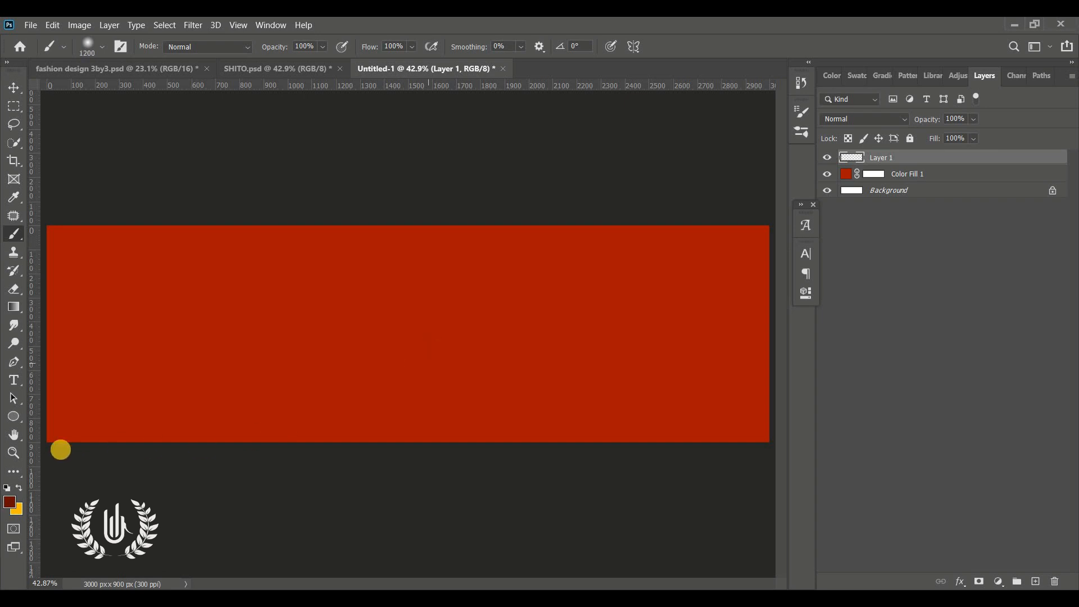
pyautogui.click(19, 488)
pyautogui.press(']')
pyautogui.press(']')
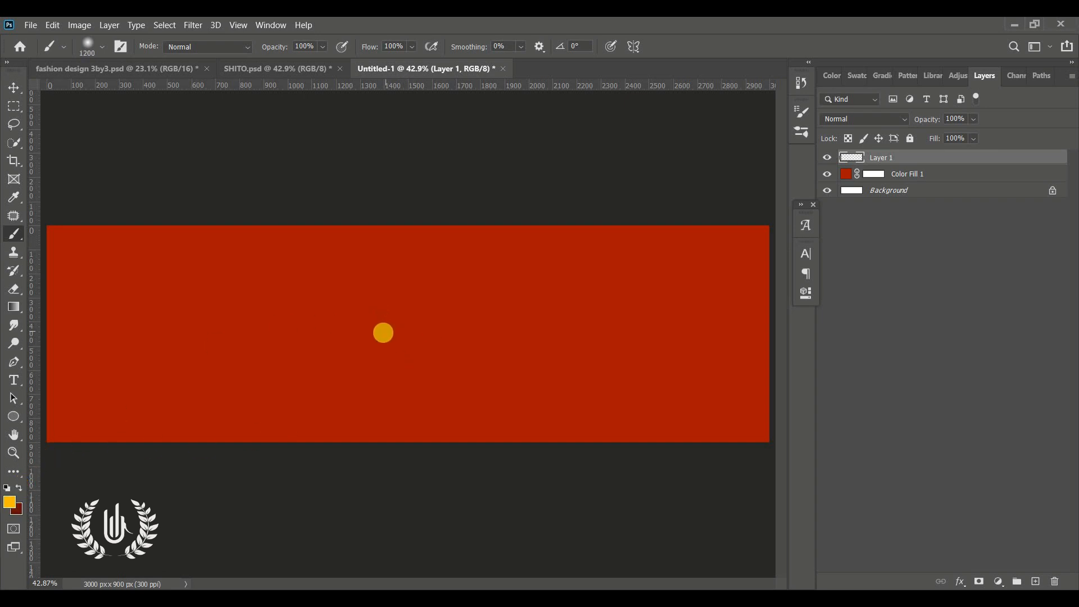
pyautogui.click(396, 334)
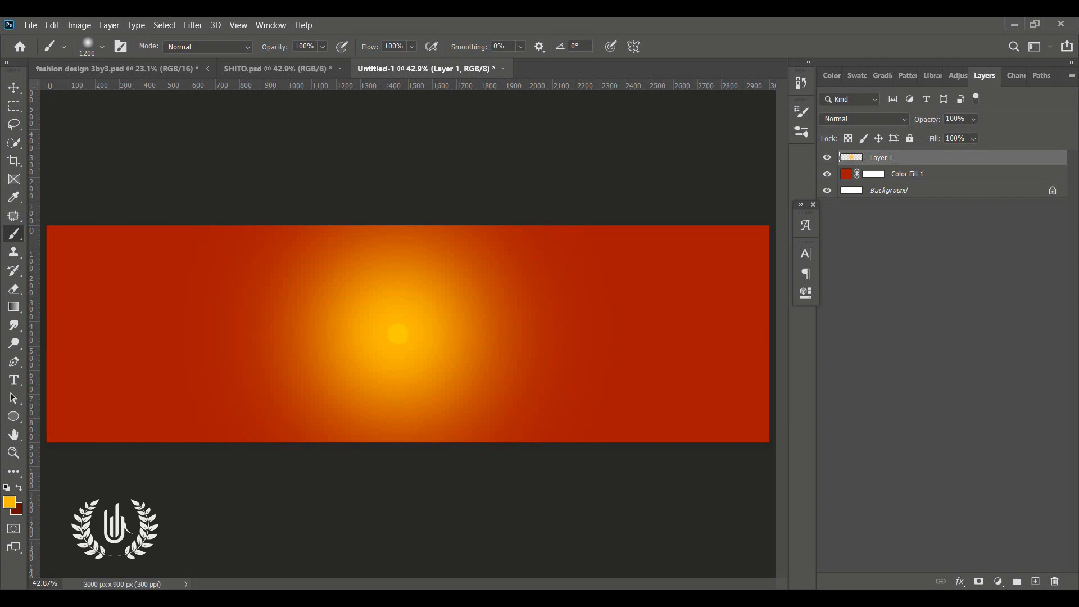
pyautogui.click(398, 334)
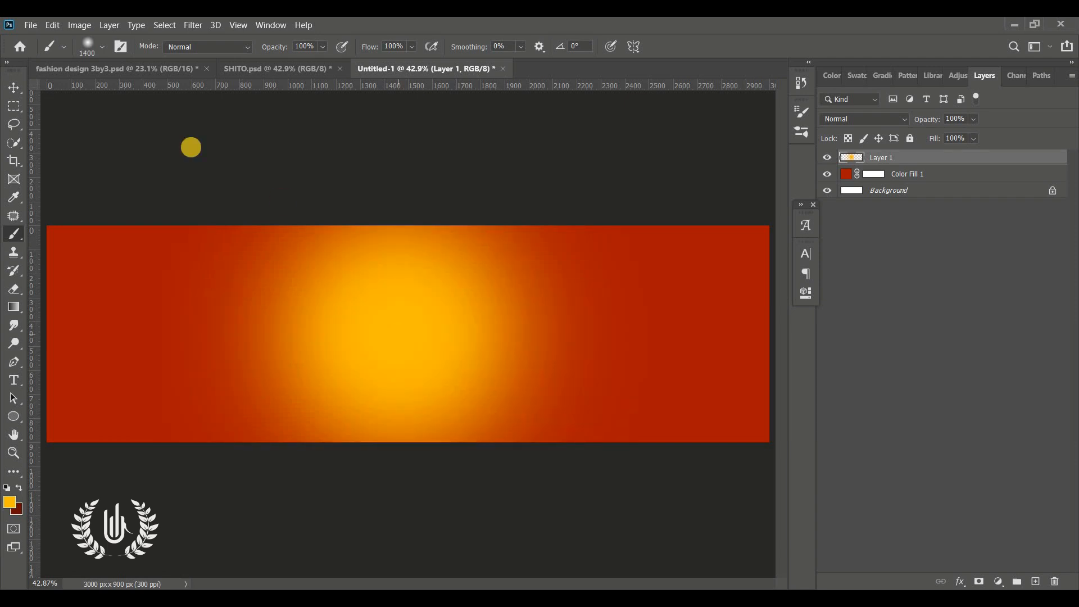
# - Stretch the yellow glow horizontally and shift it slightly to keep it centred on the canvas
pyautogui.click(15, 87)
pyautogui.moveTo(676, 333); pyautogui.dragTo(775, 333)
pyautogui.moveTo(518, 342); pyautogui.dragTo(502, 346)
pyautogui.press('Escape')
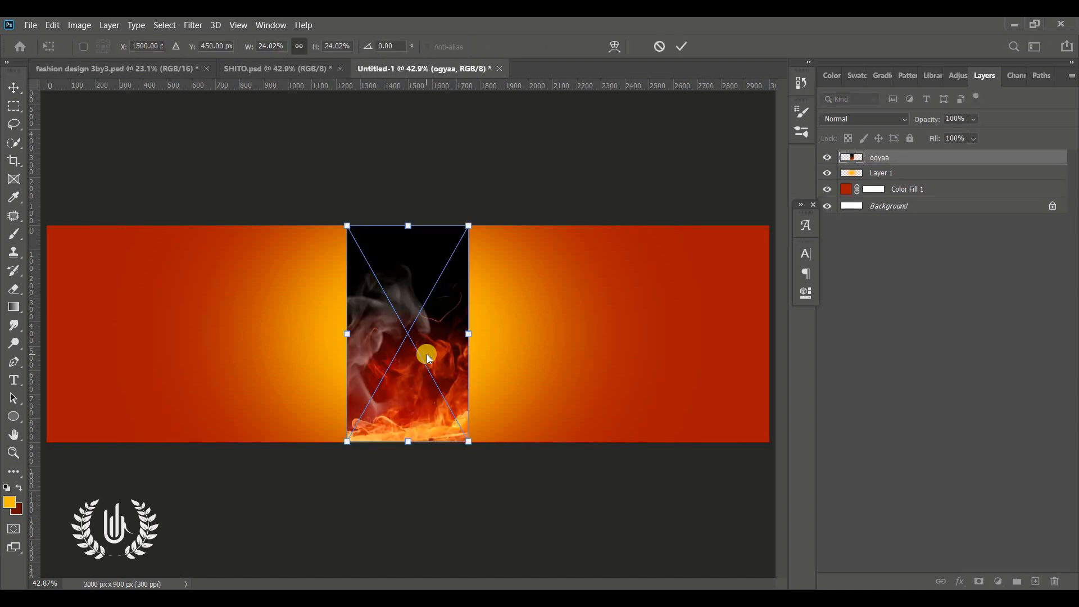
# - Place the ogyaa flame image, rotated 90° clockwise and flipped horizontally
pyautogui.rightClick(426, 355)
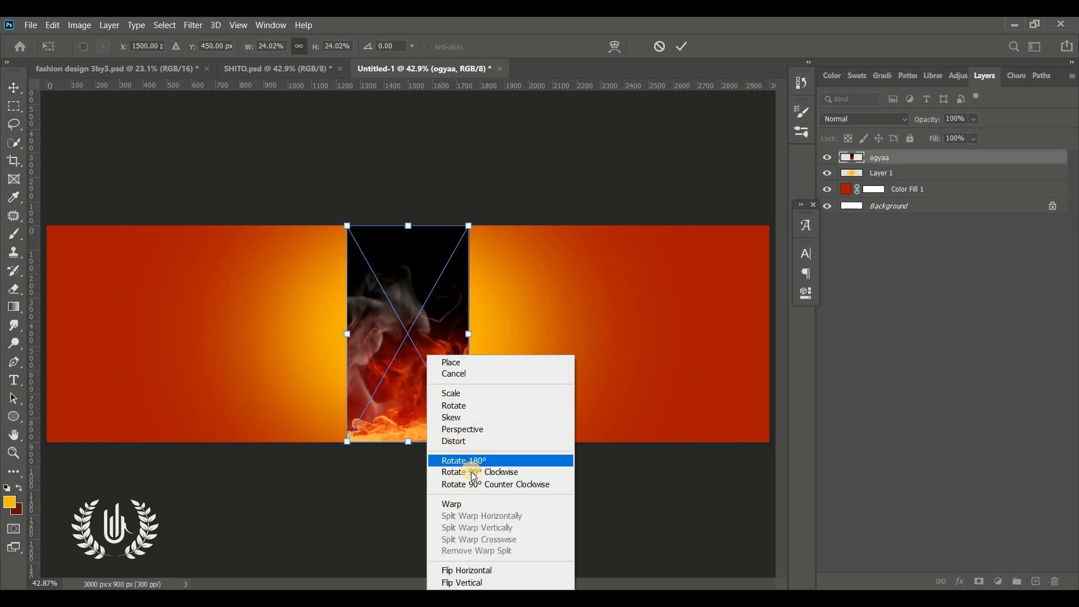
pyautogui.click(475, 471)
pyautogui.rightClick(458, 440)
pyautogui.click(512, 557)
# - Enlarge the flame image and position it to cover the canvas from the left edge to near the right edge
pyautogui.moveTo(523, 333); pyautogui.dragTo(758, 331)
pyautogui.moveTo(581, 339); pyautogui.dragTo(555, 360)
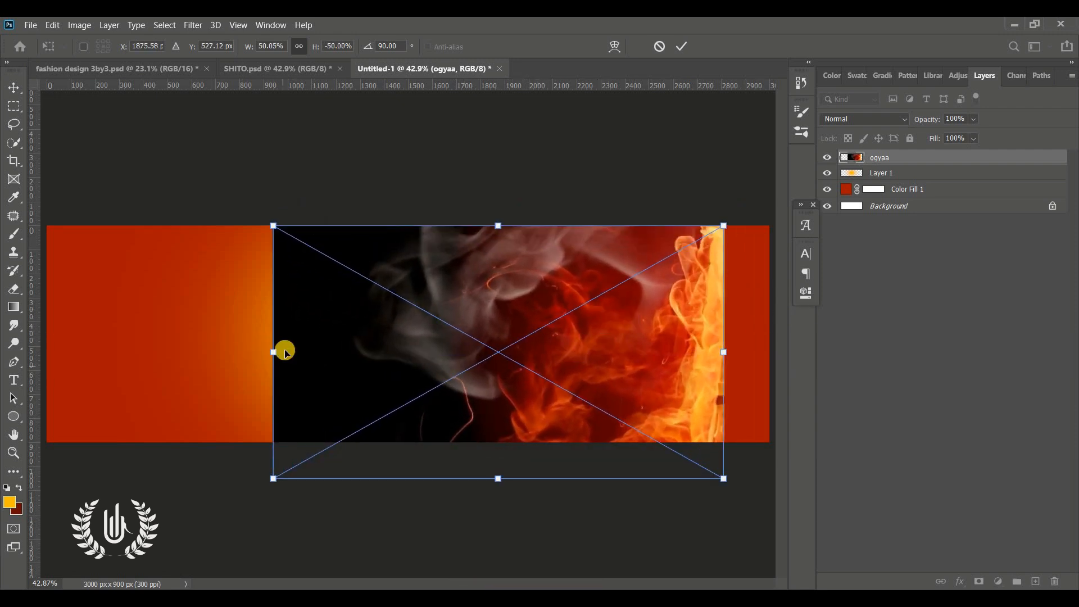
pyautogui.moveTo(279, 352); pyautogui.dragTo(8, 350)
pyautogui.moveTo(643, 363); pyautogui.dragTo(628, 275)
pyautogui.click(682, 44)
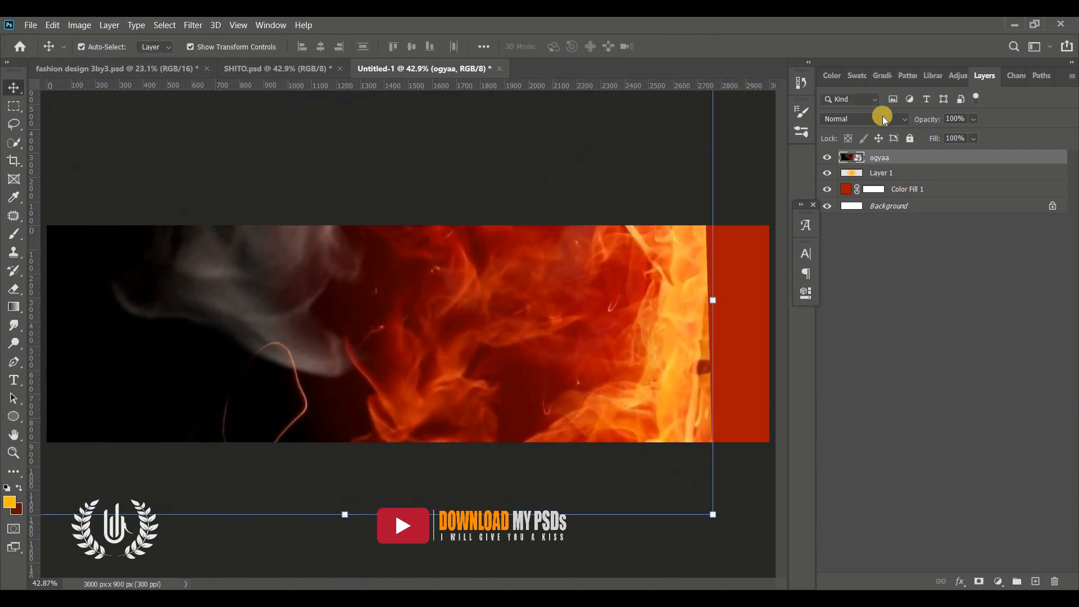
# - Set the flame layer's blend mode to Screen and fade its hard right edge with a soft black brush on a layer mask
pyautogui.click(887, 118)
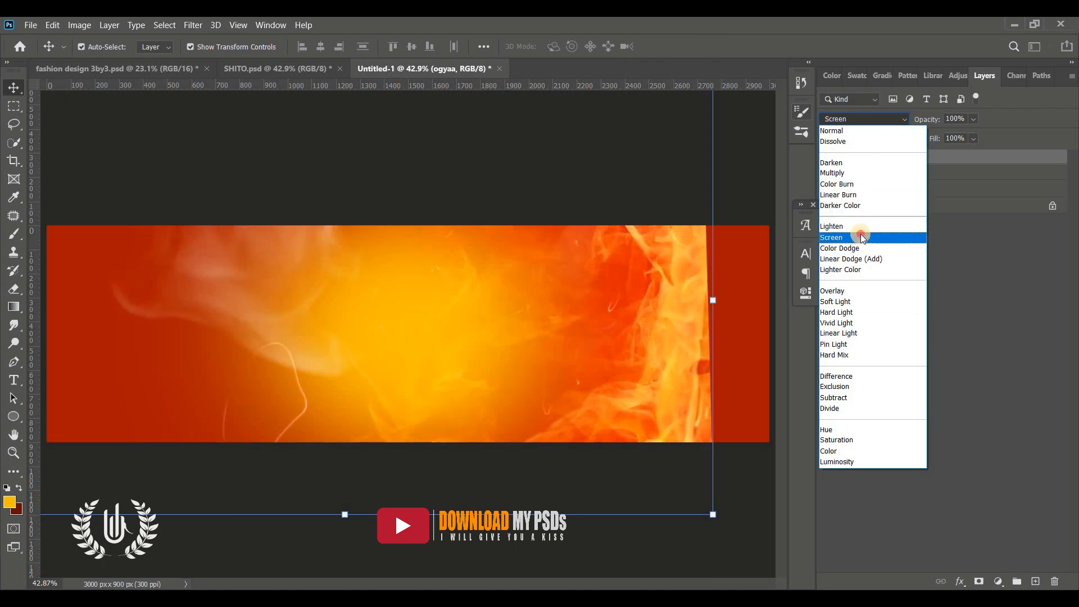
pyautogui.click(863, 237)
pyautogui.click(979, 581)
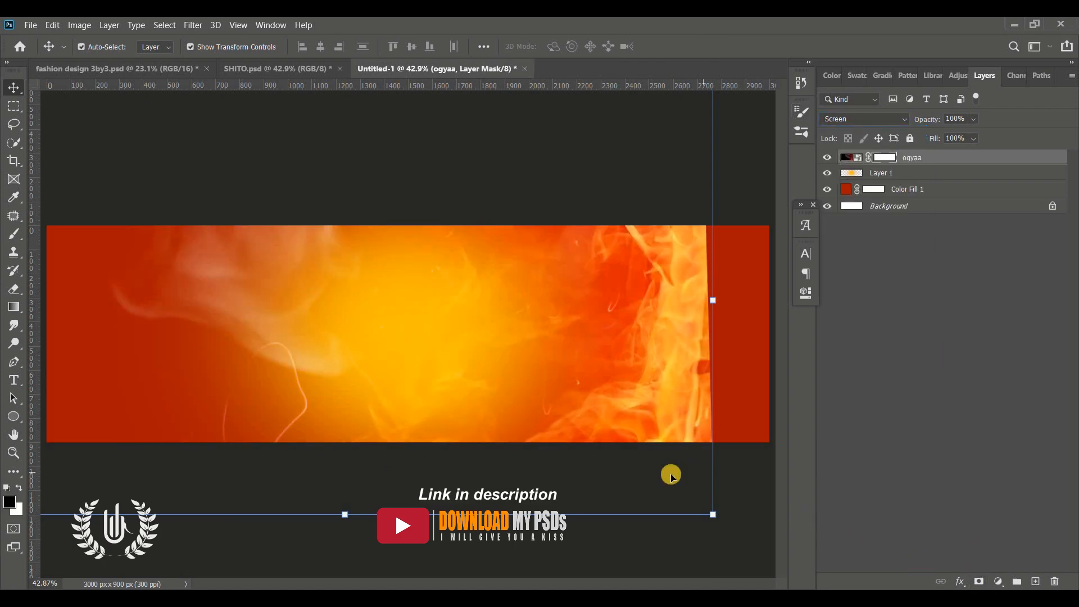
pyautogui.press('b')
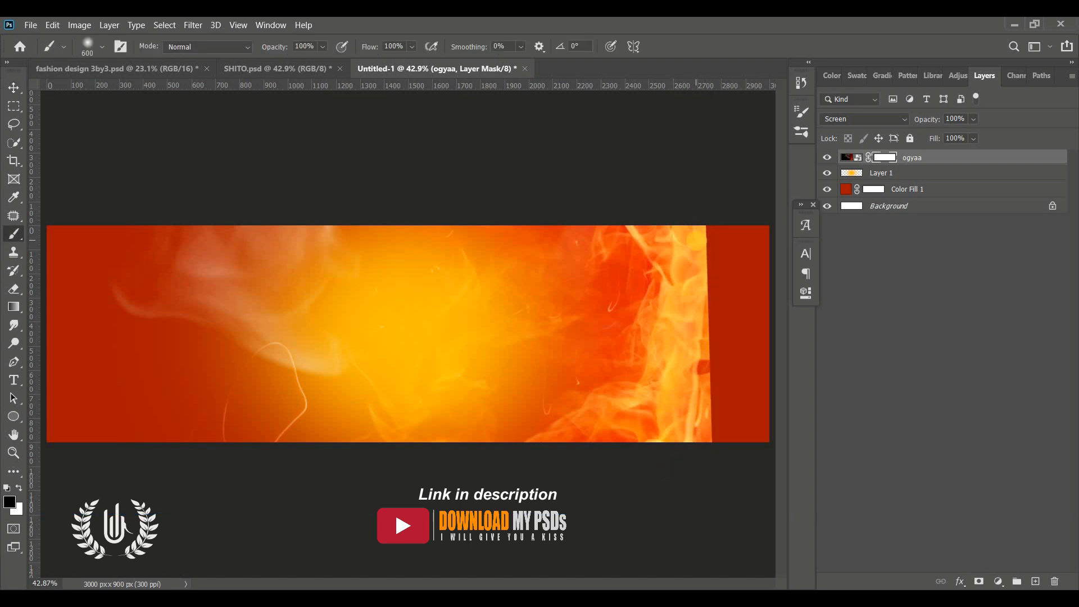
pyautogui.moveTo(719, 240)
pyautogui.mouseDown()
pyautogui.moveTo(730, 452)
pyautogui.moveTo(727, 217)
pyautogui.moveTo(712, 203)
pyautogui.moveTo(743, 317)
pyautogui.moveTo(735, 391)
pyautogui.mouseUp()
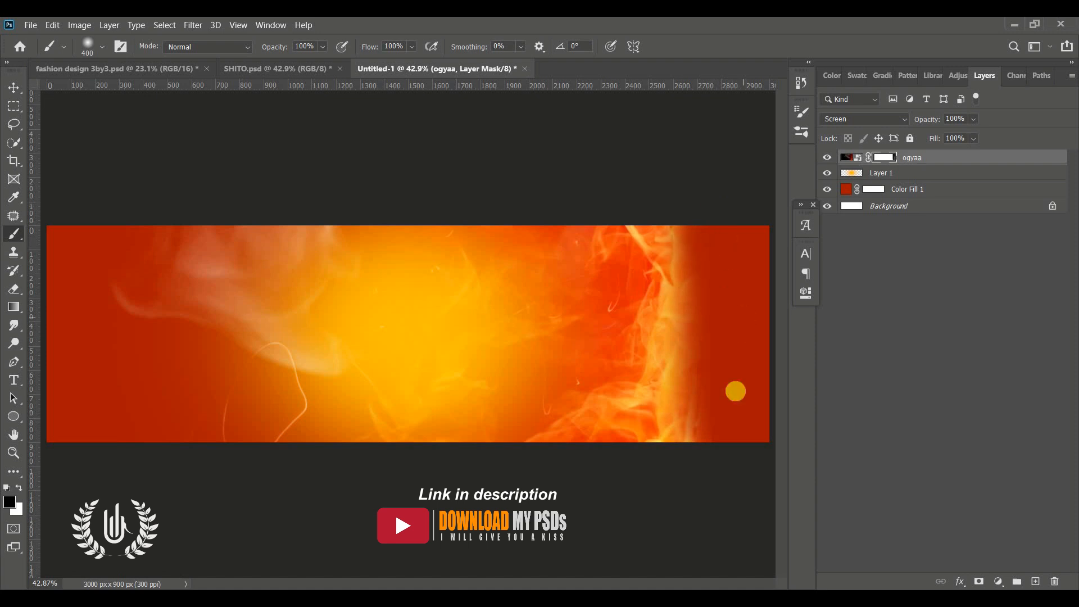
# - Place the Dfgh7 red powder image in the lower-right corner of the canvas
pyautogui.click(12, 89)
pyautogui.click(569, 159)
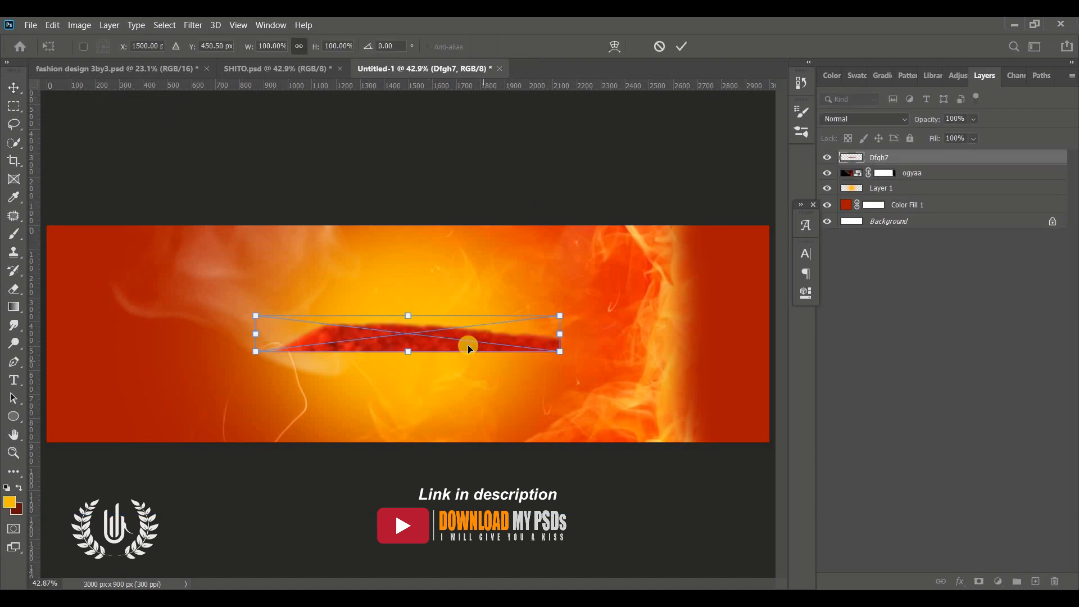
pyautogui.moveTo(470, 345); pyautogui.dragTo(678, 436)
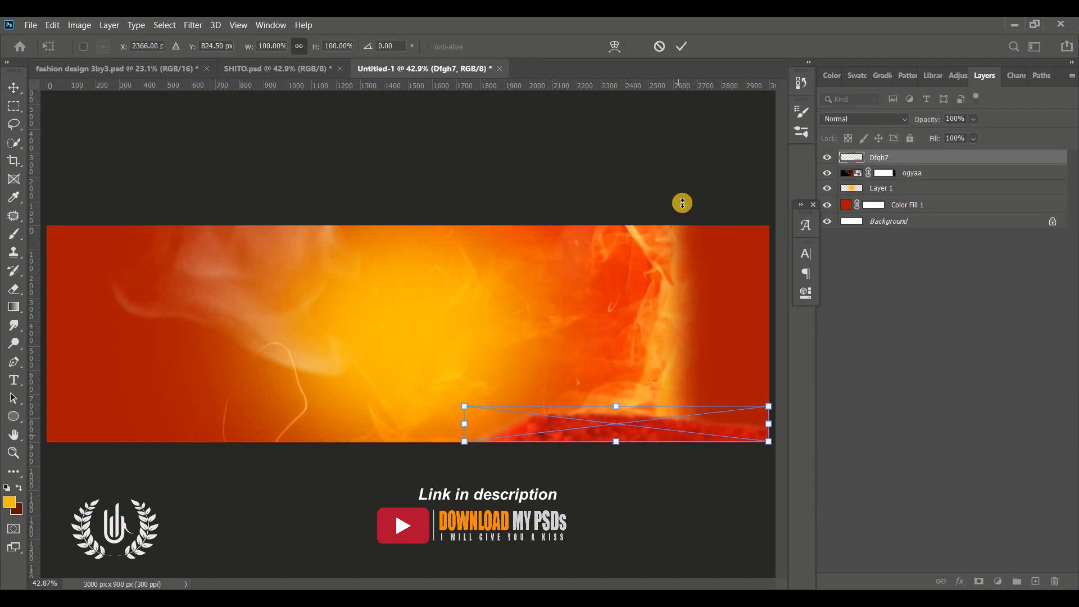
pyautogui.click(681, 46)
pyautogui.click(634, 134)
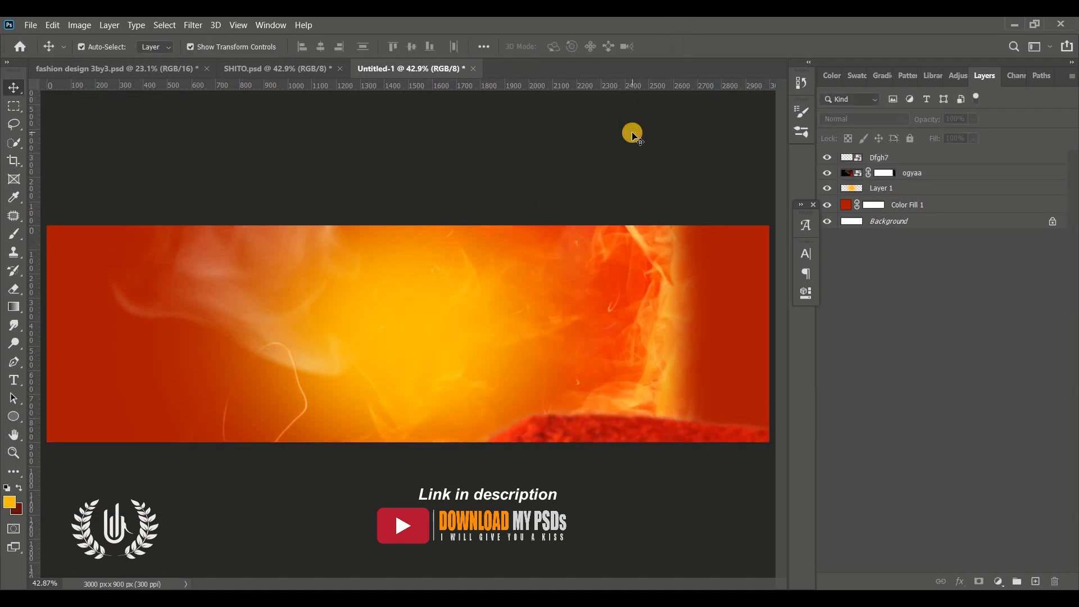
# - Duplicate the red powder layer and place the horizontally flipped copy in the lower-left corner of the canvas
pyautogui.click(613, 426)
pyautogui.moveTo(988, 153); pyautogui.dragTo(1036, 581)
pyautogui.moveTo(562, 428); pyautogui.dragTo(337, 337)
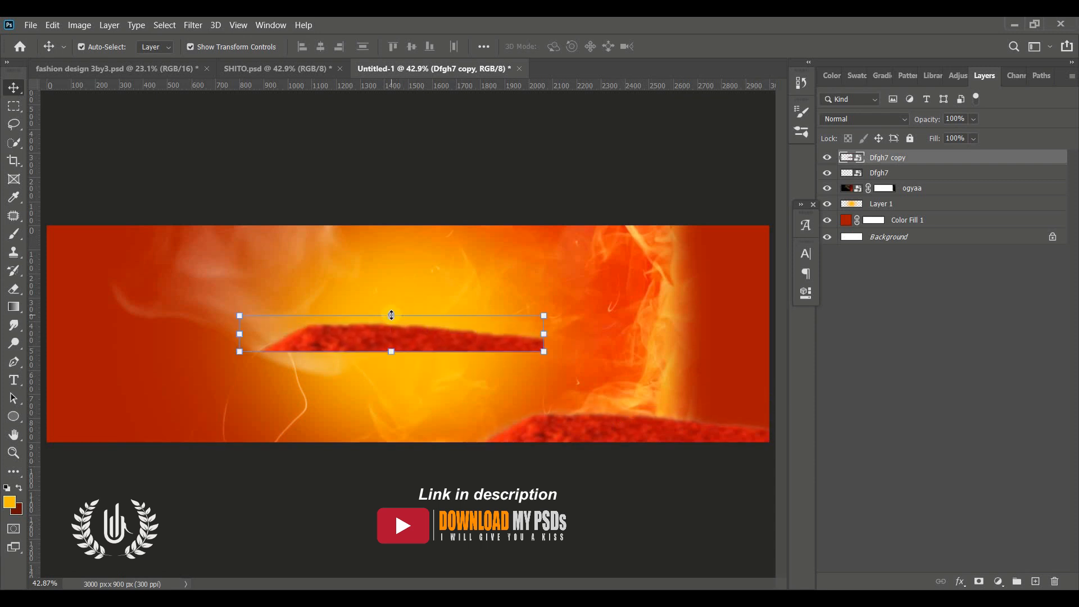
pyautogui.rightClick(392, 315)
pyautogui.click(442, 532)
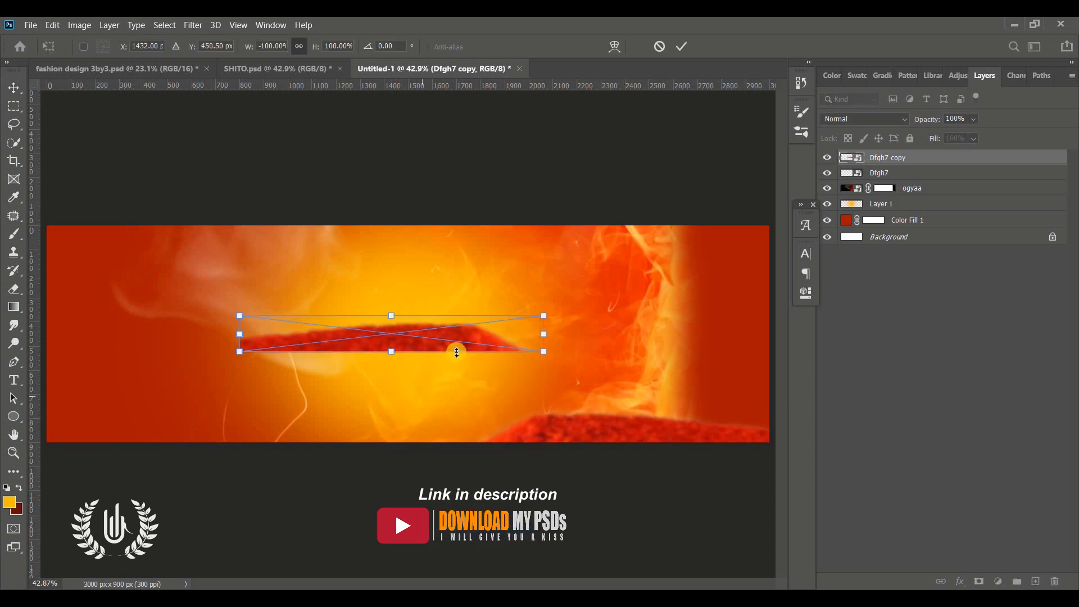
pyautogui.moveTo(457, 353); pyautogui.dragTo(271, 440)
pyautogui.click(680, 48)
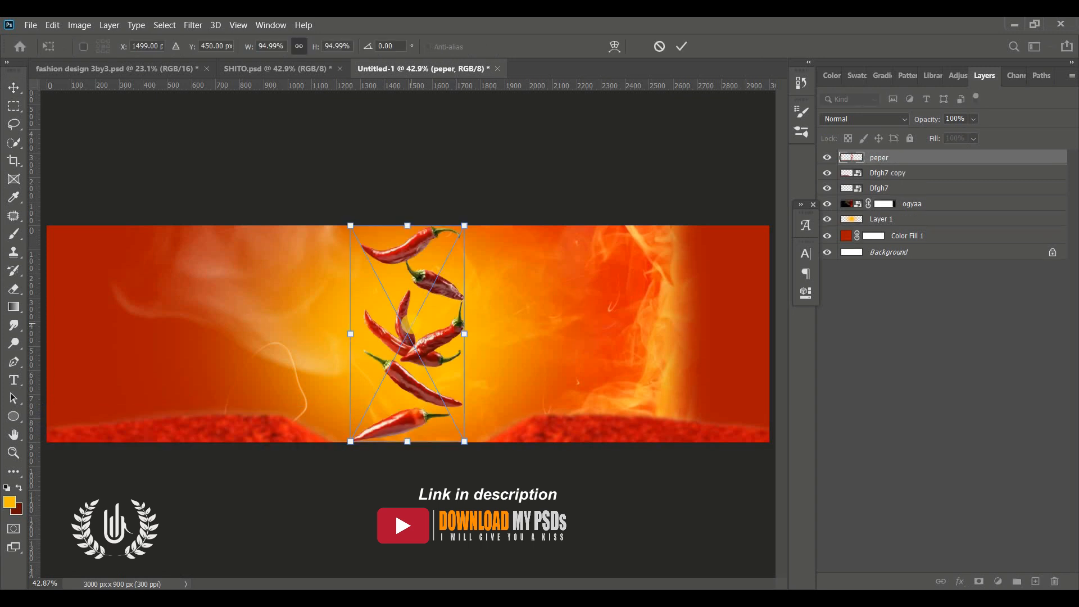
# - Place the peper chilli image flipped horizontally and enlarge it to about 139% on the right part of the canvas
pyautogui.rightClick(413, 326)
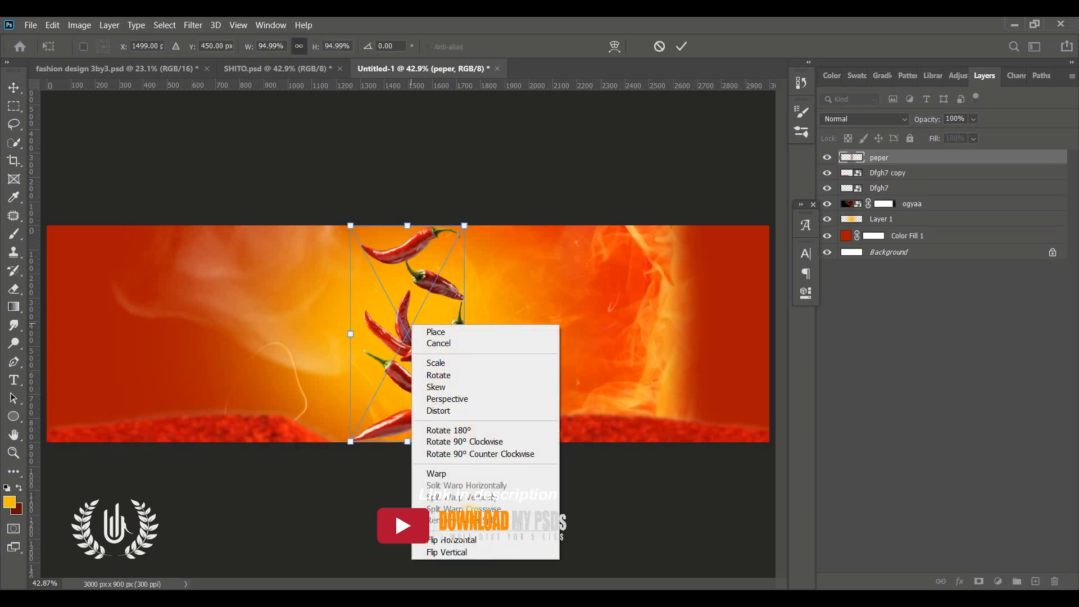
pyautogui.click(475, 541)
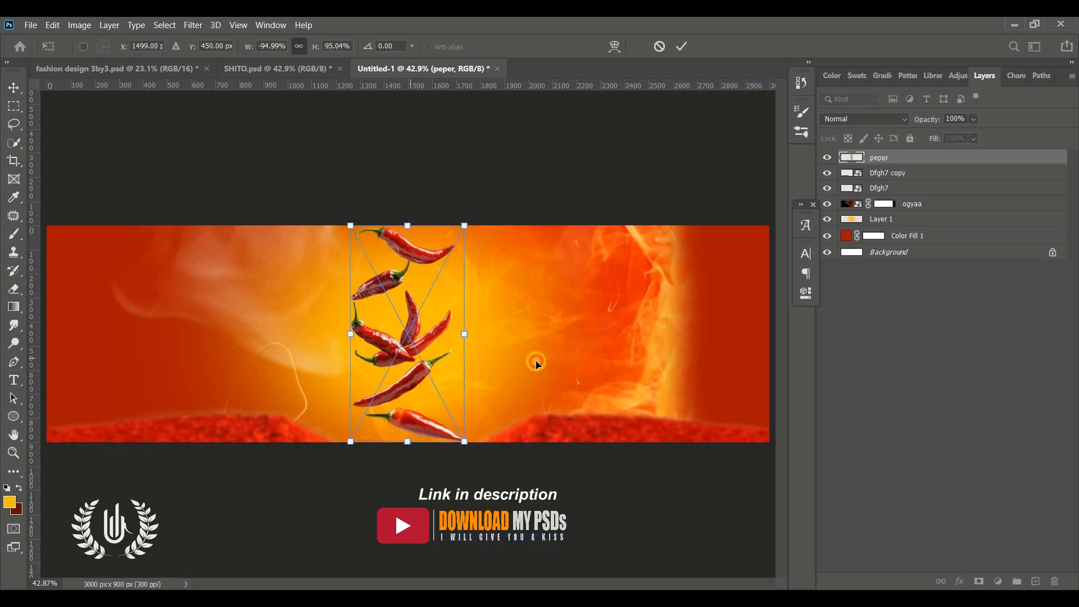
pyautogui.moveTo(411, 358); pyautogui.dragTo(549, 360)
pyautogui.moveTo(602, 441); pyautogui.dragTo(764, 482)
pyautogui.moveTo(557, 336); pyautogui.dragTo(636, 321)
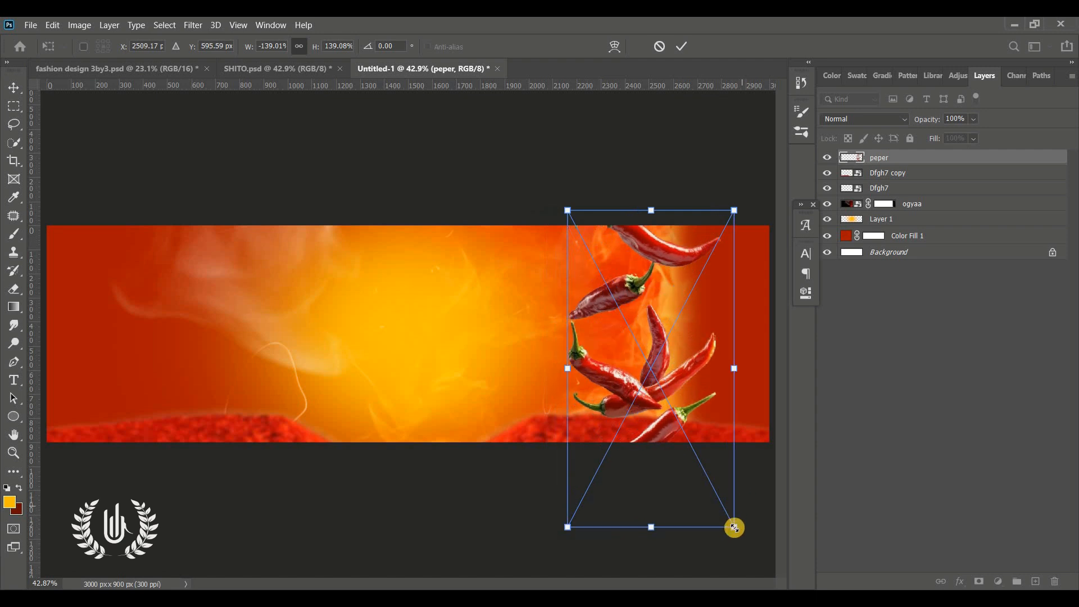
# - Scale down and reposition the chilli image near the right edge, and set its blend mode to Multiply
pyautogui.moveTo(580, 212); pyautogui.dragTo(585, 265)
pyautogui.moveTo(669, 344); pyautogui.dragTo(674, 322)
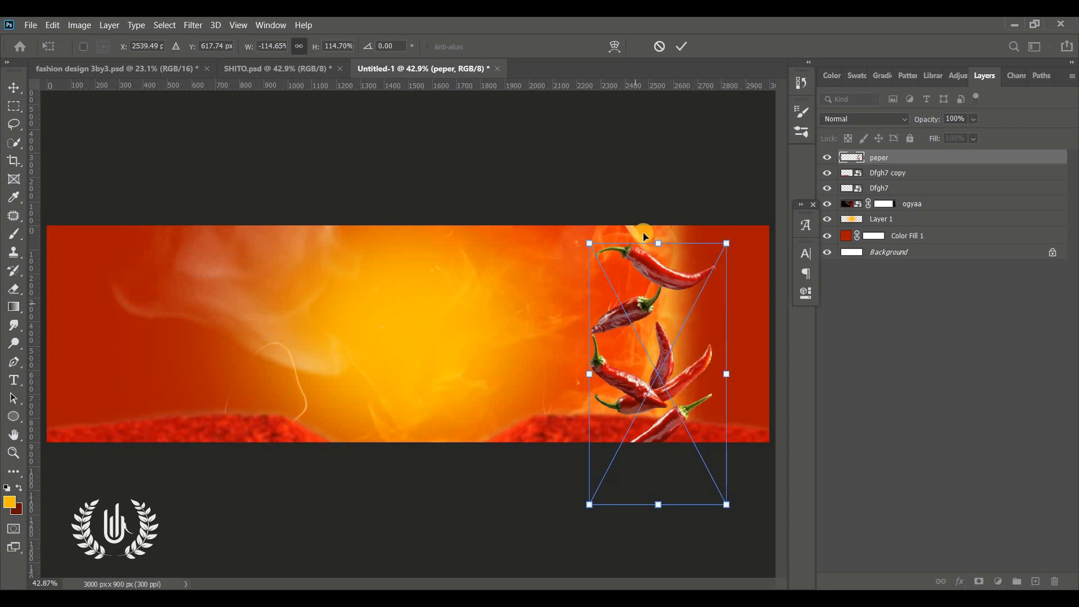
pyautogui.moveTo(715, 161); pyautogui.dragTo(677, 221)
pyautogui.click(680, 42)
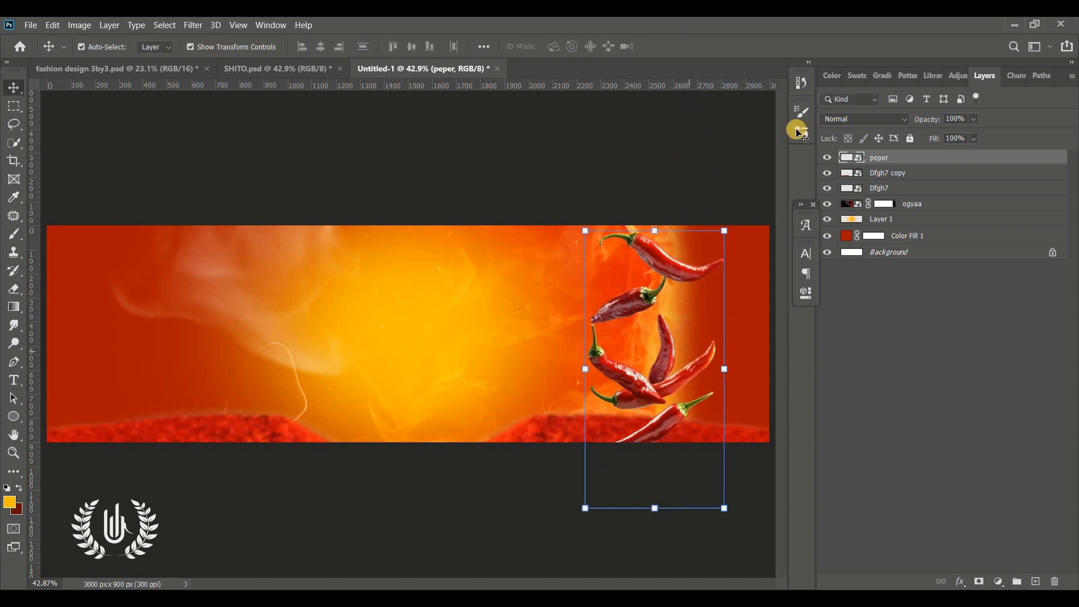
pyautogui.click(859, 120)
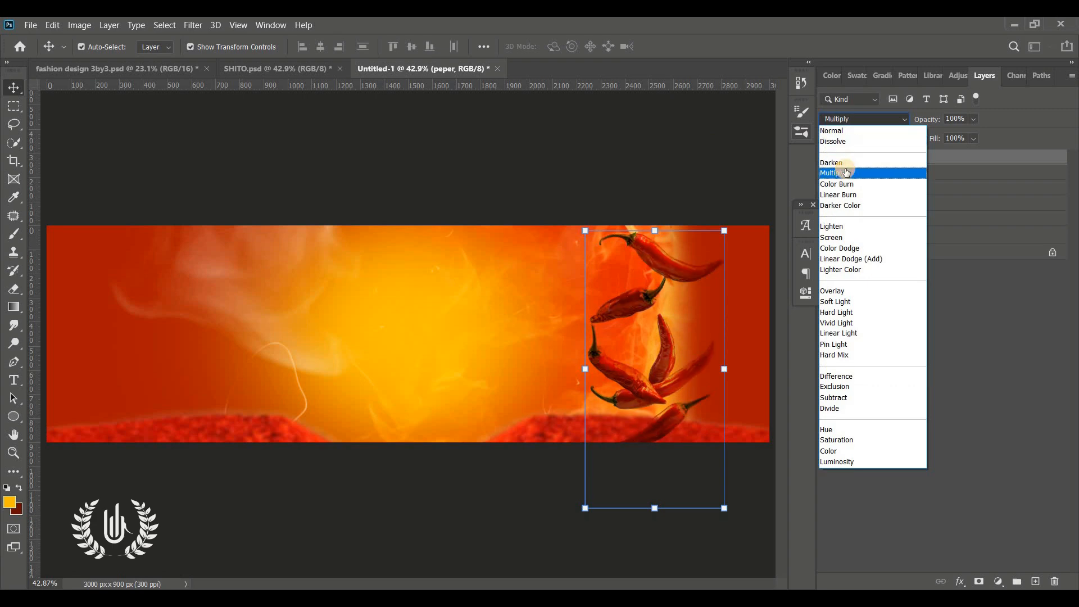
pyautogui.click(846, 172)
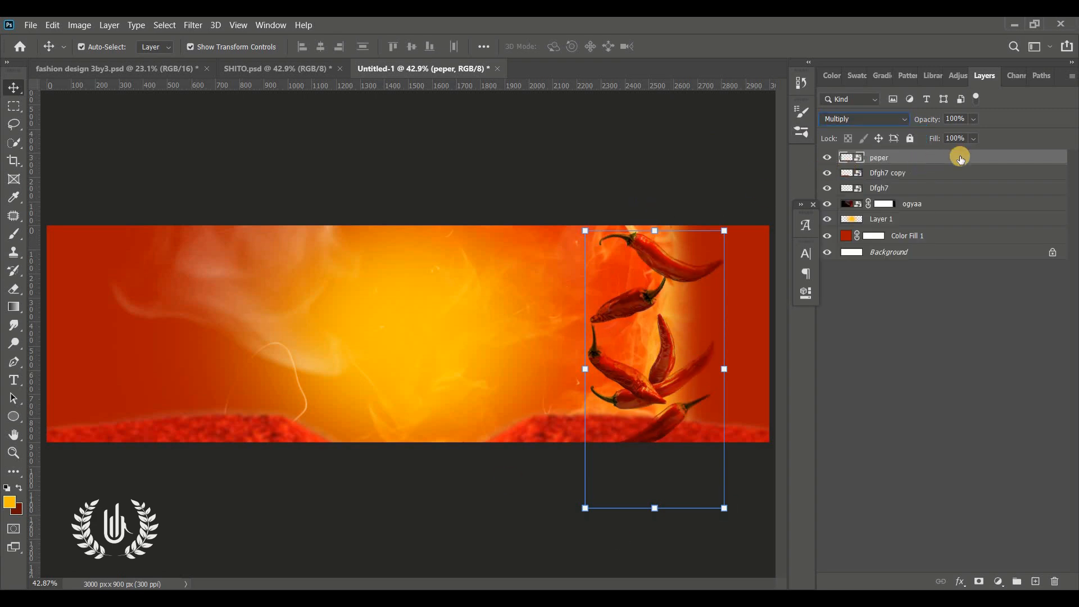
# - Duplicate the chilli layer, place the horizontally flipped copy near the canvas's left edge, and shift the original closer to the right edge
pyautogui.moveTo(1023, 560); pyautogui.dragTo(1036, 582)
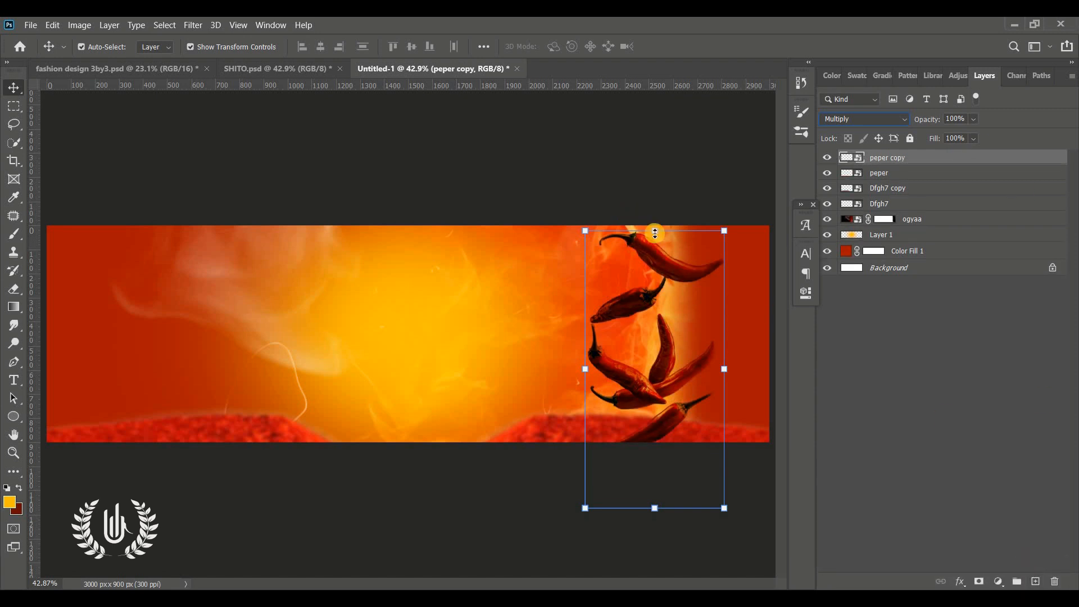
pyautogui.moveTo(662, 327); pyautogui.dragTo(174, 332)
pyautogui.rightClick(173, 332)
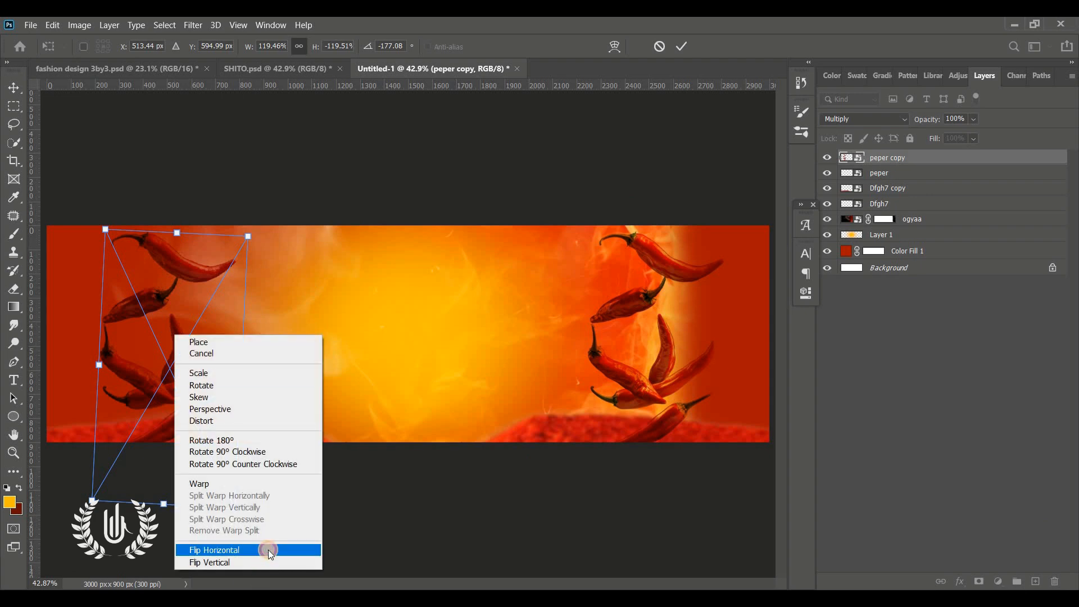
pyautogui.click(267, 549)
pyautogui.moveTo(215, 377); pyautogui.dragTo(184, 382)
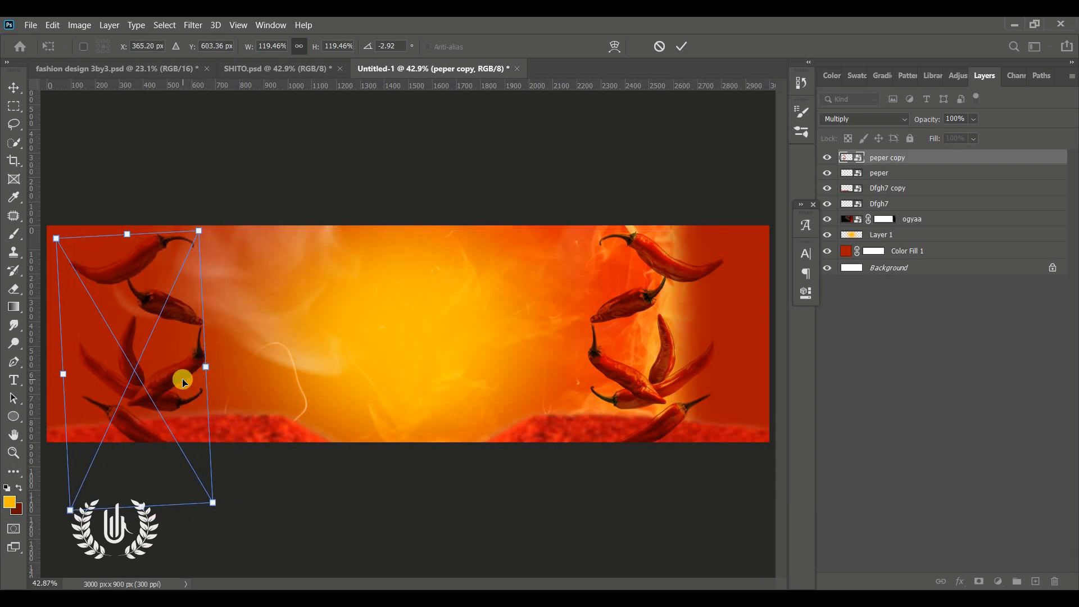
pyautogui.click(682, 47)
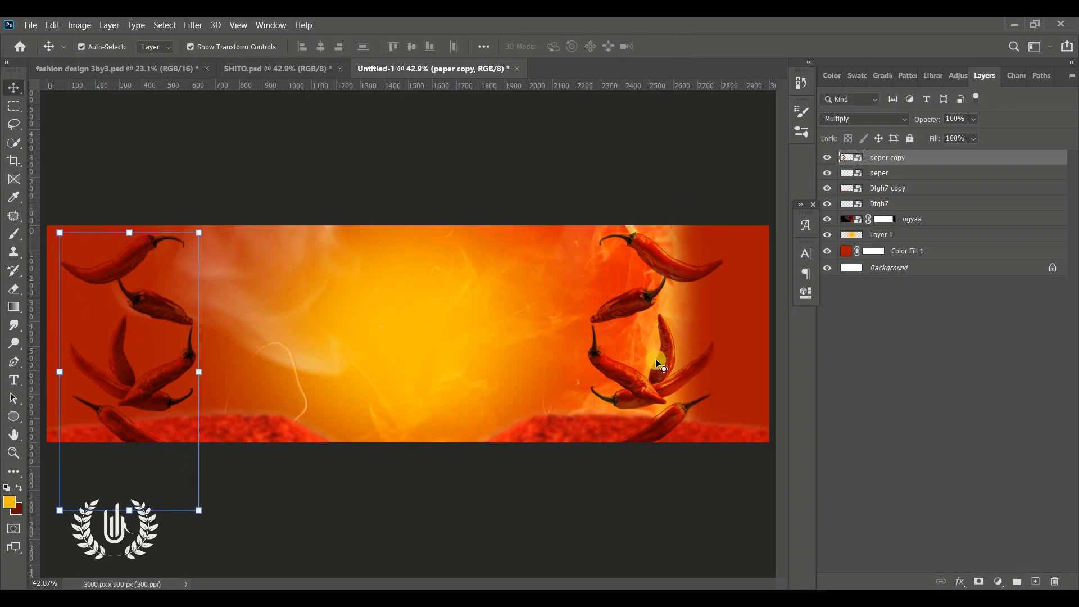
pyautogui.moveTo(663, 383); pyautogui.dragTo(679, 380)
pyautogui.click(656, 148)
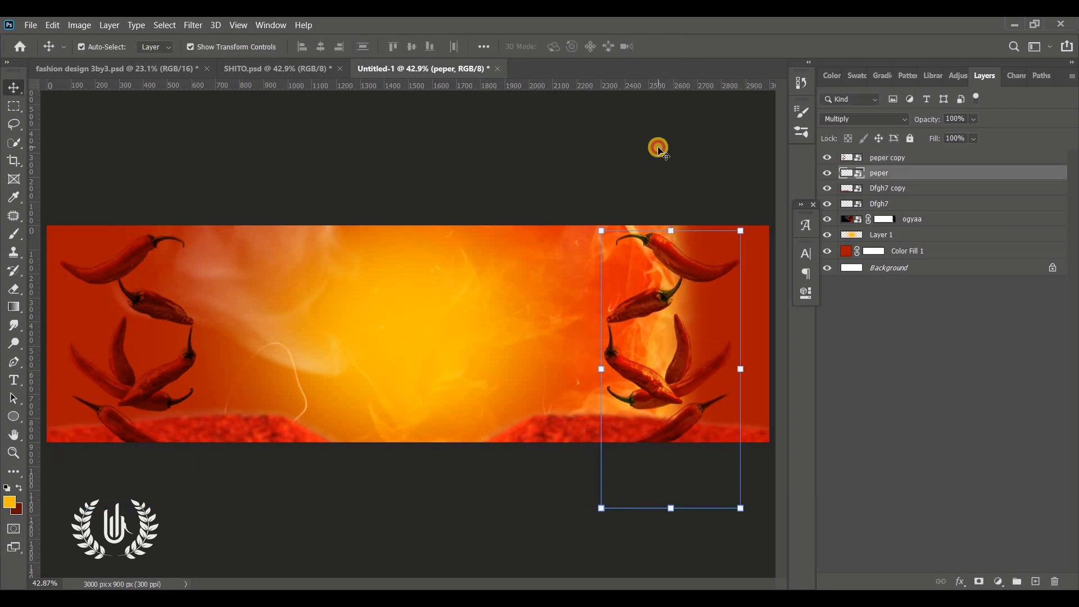
# - Add an empty layer above all the chilli layers and set a Soft Round brush to 448 px
pyautogui.click(922, 153)
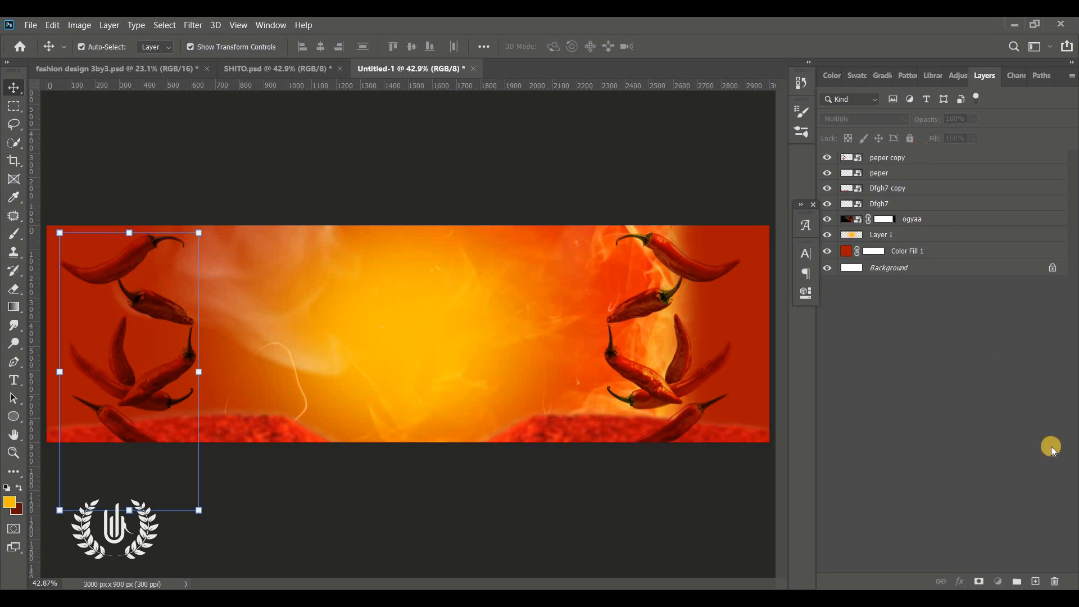
pyautogui.click(1034, 579)
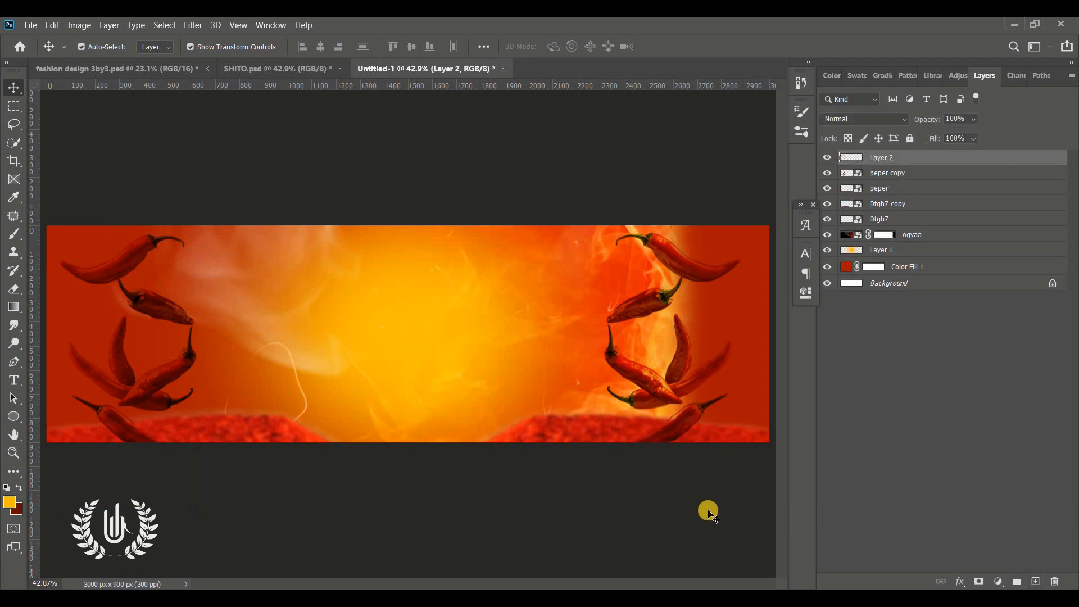
pyautogui.click(126, 332)
pyautogui.hotkey('alt', ']')
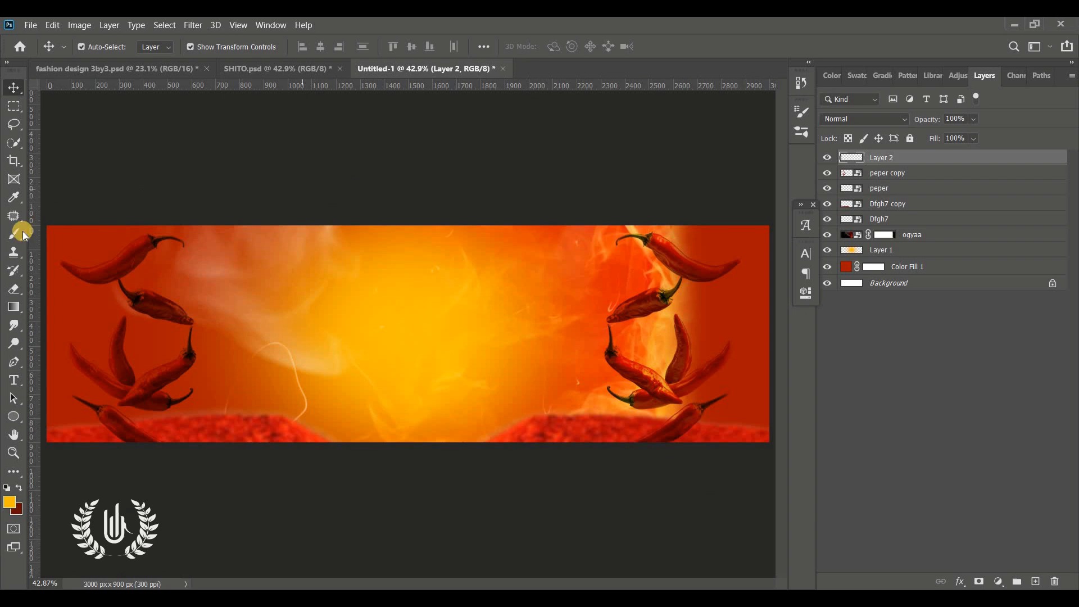
pyautogui.click(14, 234)
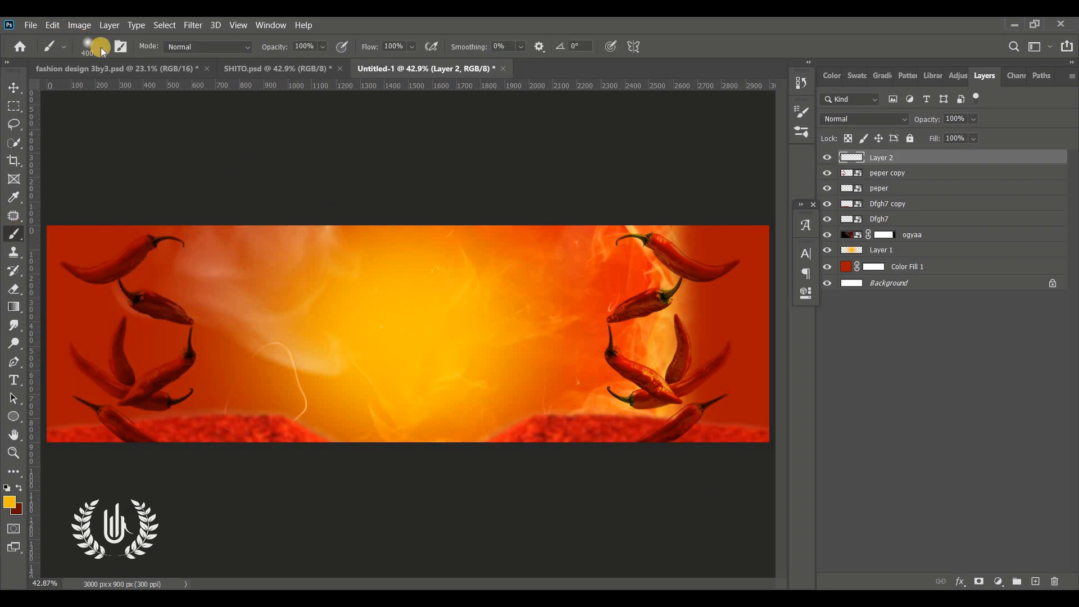
pyautogui.click(101, 48)
pyautogui.moveTo(158, 90); pyautogui.dragTo(157, 90)
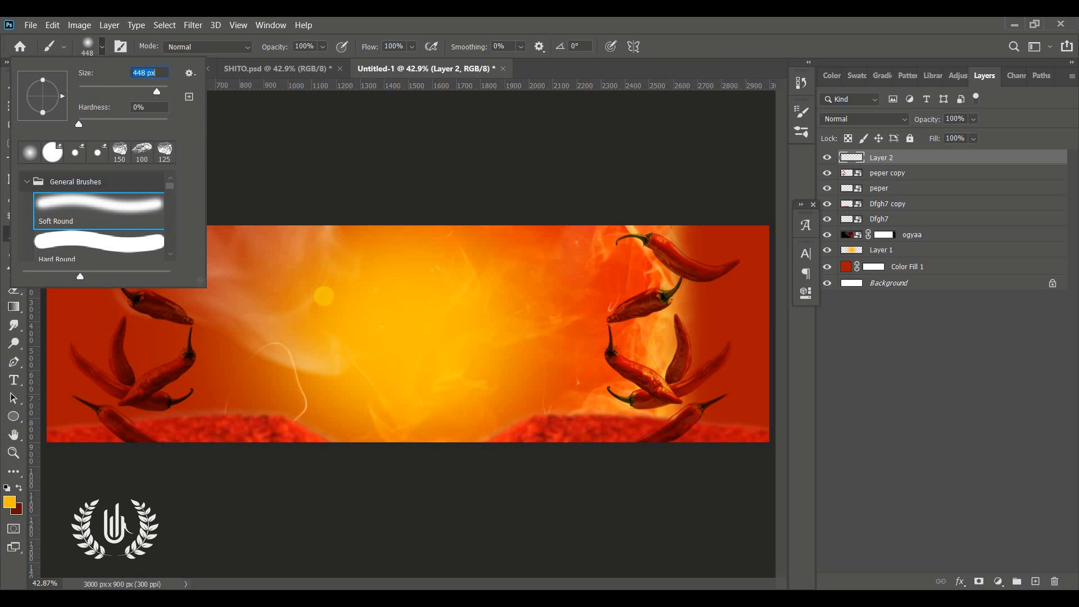
# - Swap the foreground and background colours and change the foreground to a darker maroon
pyautogui.click(22, 486)
pyautogui.click(20, 488)
pyautogui.click(10, 501)
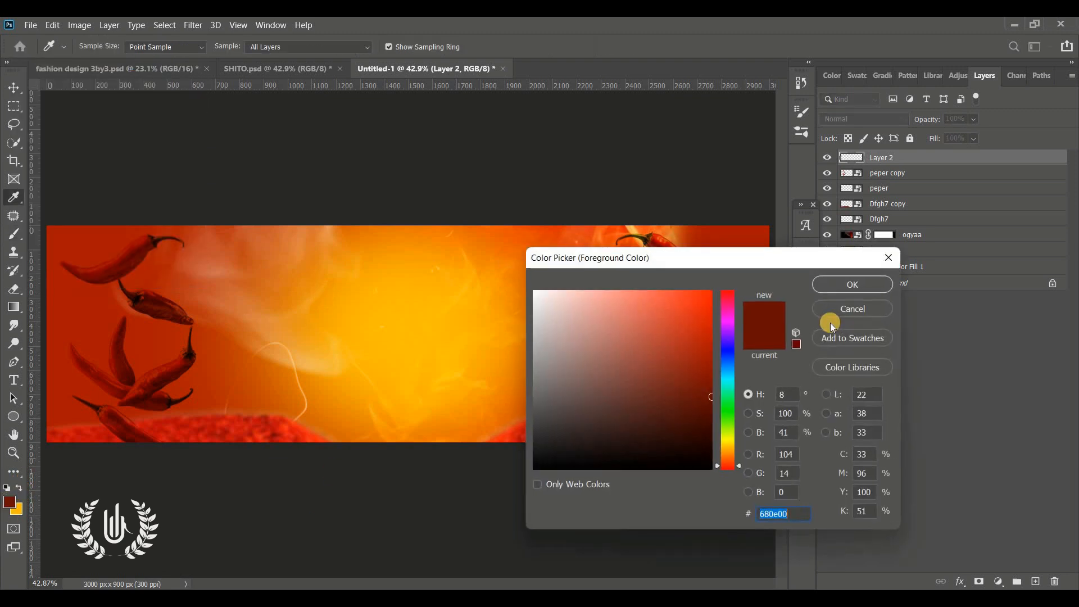
pyautogui.click(717, 418)
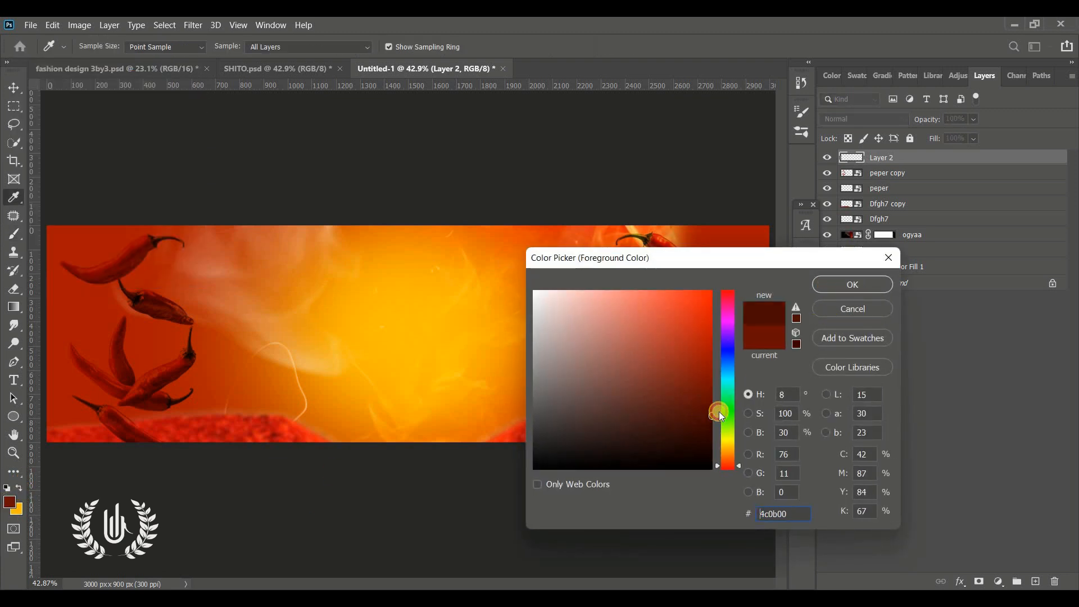
pyautogui.click(852, 285)
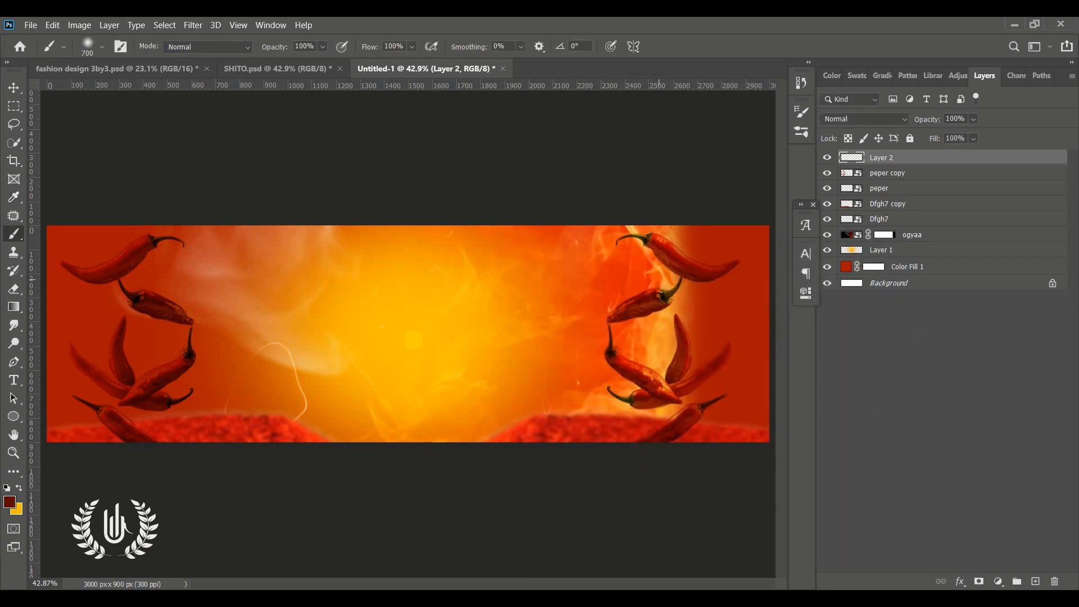
# - Paint a soft maroon shade down the canvas's right edge on the new layer with a 900 px brush
pyautogui.click(14, 453)
pyautogui.moveTo(469, 351); pyautogui.dragTo(376, 362)
pyautogui.press('b')
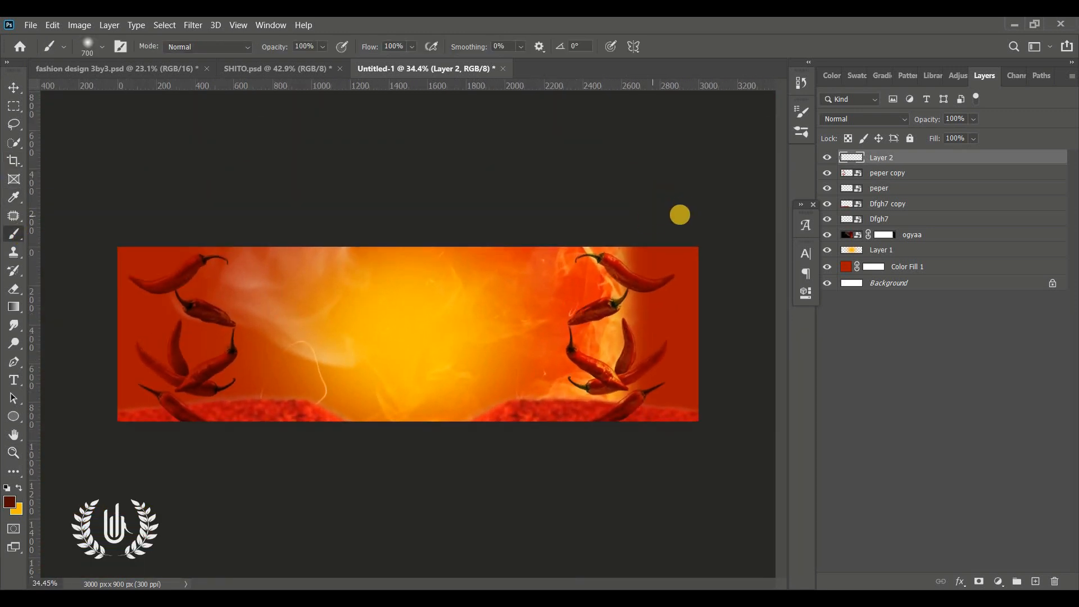
pyautogui.moveTo(667, 427)
pyautogui.mouseDown()
pyautogui.moveTo(575, 499)
pyautogui.moveTo(598, 436)
pyautogui.mouseUp()
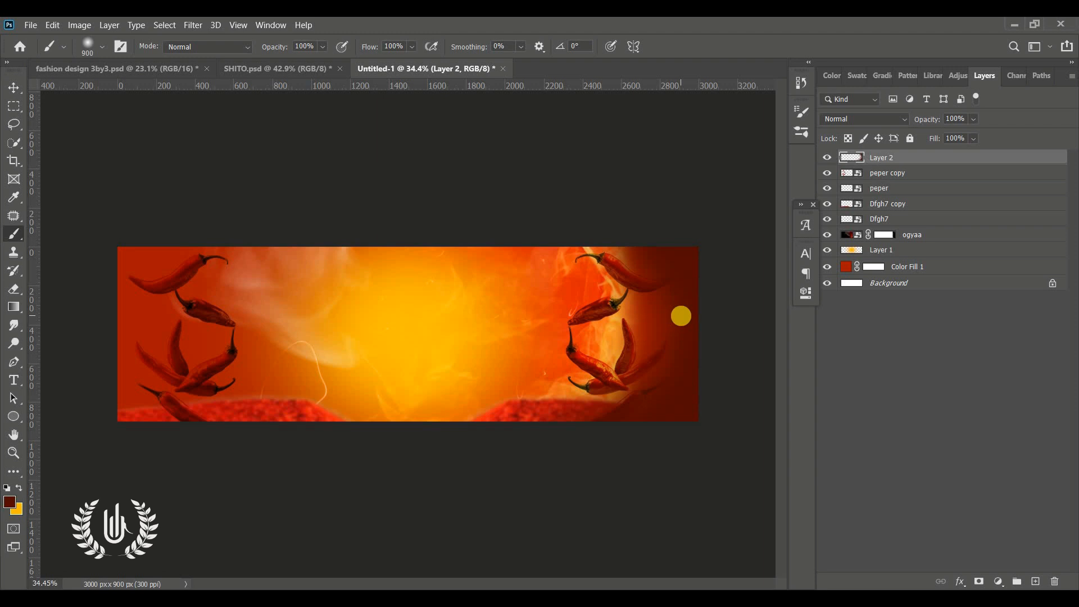
pyautogui.moveTo(703, 340)
pyautogui.mouseDown()
pyautogui.moveTo(690, 400)
pyautogui.moveTo(627, 478)
pyautogui.mouseUp()
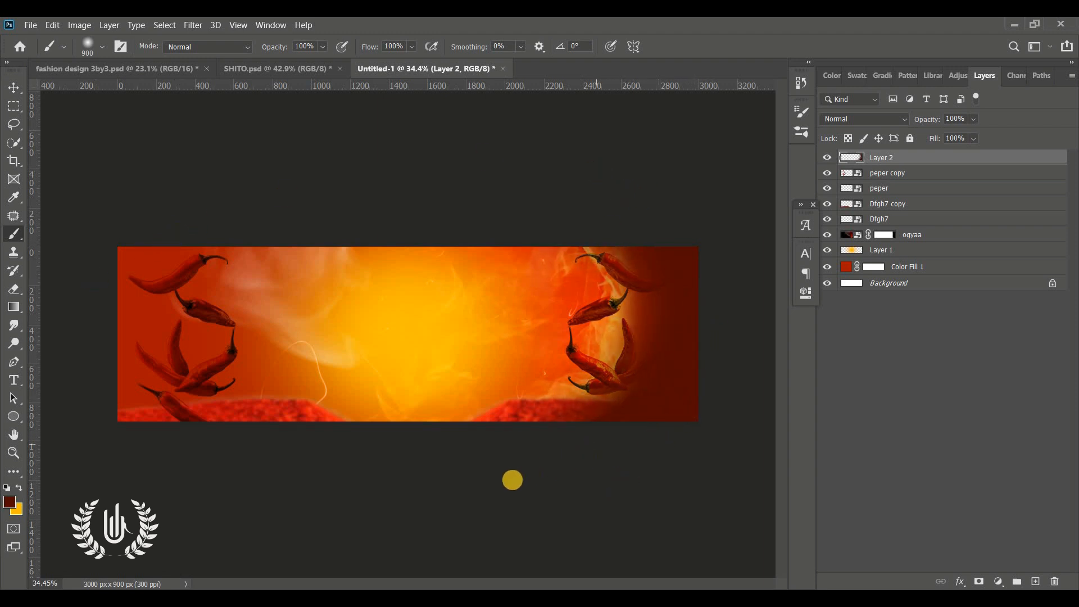
pyautogui.click(552, 493)
# - Paint a matching soft maroon shade down the canvas's left edge with the 900 px brush
pyautogui.click(185, 208)
pyautogui.moveTo(184, 208)
pyautogui.mouseDown()
pyautogui.moveTo(144, 214)
pyautogui.moveTo(108, 300)
pyautogui.moveTo(104, 365)
pyautogui.moveTo(135, 405)
pyautogui.moveTo(159, 526)
pyautogui.mouseUp()
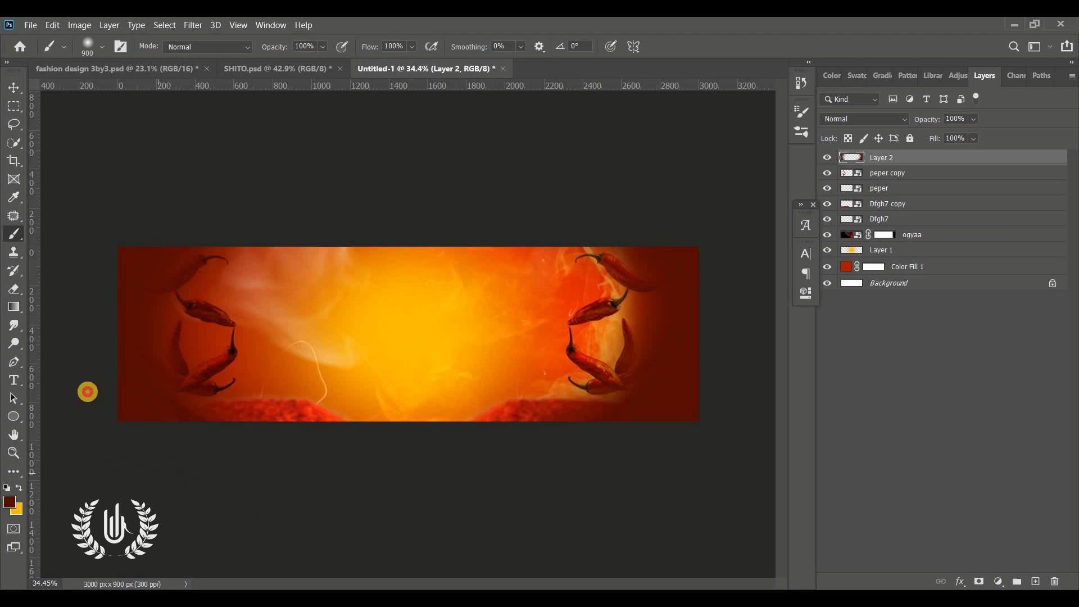
pyautogui.click(90, 251)
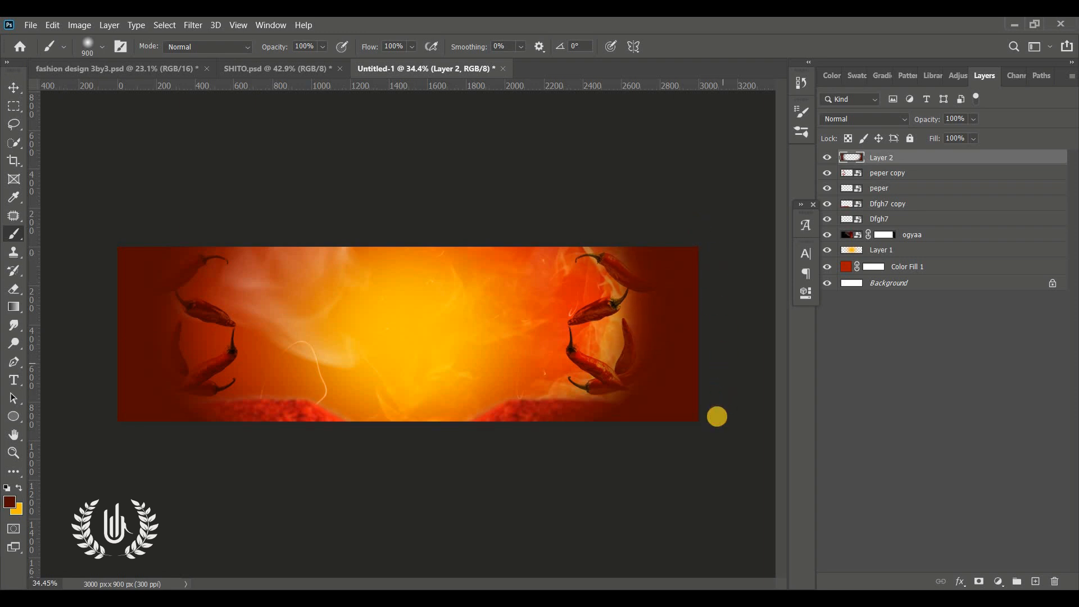
# - Reduce the opacity of the painted shading on Layer 2 to 83%
pyautogui.click(14, 89)
pyautogui.click(395, 153)
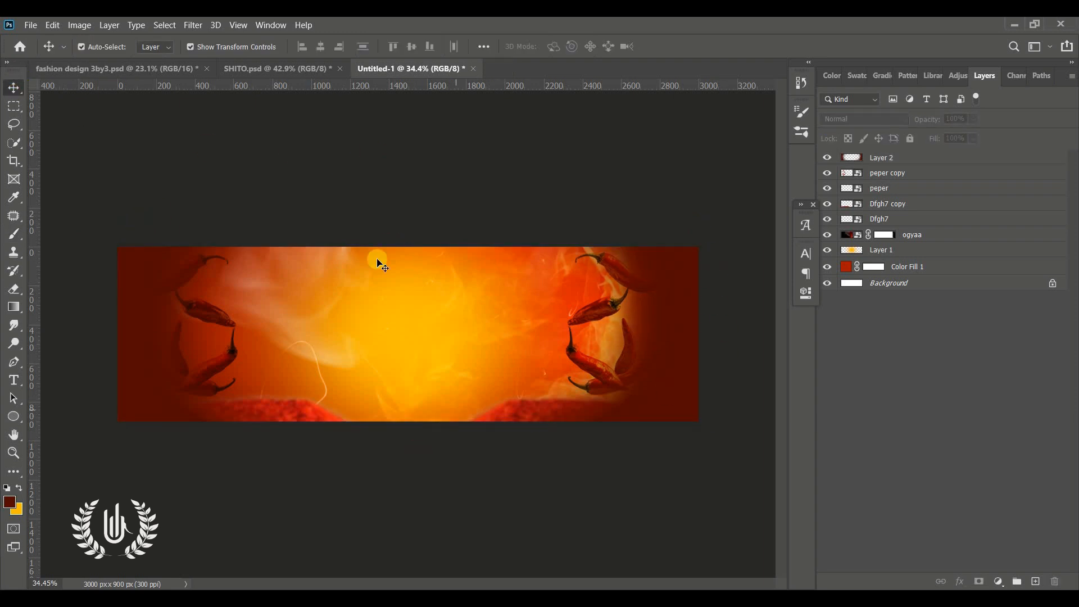
pyautogui.click(848, 158)
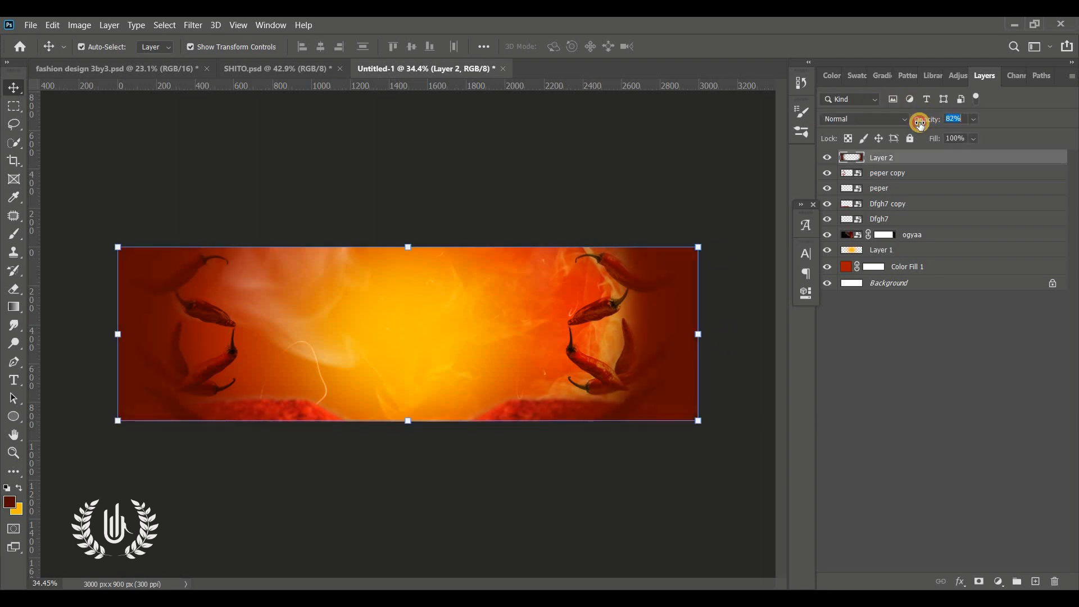
pyautogui.click(643, 173)
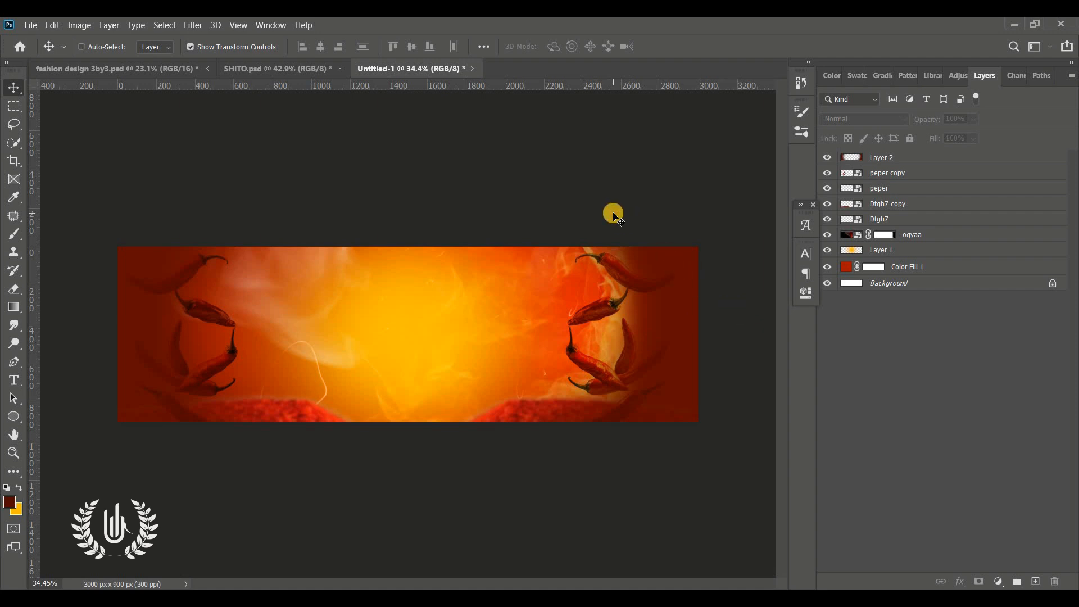
# - Place the MOKO sliced pepper image above Layer 2 at the label's centre, scaled to about 80.5%
pyautogui.scroll(2, 614, 216)
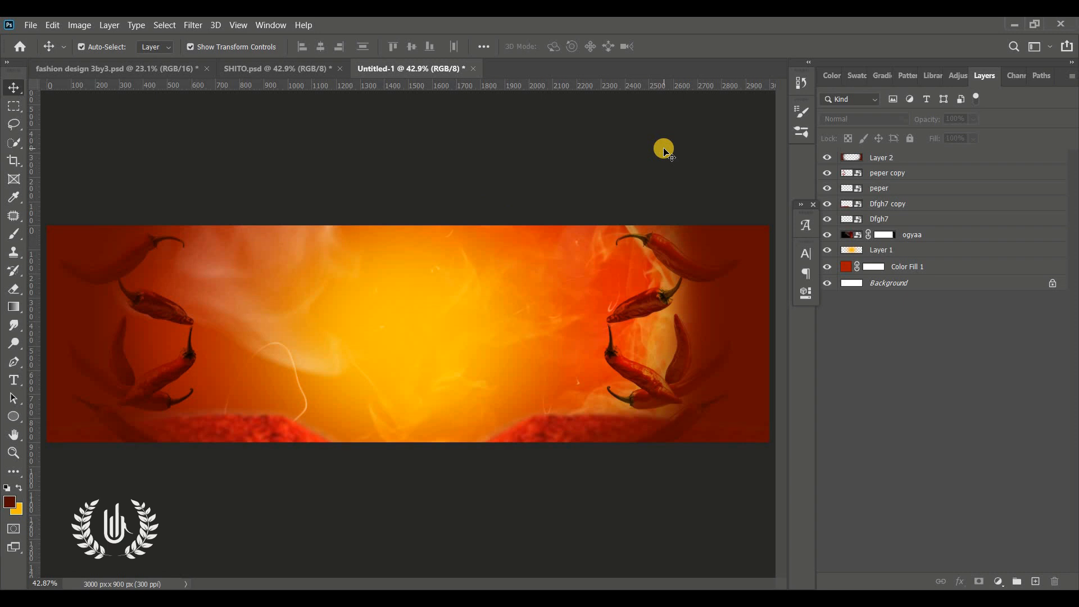
pyautogui.click(888, 154)
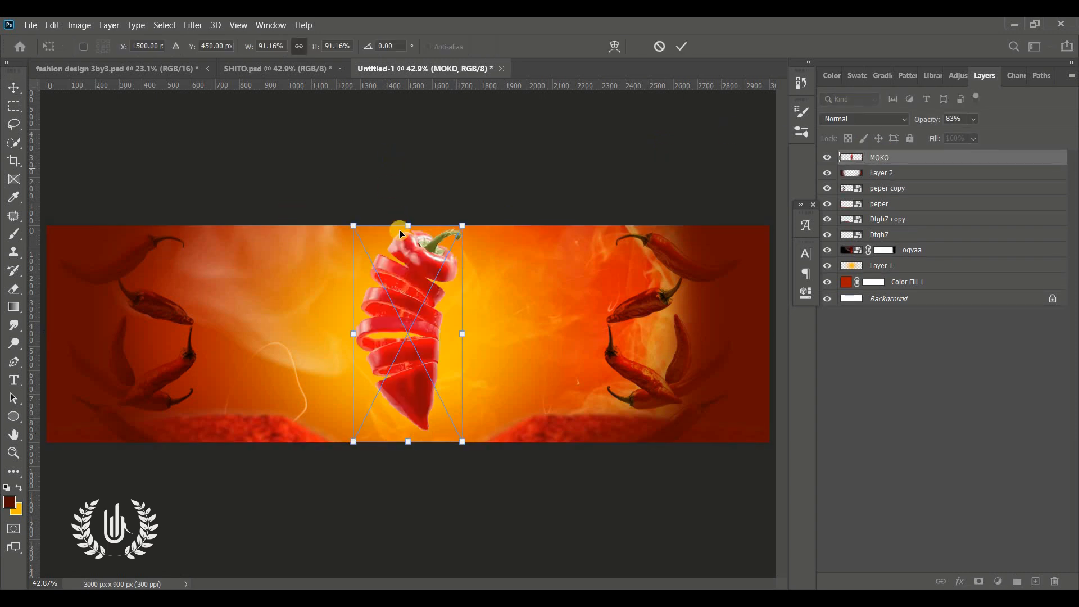
pyautogui.moveTo(405, 235); pyautogui.dragTo(408, 260)
pyautogui.click(681, 47)
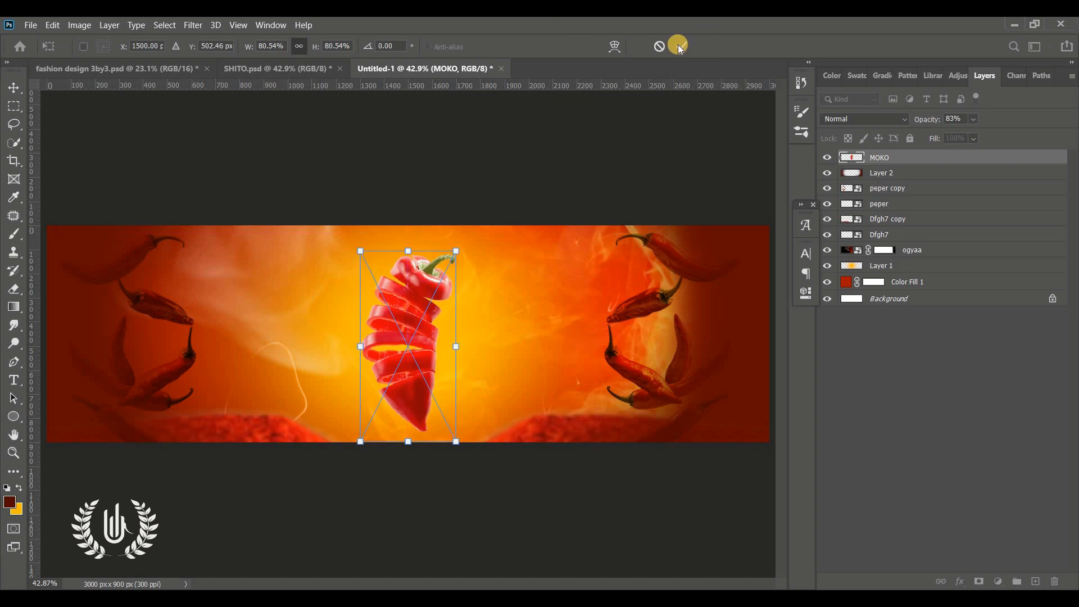
# - Duplicate the MOKO pepper, tilt the copy about -27° and scale it to 76.8%, placing it to the left behind the original
pyautogui.click(961, 158)
pyautogui.moveTo(959, 158); pyautogui.dragTo(1036, 582)
pyautogui.moveTo(405, 351)
pyautogui.mouseDown()
pyautogui.moveTo(385, 349)
pyautogui.moveTo(404, 353)
pyautogui.mouseUp()
pyautogui.moveTo(412, 326); pyautogui.dragTo(338, 320)
pyautogui.moveTo(408, 348); pyautogui.dragTo(489, 272)
pyautogui.moveTo(339, 357); pyautogui.dragTo(362, 361)
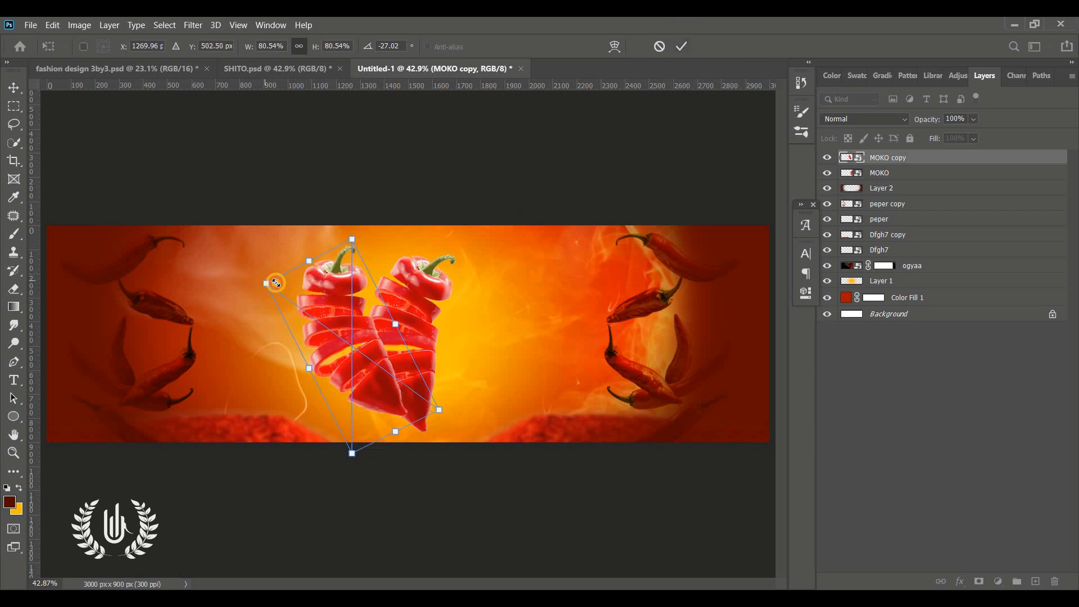
pyautogui.moveTo(267, 284); pyautogui.dragTo(274, 289)
pyautogui.click(681, 46)
pyautogui.moveTo(971, 160); pyautogui.dragTo(962, 184)
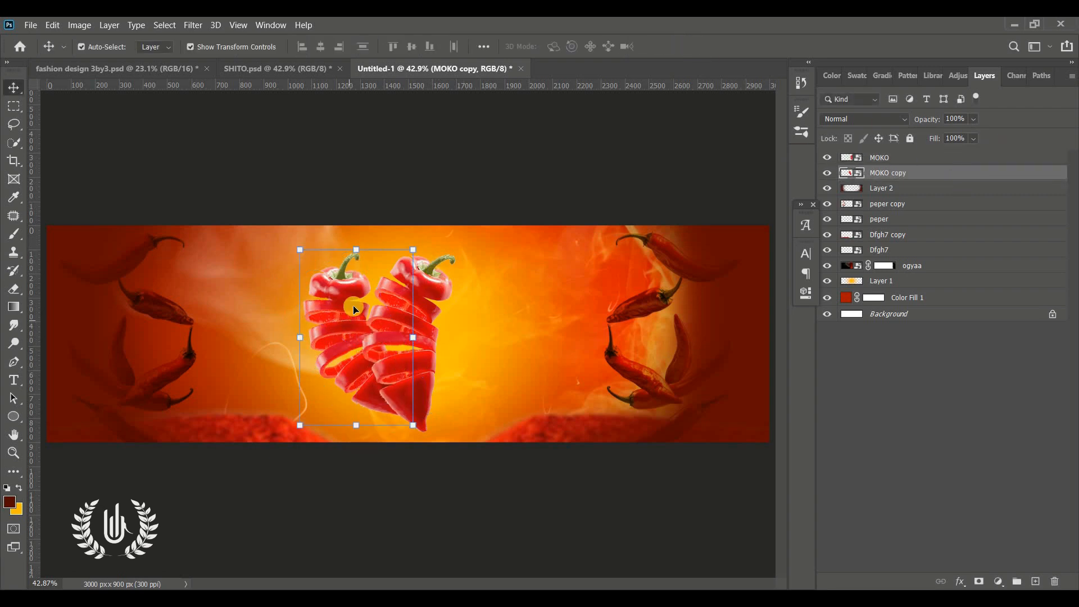
# - Duplicate the tilted pepper, flip the copy horizontally, and place it on the opposite side of the centre pepper
pyautogui.moveTo(843, 174); pyautogui.dragTo(1035, 581)
pyautogui.moveTo(357, 247); pyautogui.dragTo(354, 311)
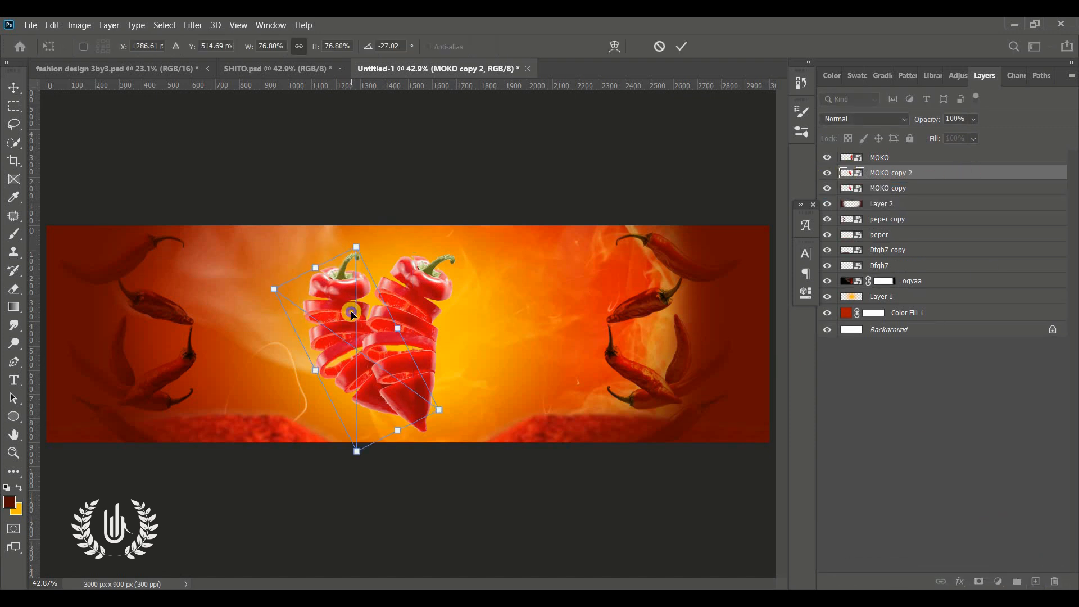
pyautogui.rightClick(354, 312)
pyautogui.click(376, 527)
pyautogui.moveTo(417, 336); pyautogui.dragTo(460, 325)
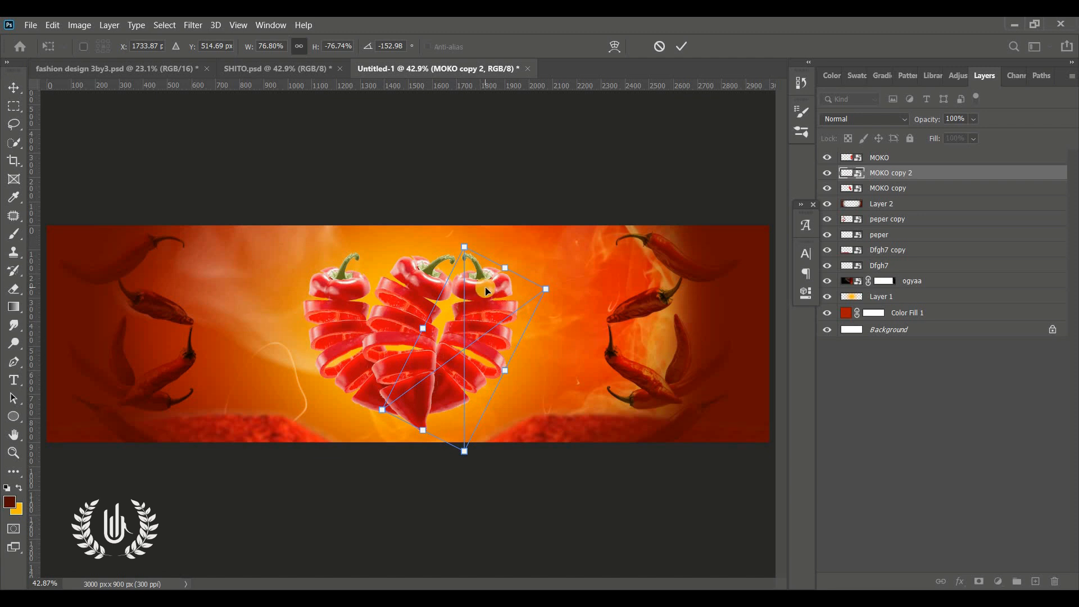
pyautogui.click(681, 47)
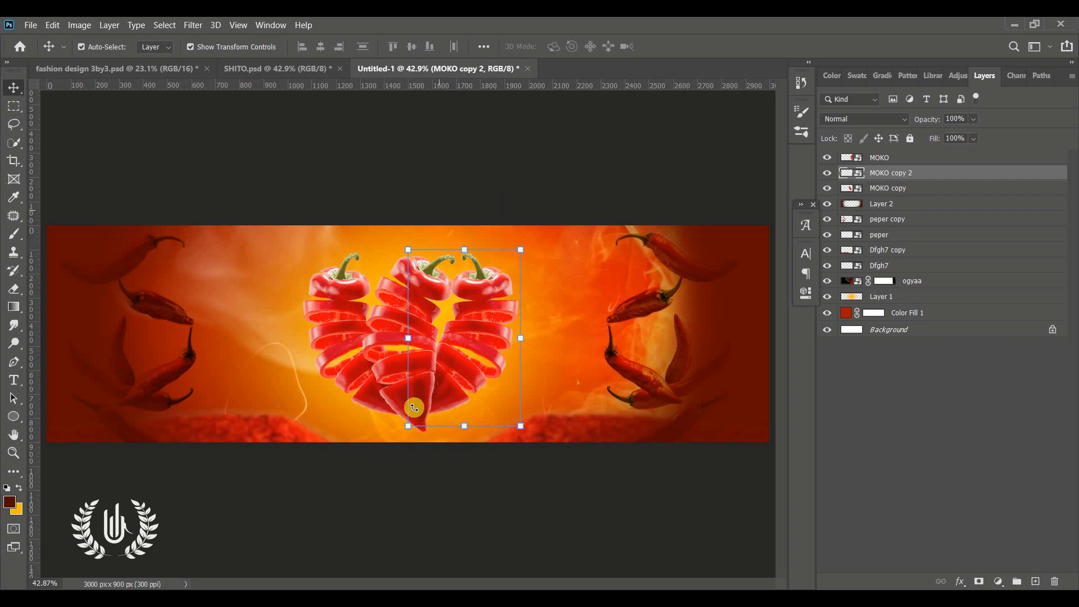
# - Nudge the centre MOKO pepper slightly upward between its two tilted copies
pyautogui.click(410, 511)
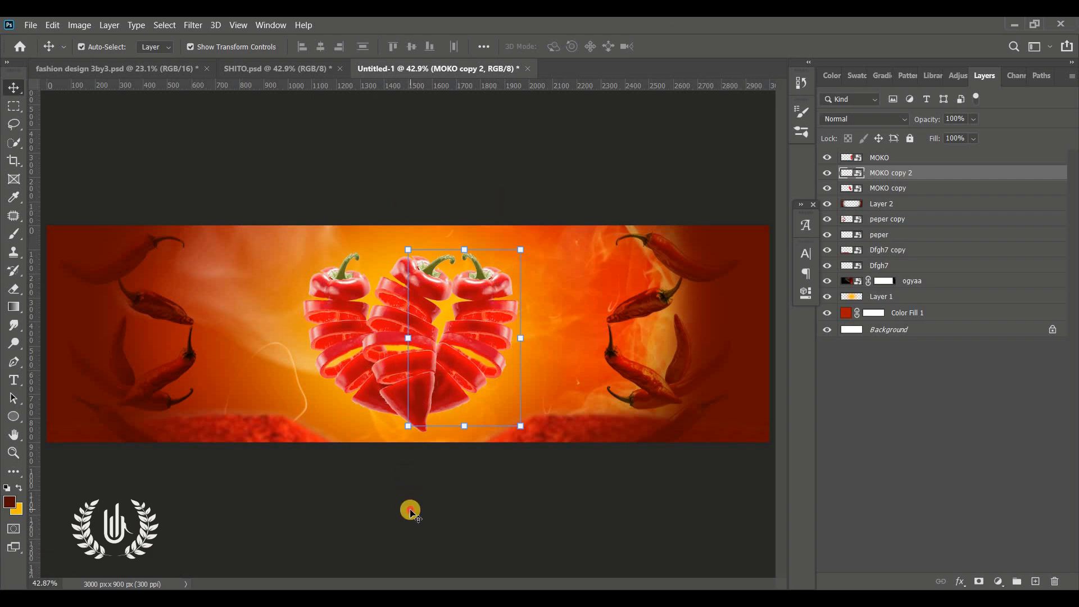
pyautogui.click(421, 361)
pyautogui.moveTo(420, 361); pyautogui.dragTo(420, 355)
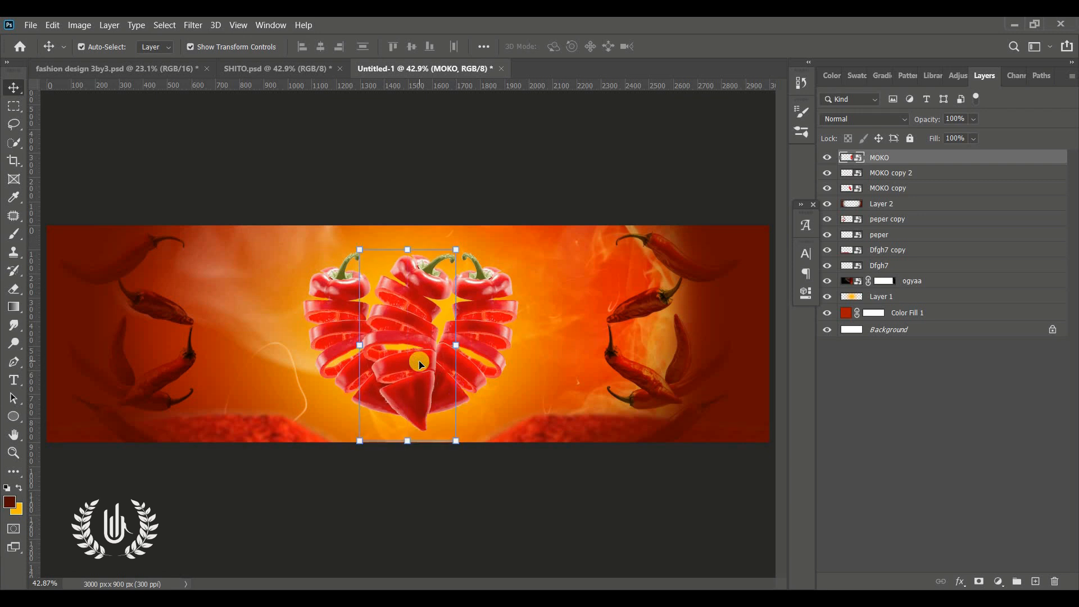
# - Merge the three MOKO pepper layers into one and move the merged peppers slightly right and down
pyautogui.keyDown('shift'); pyautogui.click(875, 189); pyautogui.keyUp('shift')
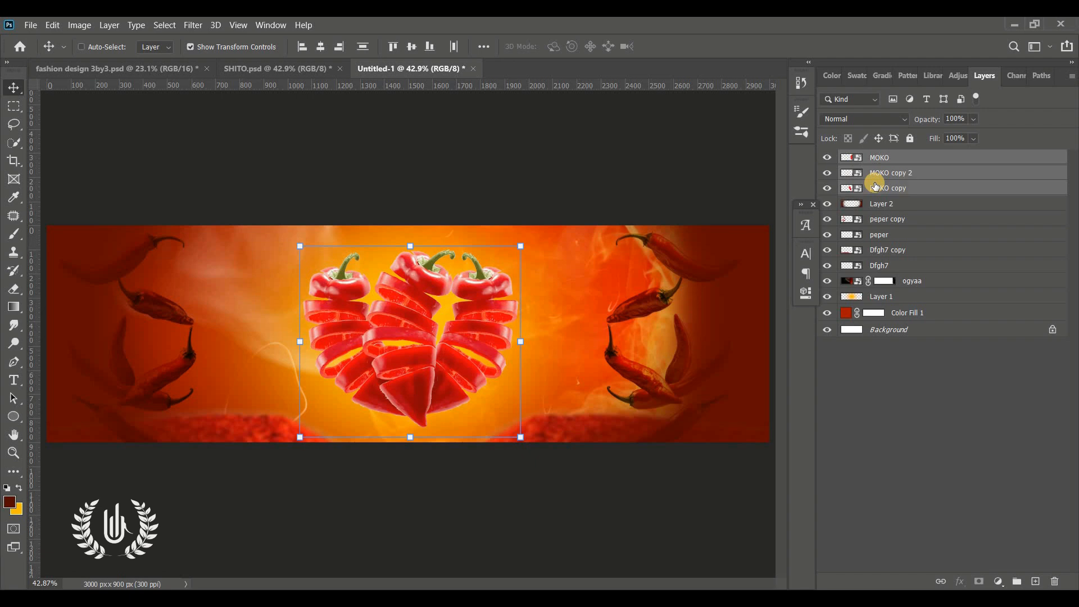
pyautogui.hotkey('ctrl', 'e')
pyautogui.moveTo(401, 359); pyautogui.dragTo(404, 360)
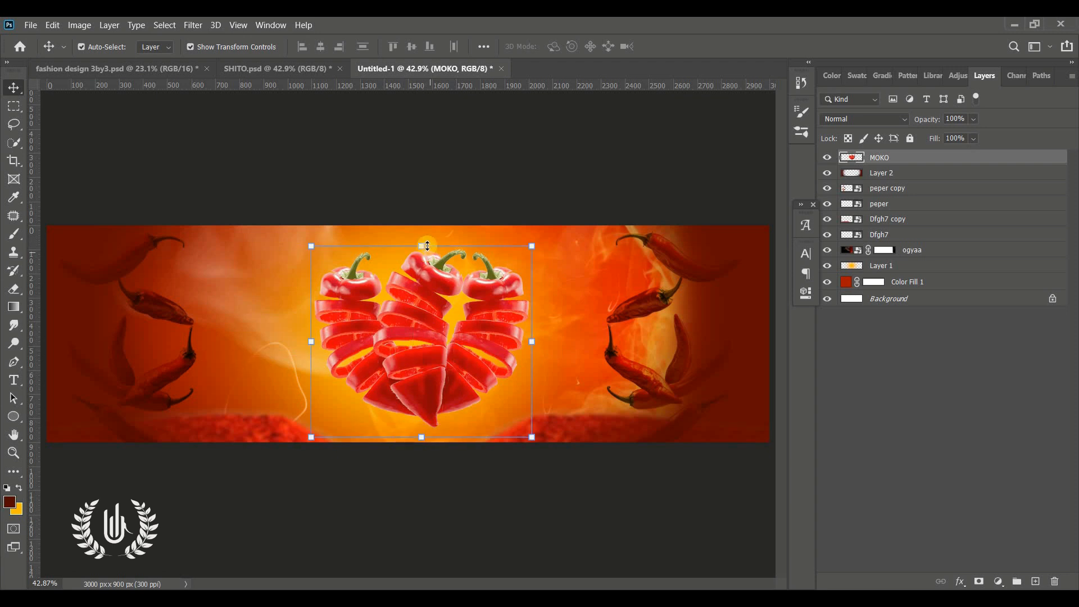
pyautogui.moveTo(423, 307); pyautogui.dragTo(423, 317)
# - Add a new layer between Layer 2 and the MOKO peppers, and change the background colour to a brighter yellow
pyautogui.click(890, 173)
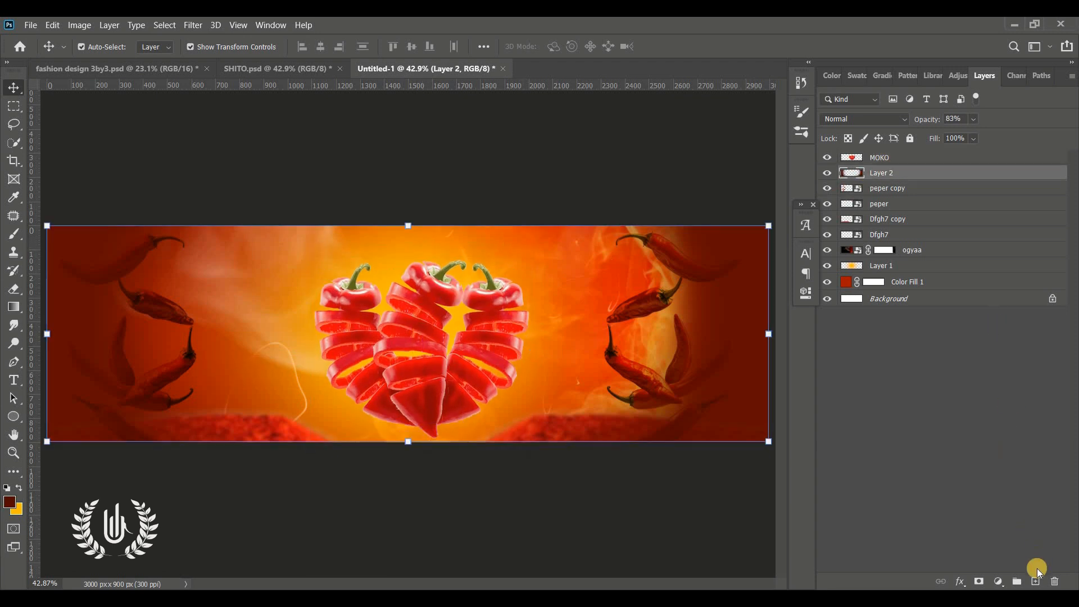
pyautogui.click(1034, 581)
pyautogui.click(17, 509)
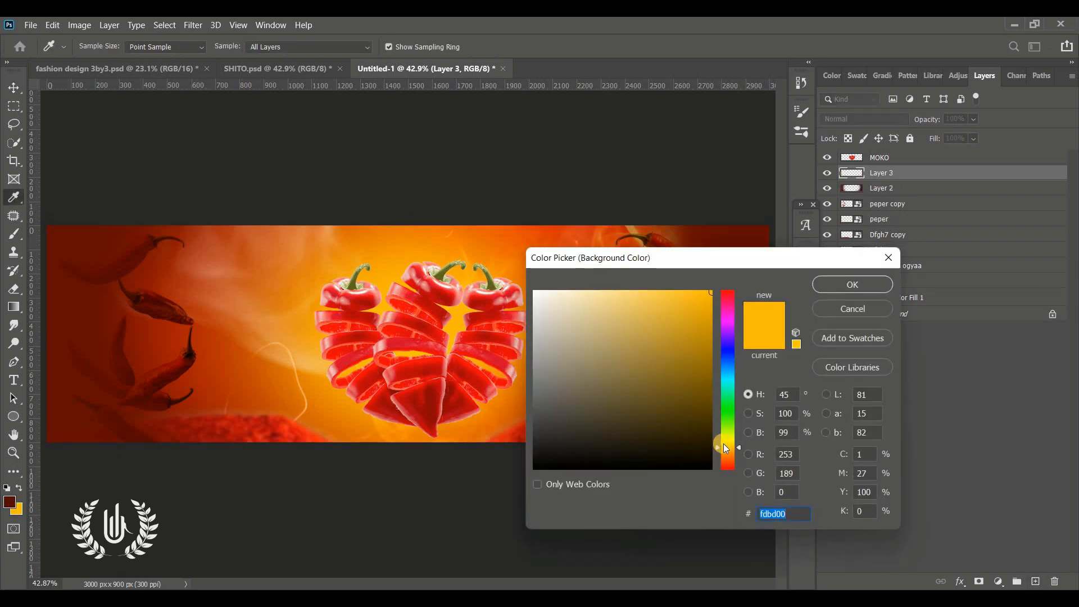
pyautogui.moveTo(729, 446); pyautogui.dragTo(729, 443)
pyautogui.click(836, 287)
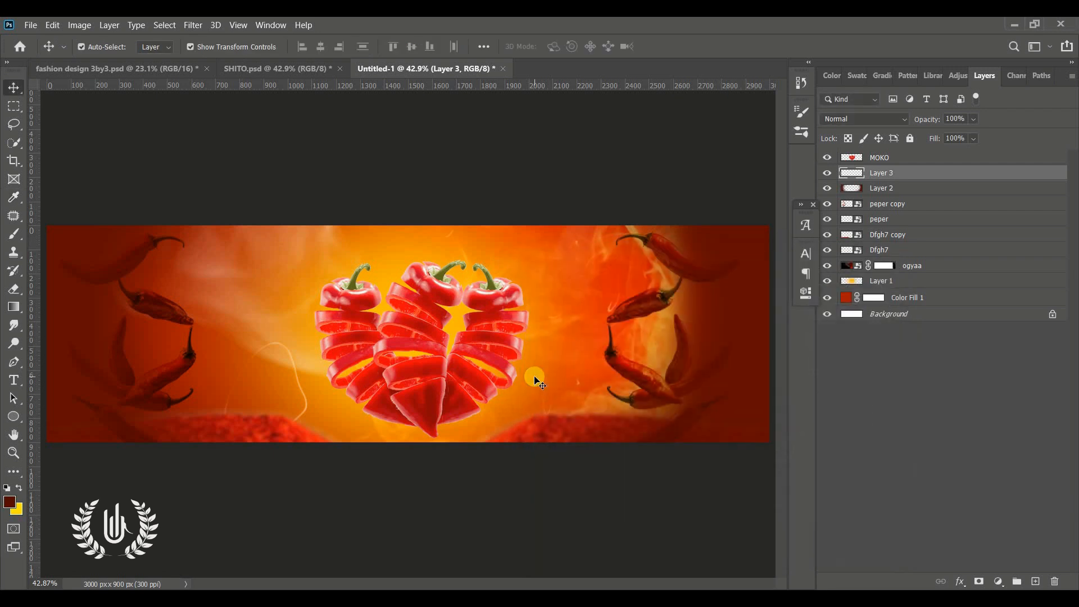
# - Paint a soft yellow glow behind the MOKO peppers on the new layer with the 400 px brush
pyautogui.press('b')
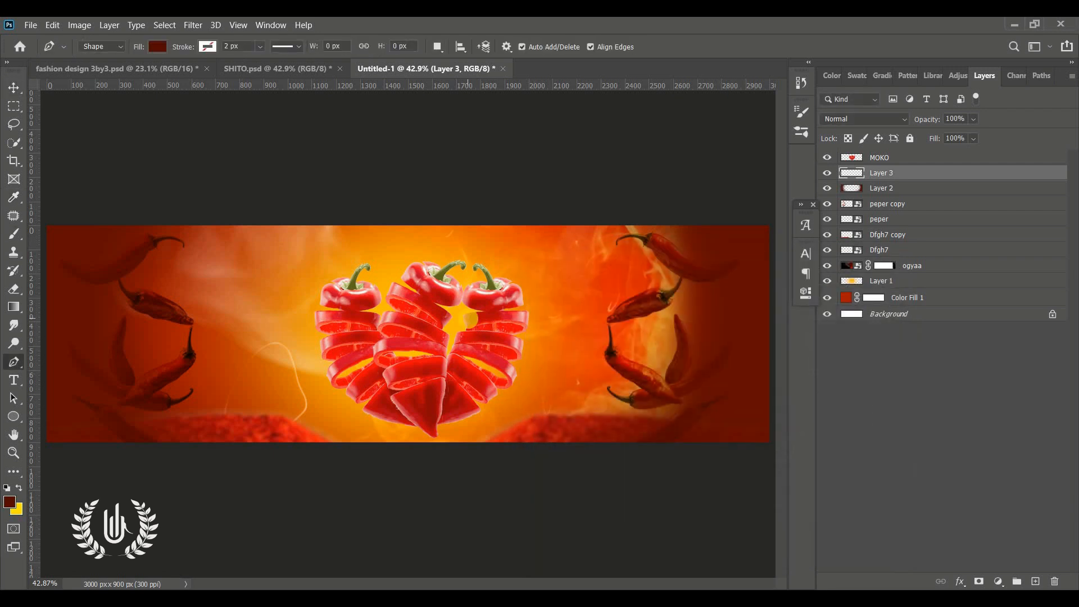
pyautogui.press('b')
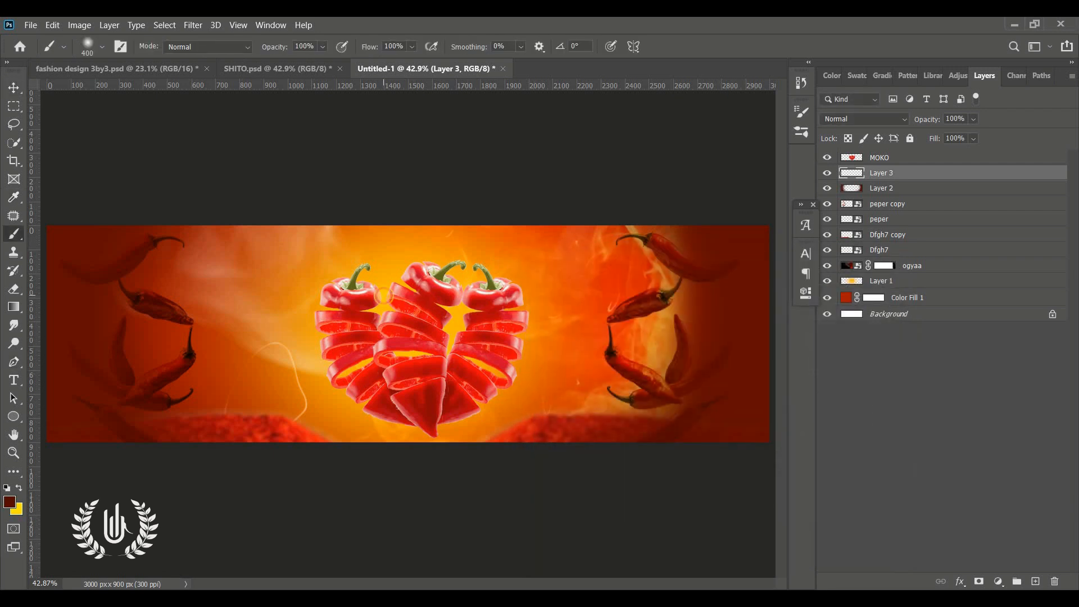
pyautogui.click(384, 297)
pyautogui.hotkey('ctrl', 'z')
pyautogui.click(23, 486)
pyautogui.click(427, 298)
pyautogui.moveTo(427, 298)
pyautogui.mouseDown()
pyautogui.moveTo(423, 324)
pyautogui.moveTo(388, 331)
pyautogui.mouseUp()
pyautogui.moveTo(369, 262)
pyautogui.mouseDown()
pyautogui.moveTo(403, 281)
pyautogui.moveTo(462, 288)
pyautogui.moveTo(480, 318)
pyautogui.moveTo(517, 281)
pyautogui.mouseUp()
pyautogui.hotkey('ctrl', 'z')
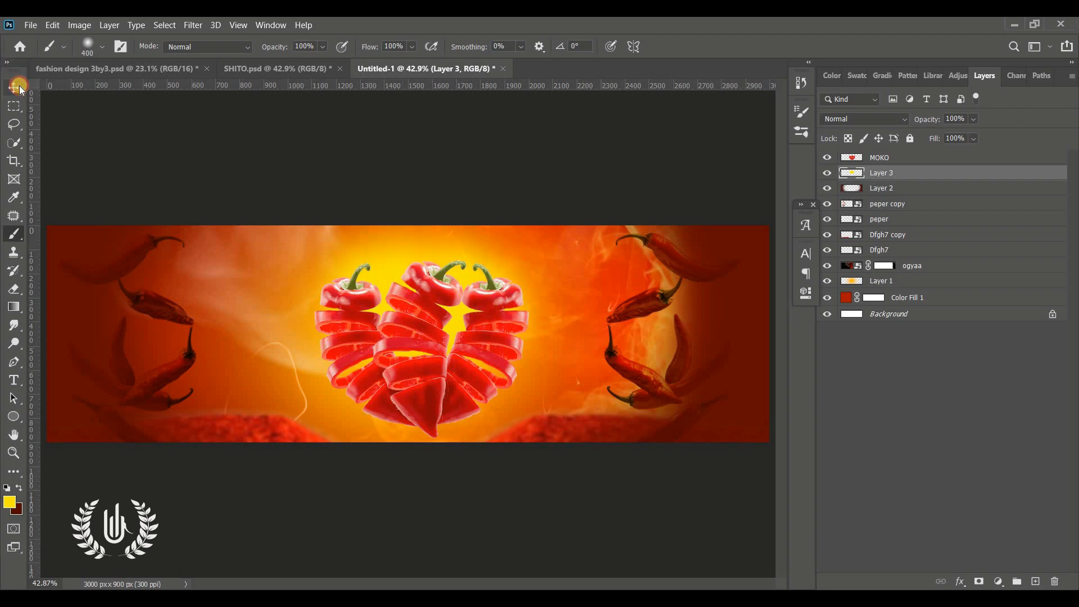
pyautogui.click(15, 87)
pyautogui.click(390, 505)
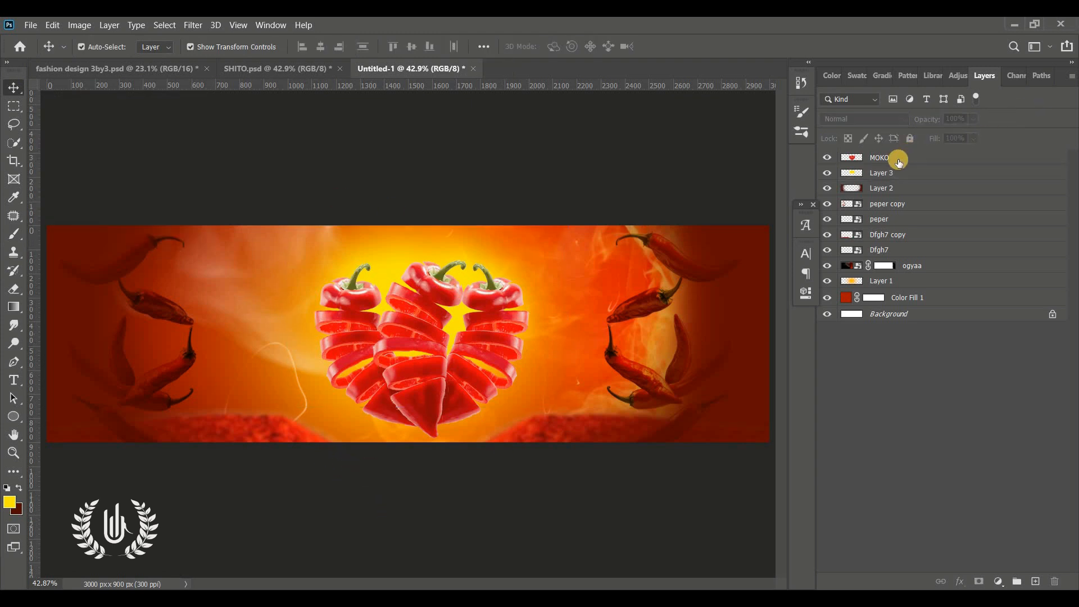
# - Place the falling red bell pepper slice cutout on the right of the MOKO peppers, flipped horizontally and scaled to 94.55%
pyautogui.moveTo(429, 354); pyautogui.dragTo(554, 349)
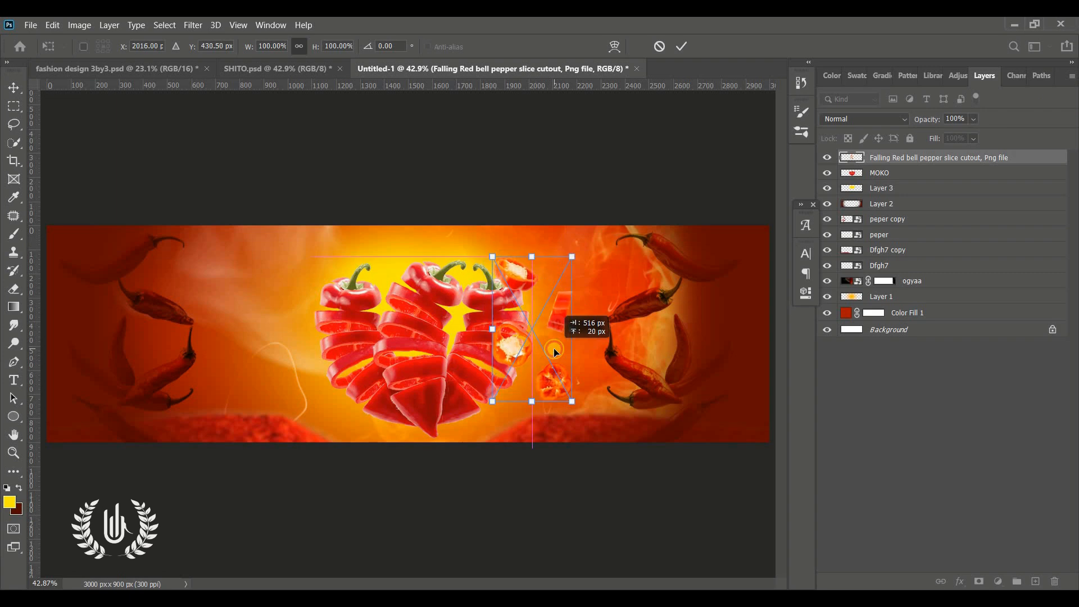
pyautogui.rightClick(555, 353)
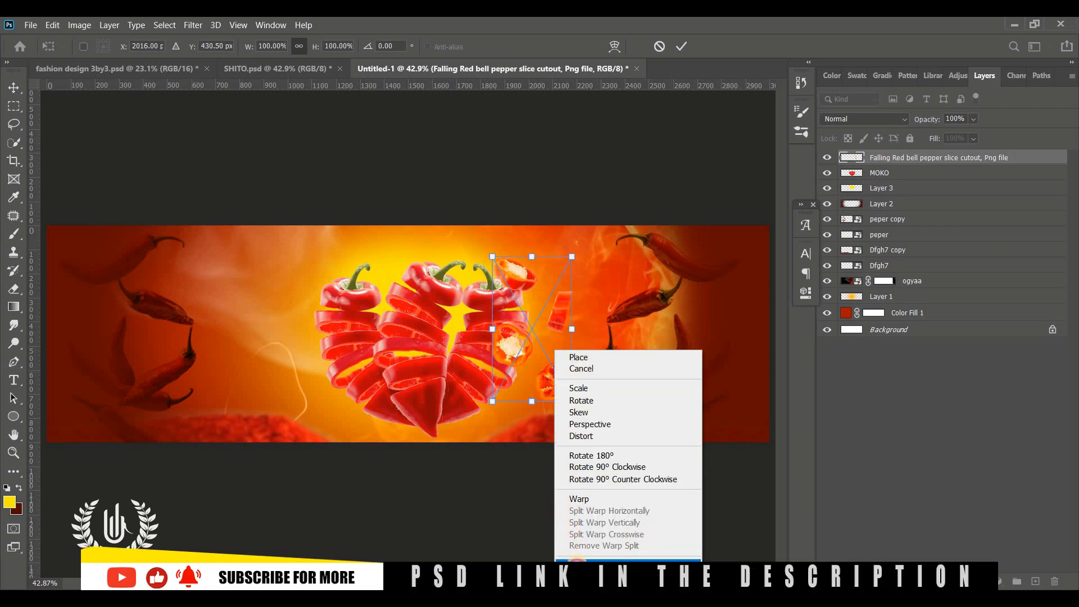
pyautogui.click(584, 568)
pyautogui.moveTo(557, 324)
pyautogui.mouseDown()
pyautogui.moveTo(590, 329)
pyautogui.moveTo(597, 301)
pyautogui.moveTo(576, 322)
pyautogui.mouseUp()
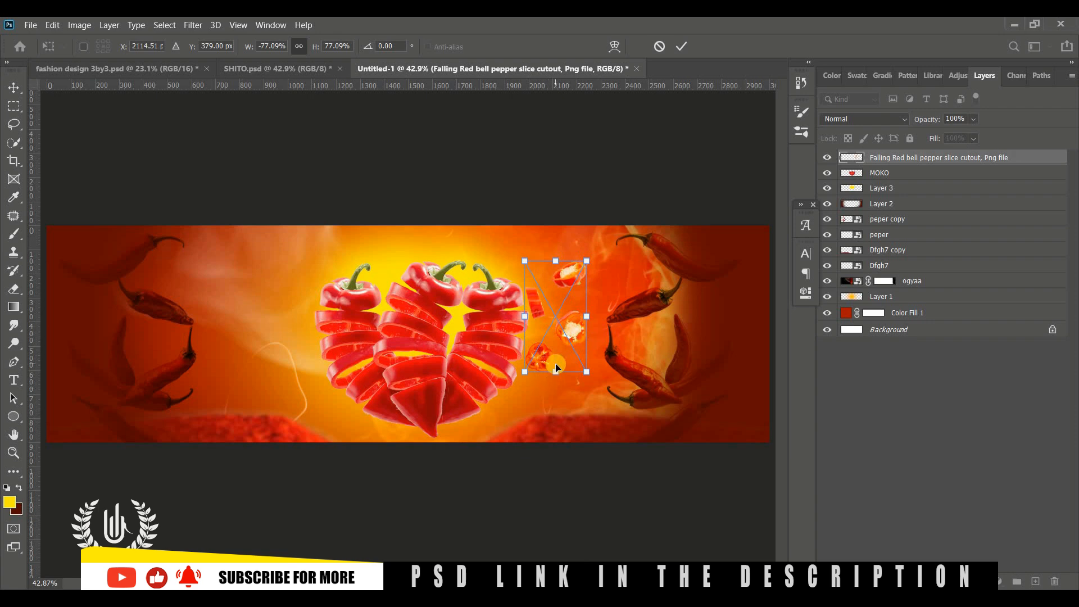
pyautogui.moveTo(556, 373); pyautogui.dragTo(563, 350)
pyautogui.click(681, 46)
# - Duplicate the falling pepper slices, flip the copy horizontally, and place it on the left side of the MOKO peppers
pyautogui.click(966, 157)
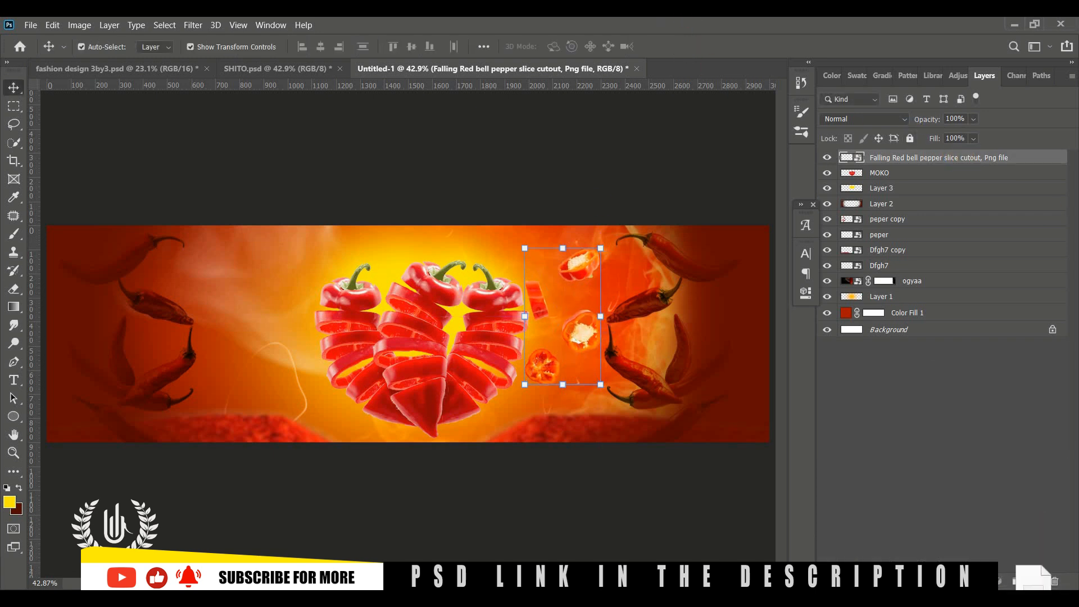
pyautogui.moveTo(1033, 586); pyautogui.dragTo(1034, 585)
pyautogui.hotkey('ctrl', 't')
pyautogui.moveTo(574, 298); pyautogui.dragTo(336, 299)
pyautogui.rightClick(326, 326)
pyautogui.click(369, 542)
pyautogui.moveTo(324, 340); pyautogui.dragTo(290, 341)
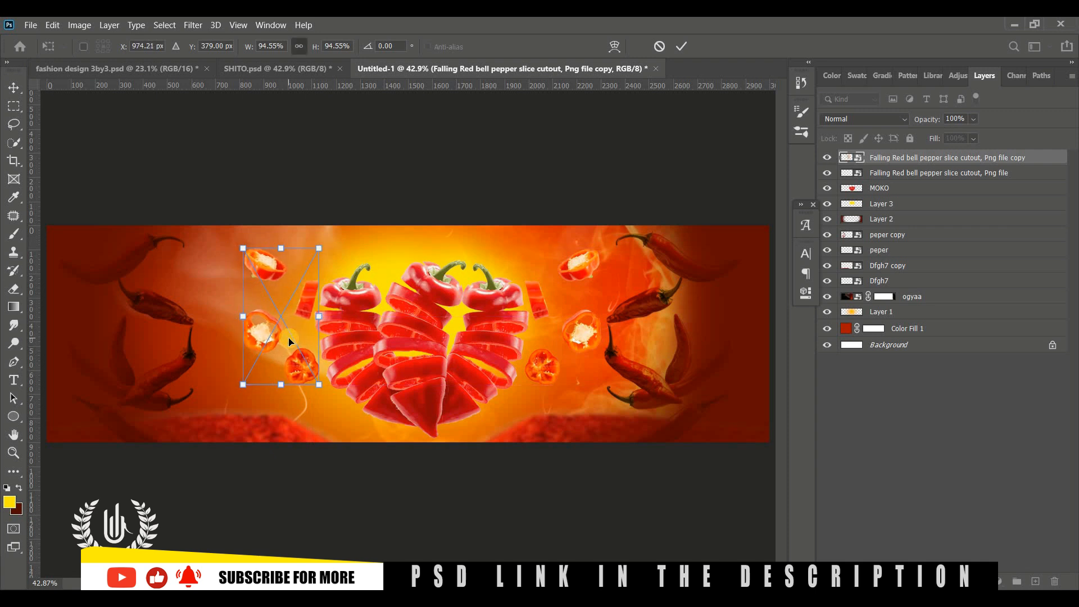
pyautogui.click(676, 50)
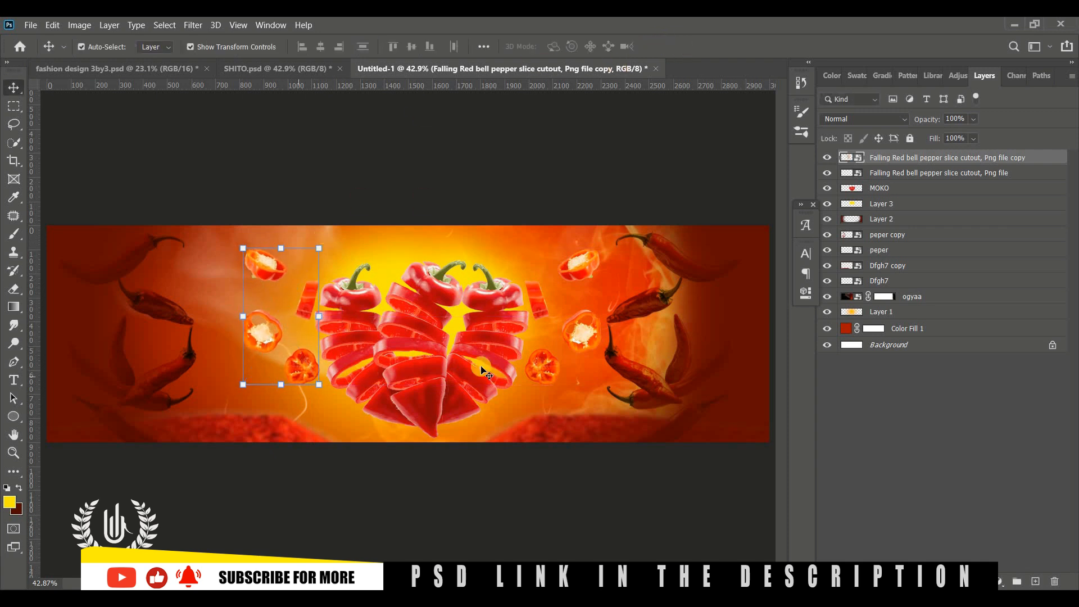
# - Place the Onion image, scale it to 74.11%, and position it at the label's bottom edge, just right of centre
pyautogui.hotkey('ctrl', 'v')
pyautogui.hotkey('ctrl', 't')
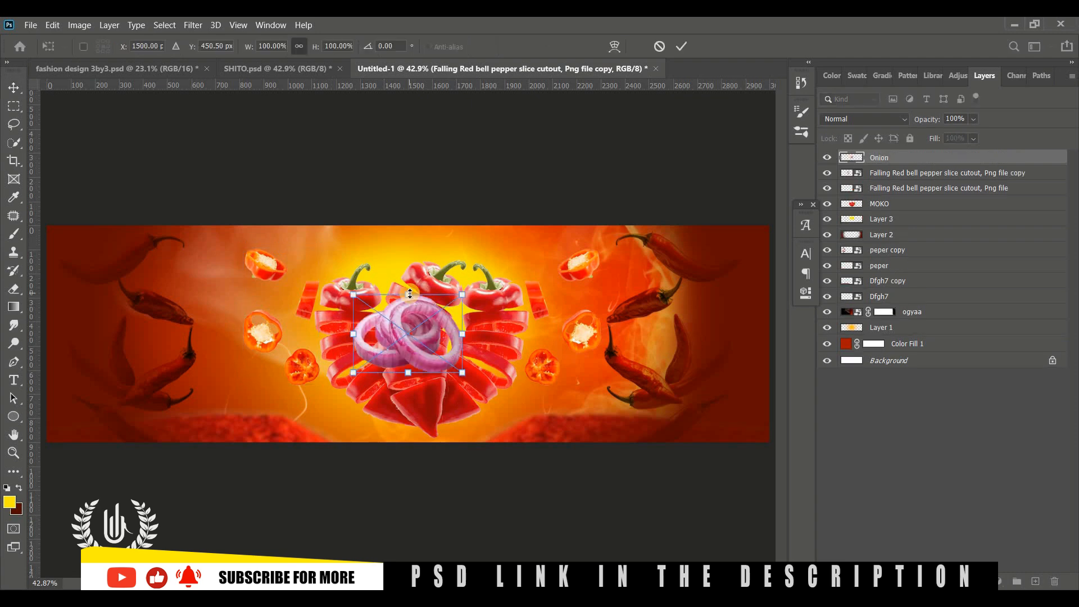
pyautogui.moveTo(408, 295); pyautogui.dragTo(475, 420)
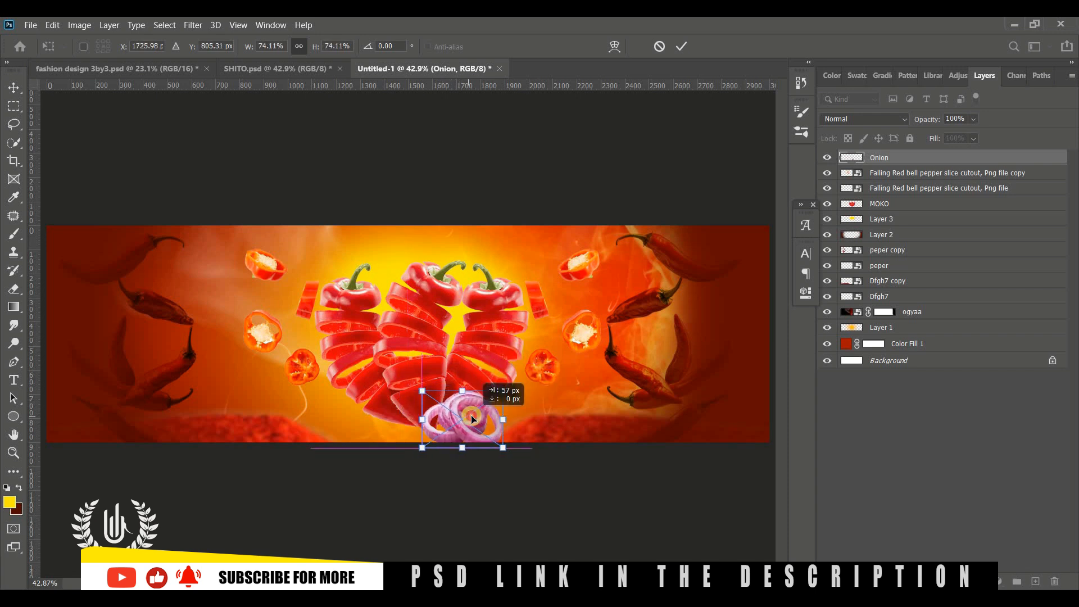
pyautogui.click(679, 46)
# - Place the S3s3 shrimp image at about 42% and 14.37° beside the onion's left, with its layer below Onion
pyautogui.moveTo(408, 253); pyautogui.dragTo(409, 324)
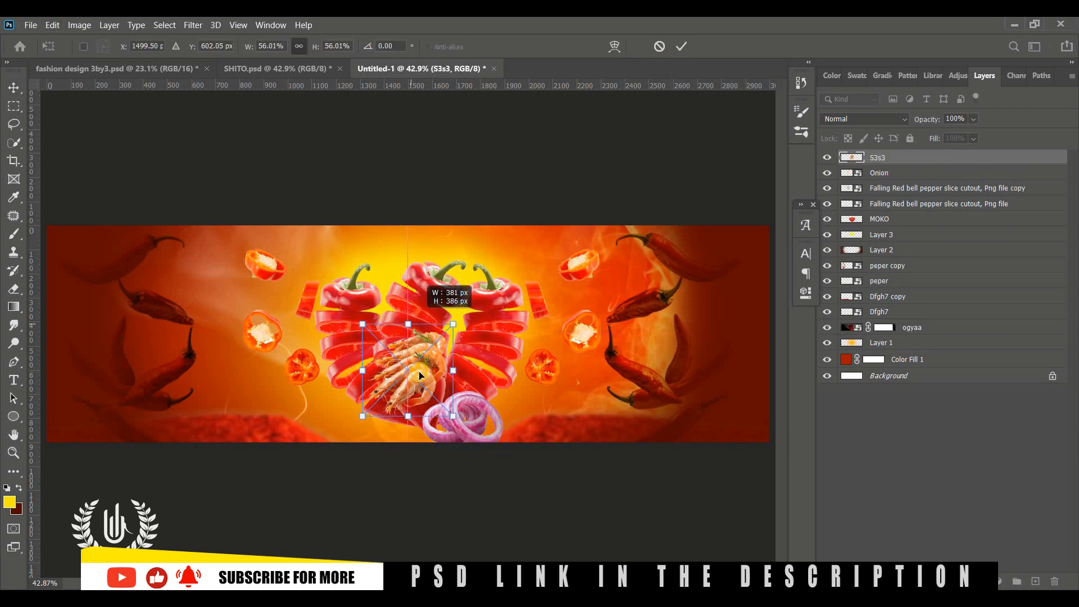
pyautogui.moveTo(424, 372); pyautogui.dragTo(396, 411)
pyautogui.moveTo(380, 362); pyautogui.dragTo(447, 432)
pyautogui.moveTo(380, 419); pyautogui.dragTo(405, 432)
pyautogui.press('Return')
pyautogui.moveTo(939, 160); pyautogui.dragTo(899, 188)
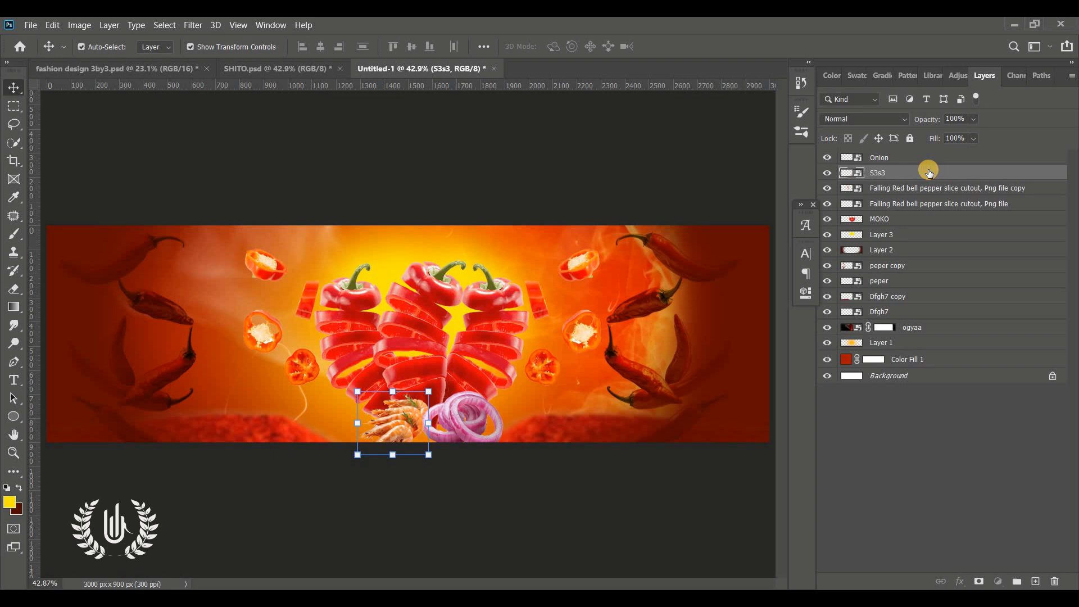
# - Duplicate the S3s3 shrimp, scale the copy to 27.59%, and place it to the right of the onion
pyautogui.moveTo(929, 172); pyautogui.dragTo(1036, 581)
pyautogui.moveTo(416, 416); pyautogui.dragTo(549, 367)
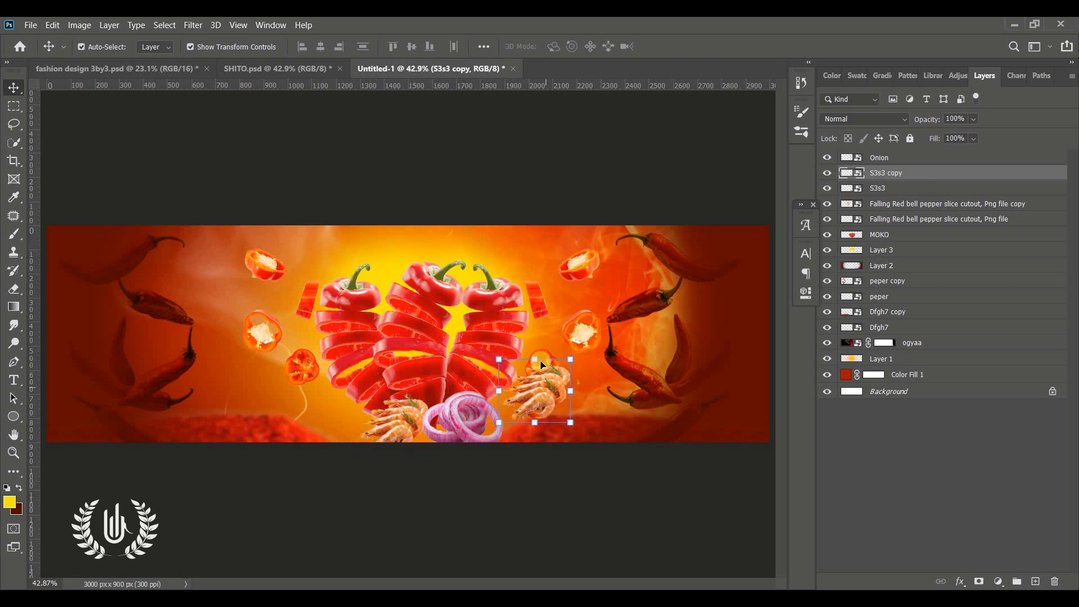
pyautogui.hotkey('ctrl', 't')
pyautogui.rightClick(535, 405)
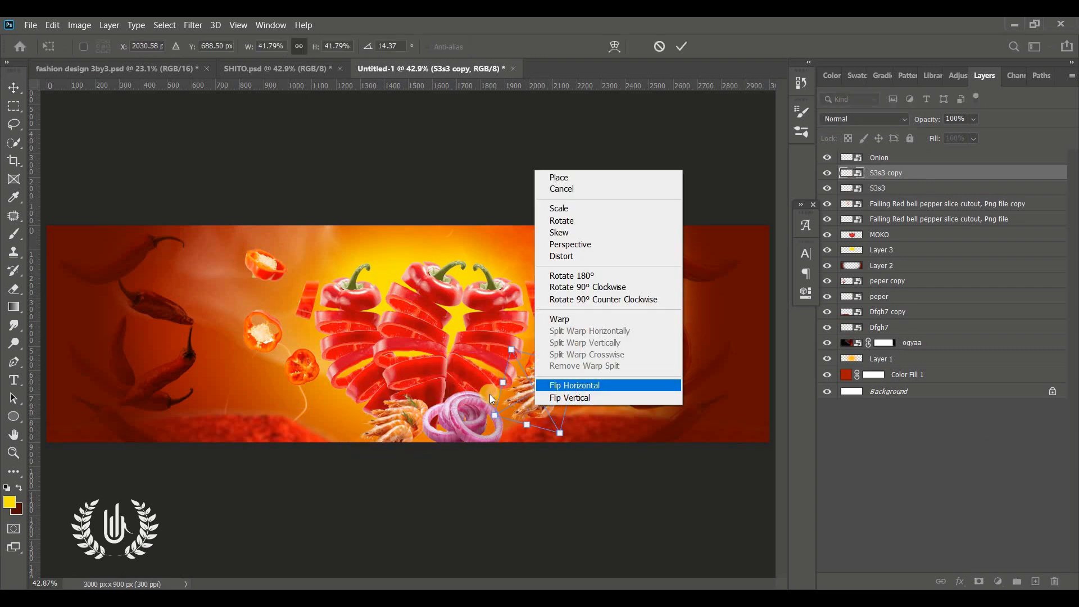
pyautogui.click(512, 398)
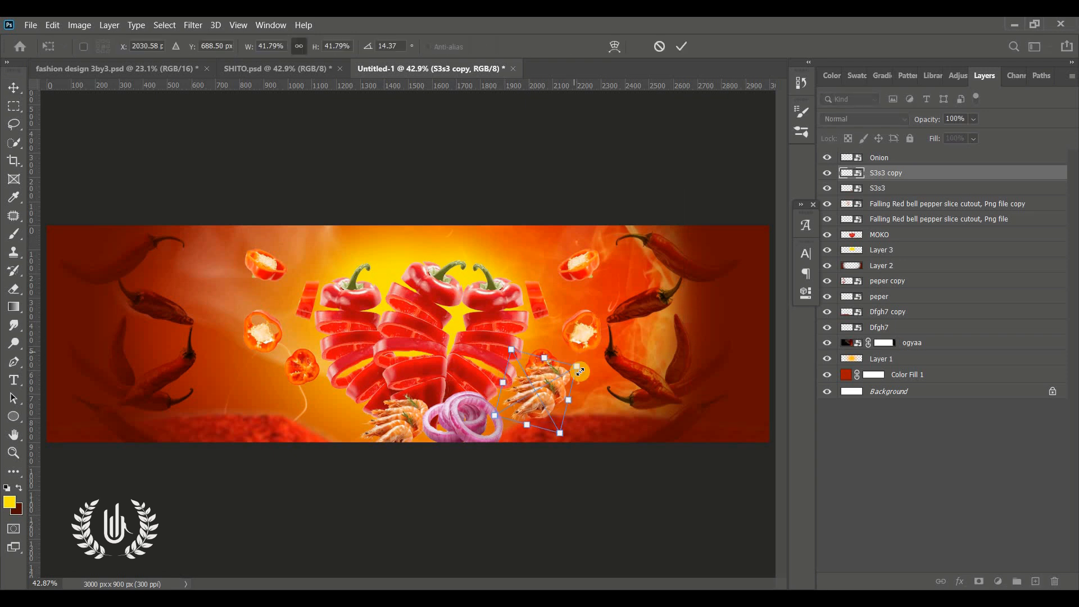
pyautogui.moveTo(556, 380); pyautogui.dragTo(542, 388)
pyautogui.click(681, 46)
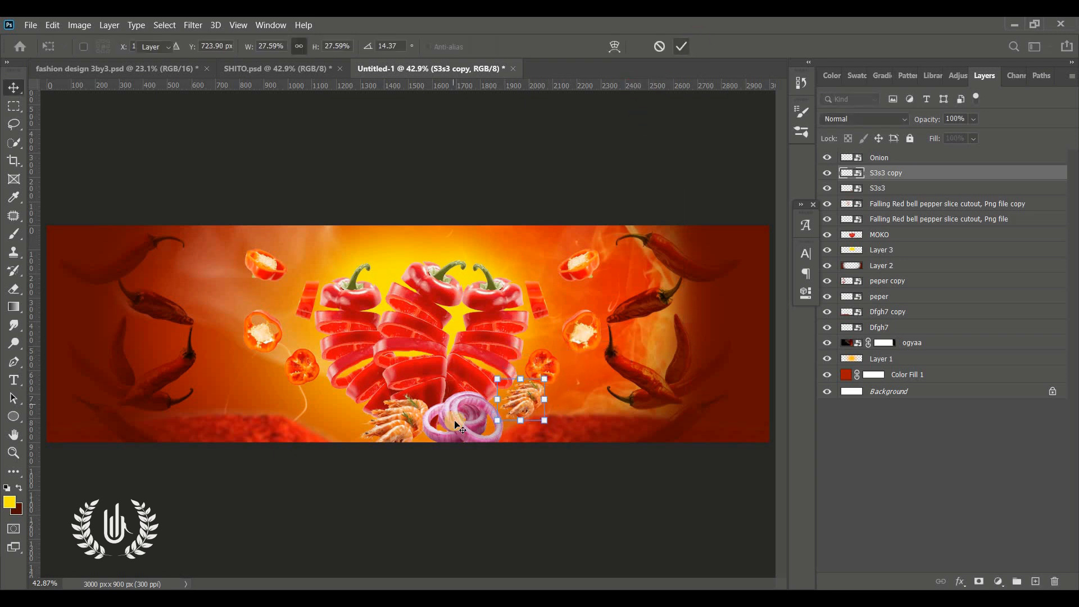
# - Duplicate the Onion, flip the copy horizontally, scale it to 47.5%, and place it left of the shrimp
pyautogui.click(456, 422)
pyautogui.moveTo(916, 157); pyautogui.dragTo(1036, 581)
pyautogui.moveTo(462, 432); pyautogui.dragTo(353, 419)
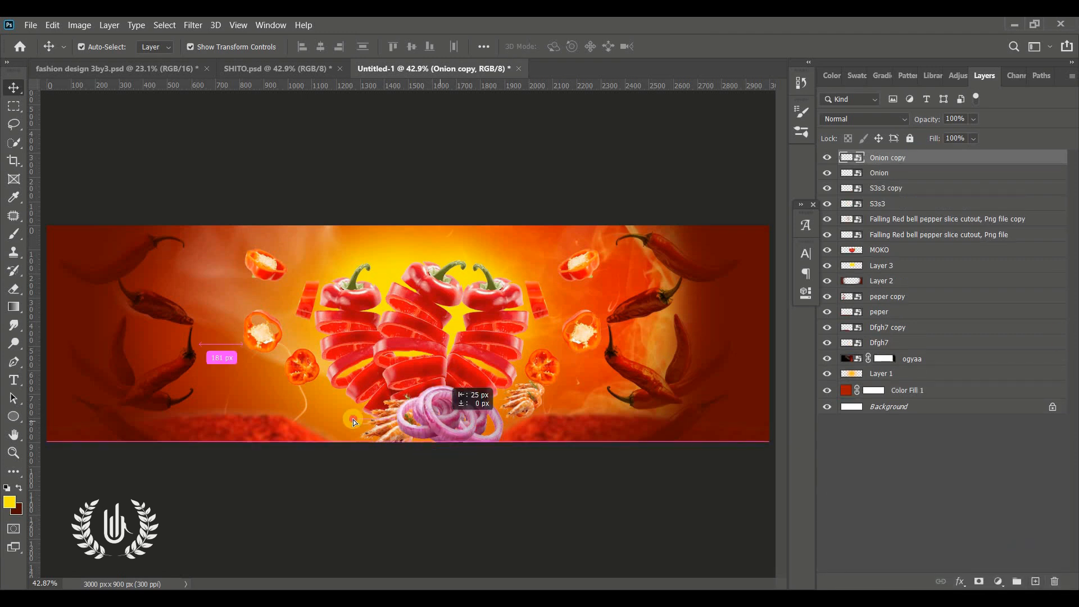
pyautogui.moveTo(391, 379); pyautogui.dragTo(311, 439)
pyautogui.rightClick(356, 414)
pyautogui.click(360, 399)
pyautogui.click(679, 48)
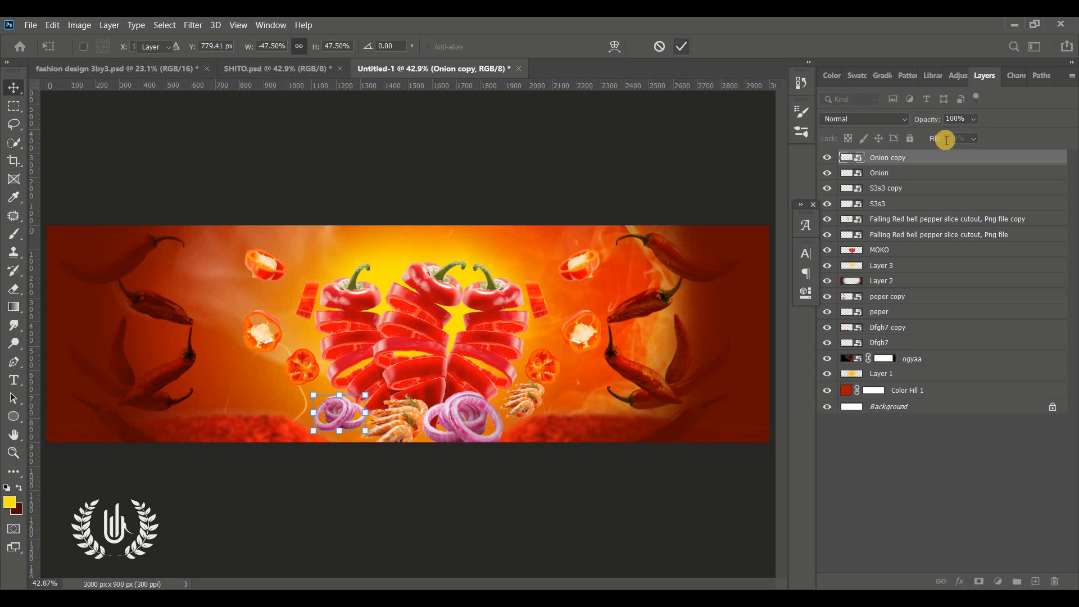
# - Try moving both the Onion and Onion copy layers beneath the MOKO layer
pyautogui.keyDown('shift'); pyautogui.click(934, 175); pyautogui.keyUp('shift')
pyautogui.moveTo(914, 159); pyautogui.dragTo(908, 258)
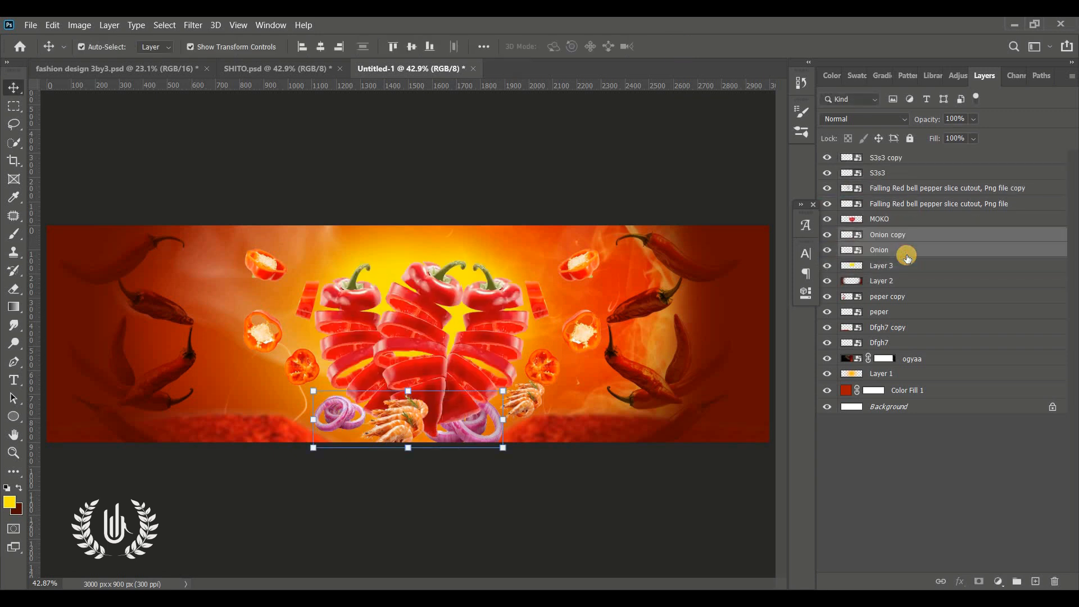
pyautogui.hotkey('ctrl', 'z')
pyautogui.keyDown('ctrl'); pyautogui.click(537, 516); pyautogui.keyUp('ctrl')
# - Move the Onion copy and S3s3 copy layers directly beneath the MOKO layer
pyautogui.click(908, 160)
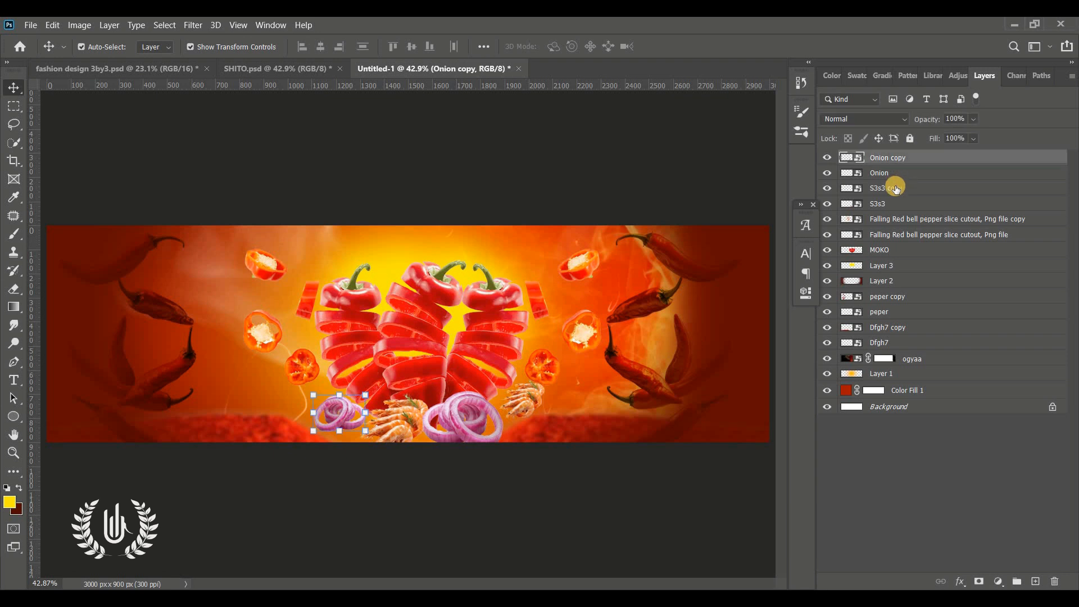
pyautogui.keyDown('ctrl'); pyautogui.click(896, 189); pyautogui.keyUp('ctrl')
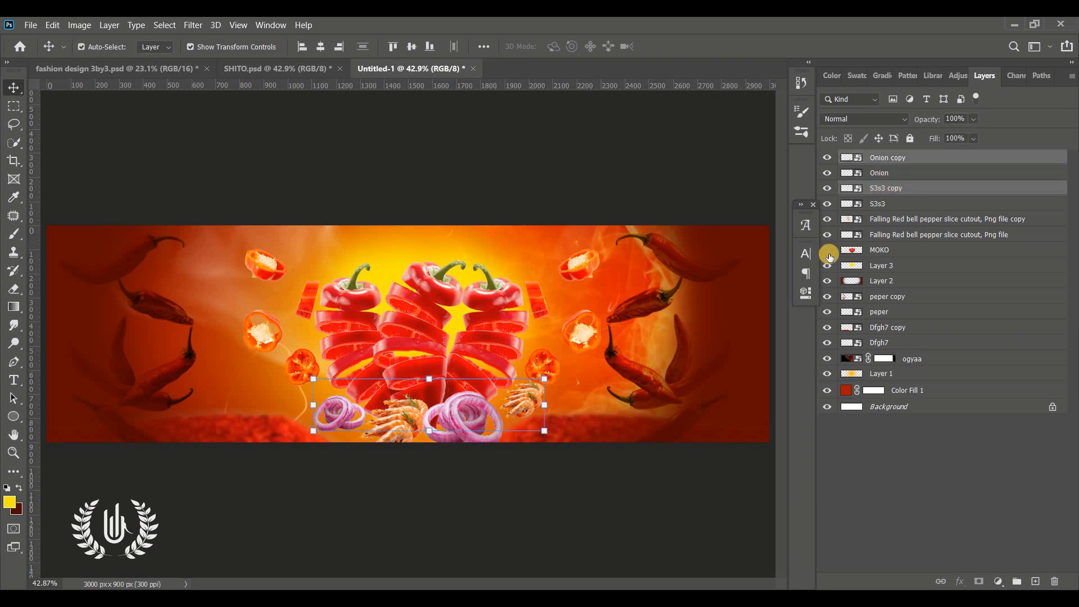
pyautogui.moveTo(920, 158); pyautogui.dragTo(891, 259)
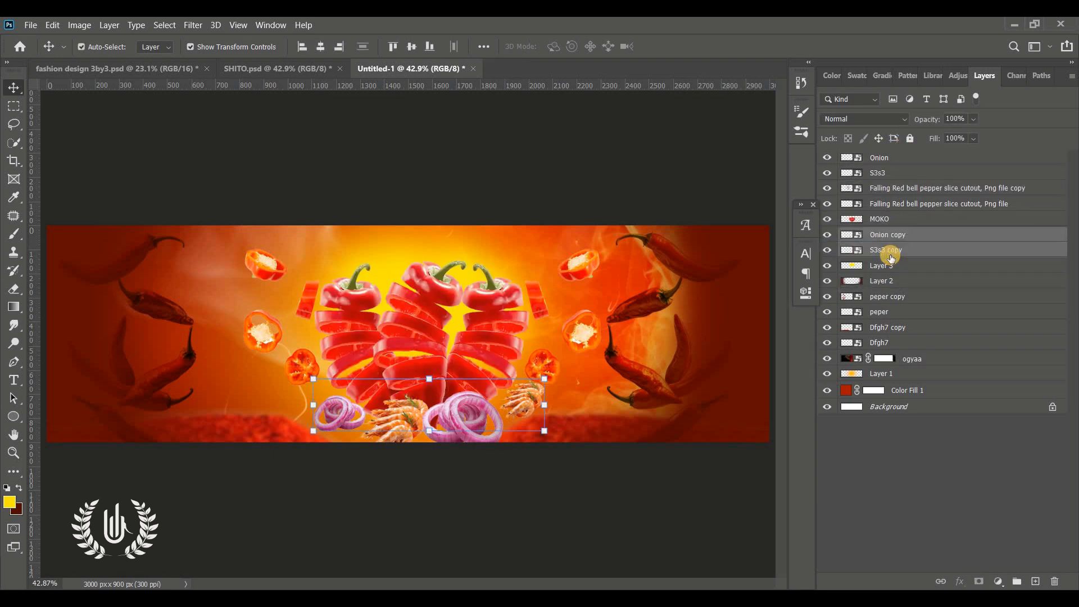
pyautogui.click(692, 461)
# - Nudge the S3s3 copy shrimp on the right and scale it to 32.81%
pyautogui.moveTo(520, 412); pyautogui.dragTo(519, 408)
pyautogui.hotkey('ctrl', 't')
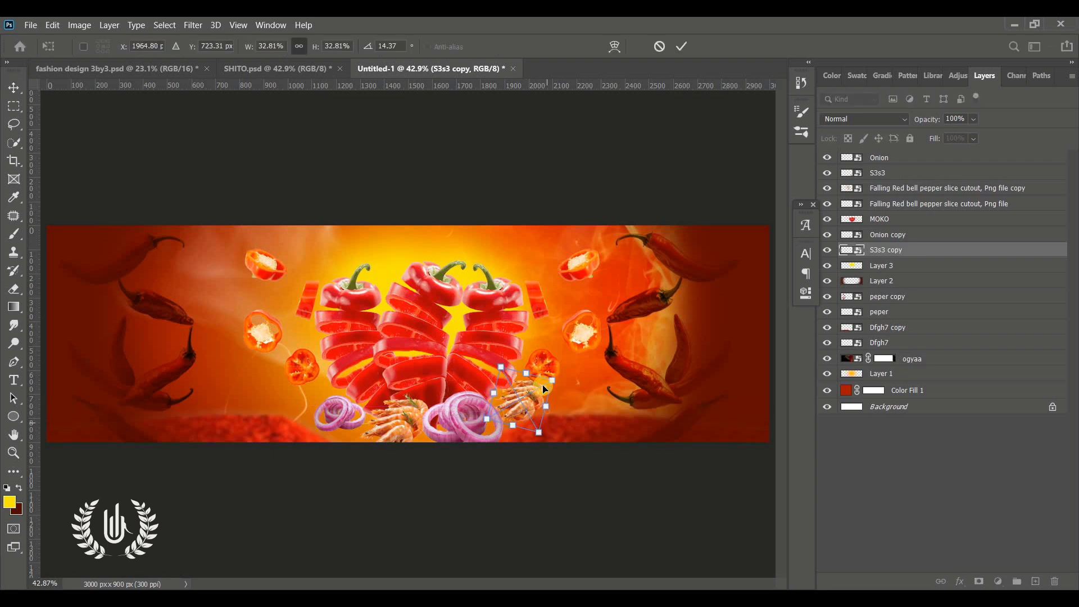
pyautogui.click(679, 46)
pyautogui.click(543, 322)
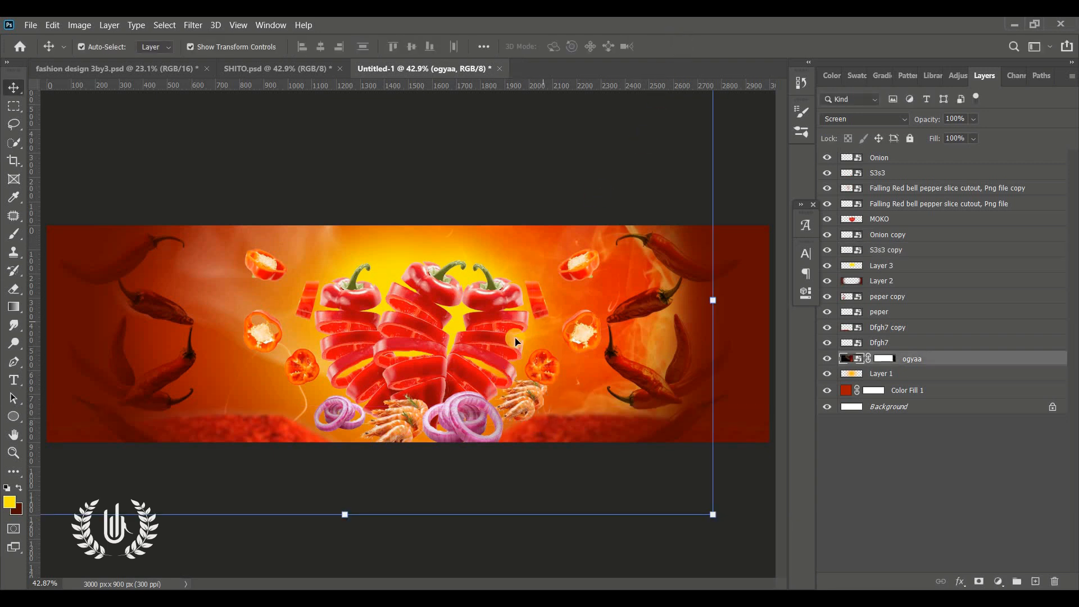
pyautogui.click(468, 180)
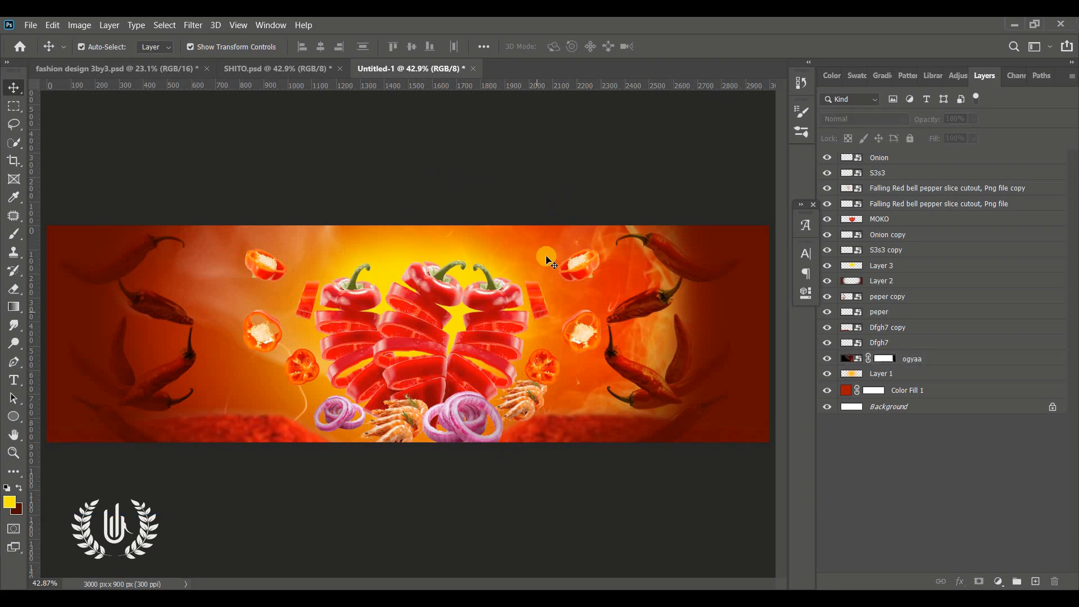
# - Group all layers from Onion down to Color Fill 1, leaving out the Background layer
pyautogui.click(947, 160)
pyautogui.keyDown('shift'); pyautogui.click(938, 393); pyautogui.keyUp('shift')
pyautogui.hotkey('ctrl', 'g')
pyautogui.click(885, 318)
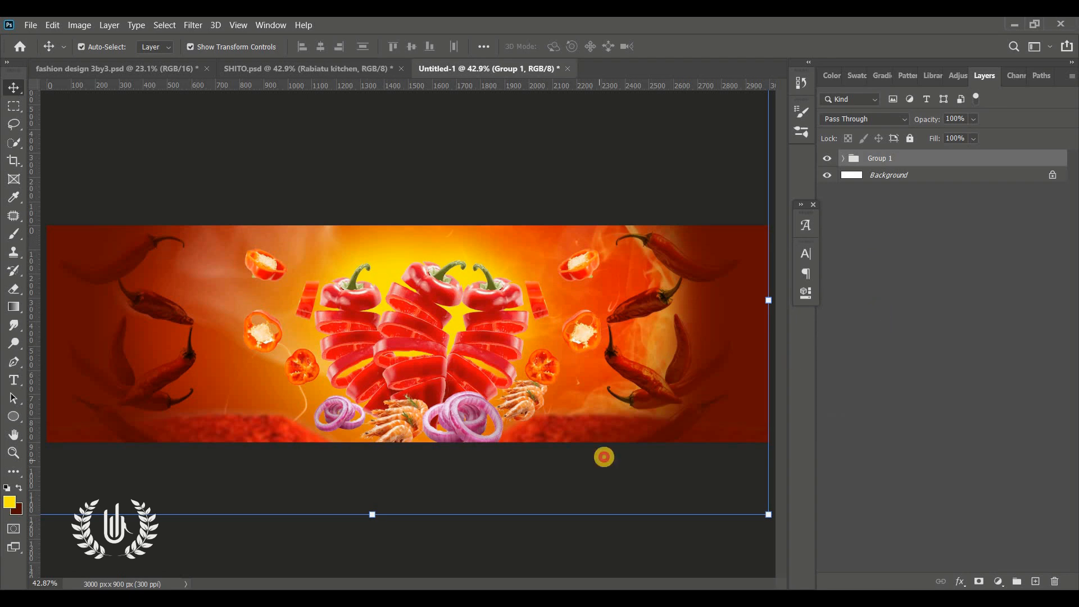
# - Add a "Rabiatu Kitchen" text layer over the central peppers in BILLY ARGEL FONT at 40.01 pt
pyautogui.click(17, 385)
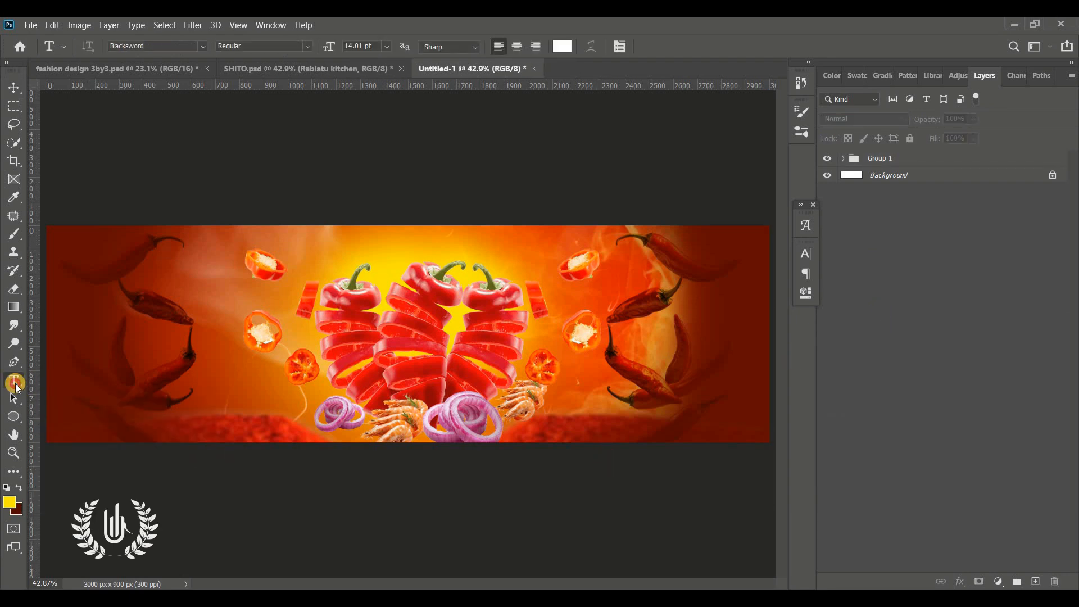
pyautogui.click(405, 294)
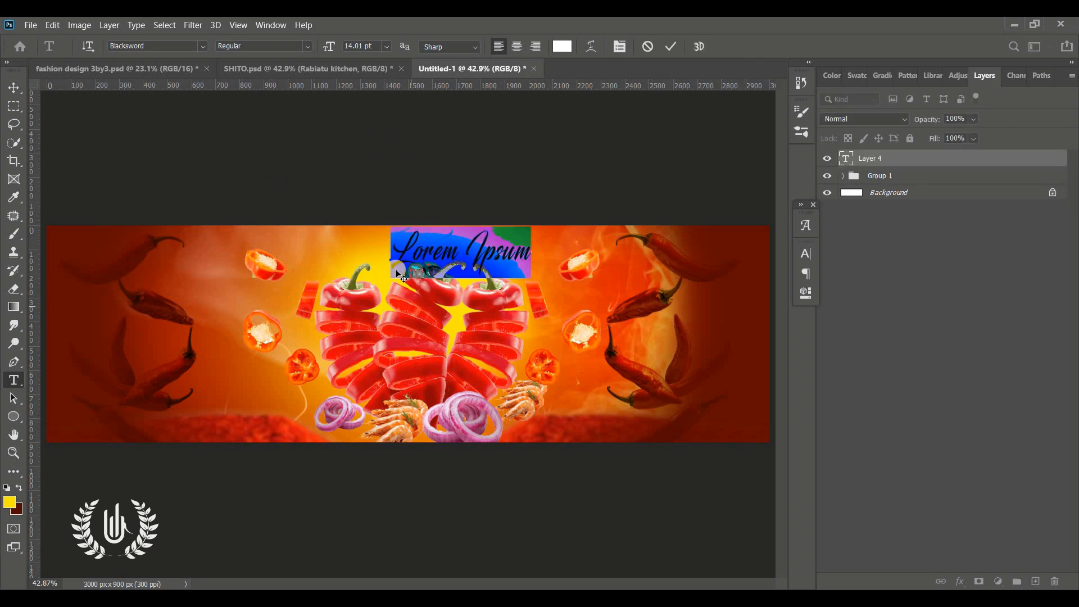
pyautogui.click(178, 45)
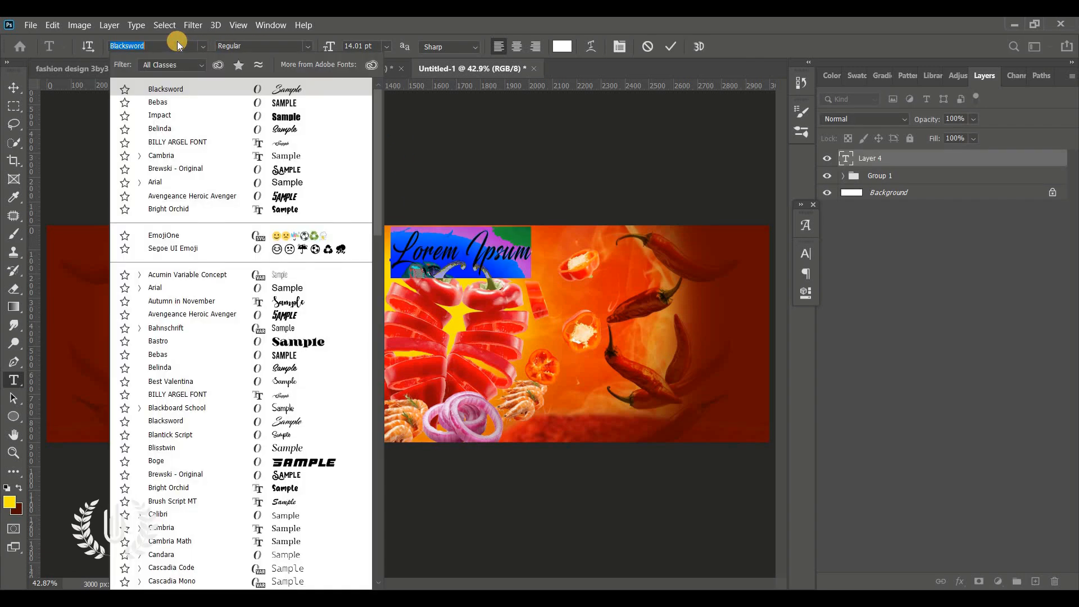
pyautogui.click(191, 143)
pyautogui.moveTo(349, 48); pyautogui.dragTo(363, 47)
pyautogui.moveTo(491, 298); pyautogui.dragTo(423, 344)
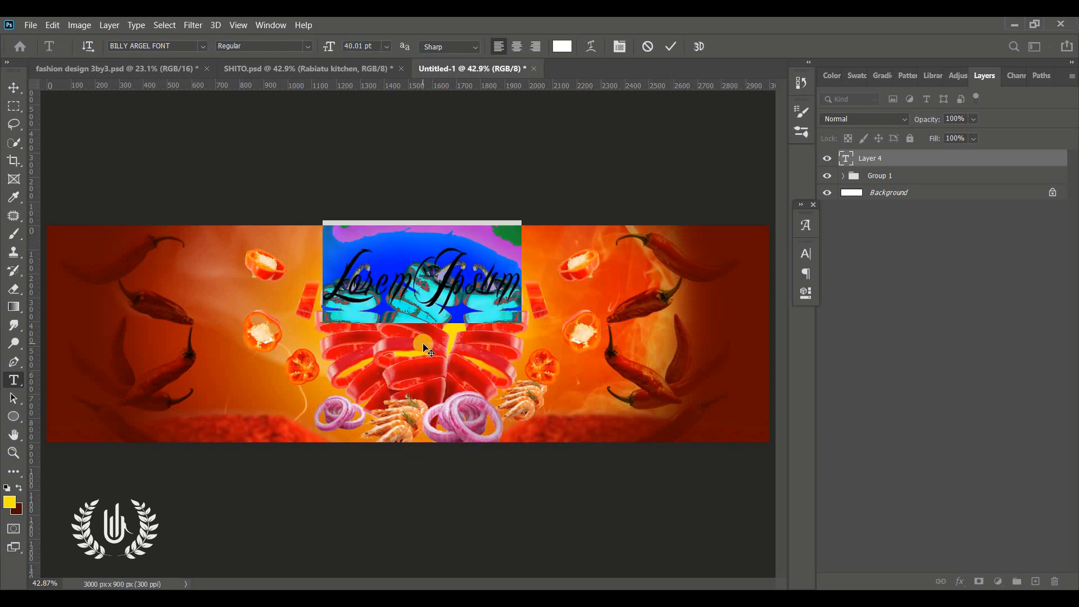
pyautogui.write('R')
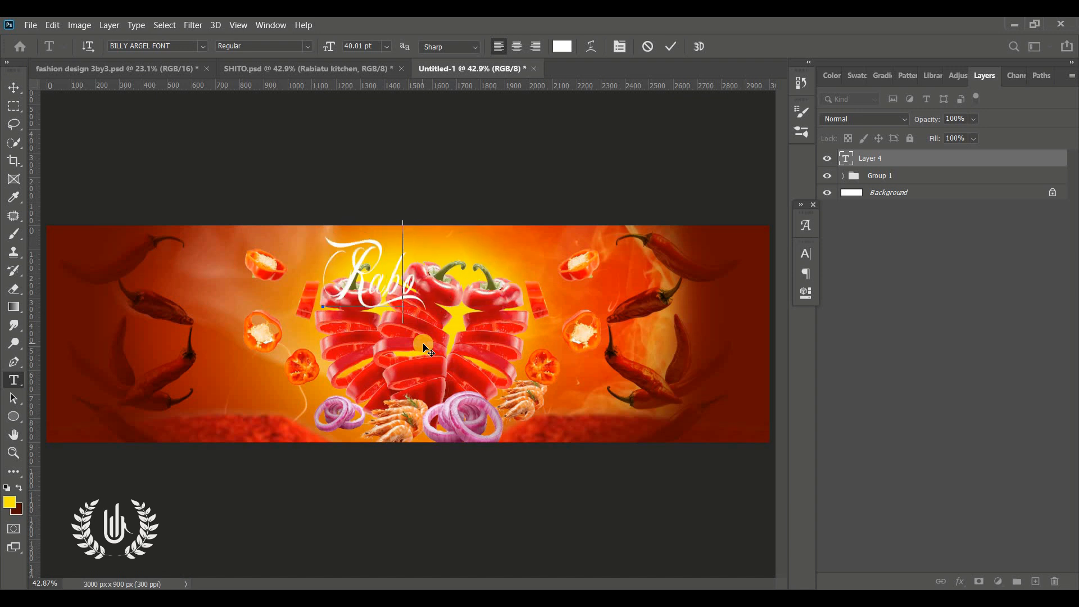
pyautogui.write('abiatu Kitchen')
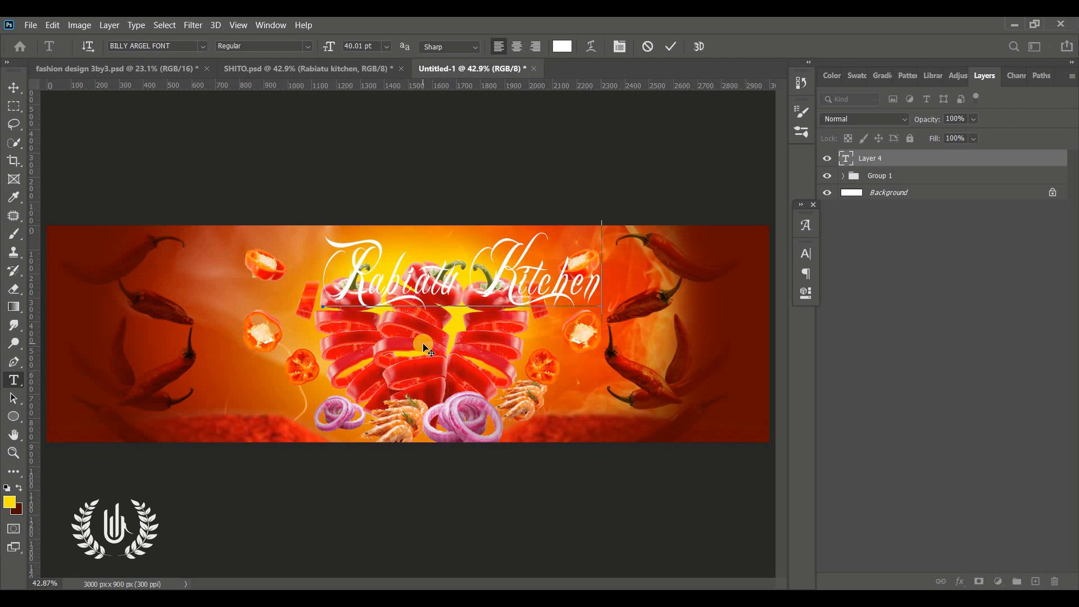
# - Reduce the "Rabiatu Kitchen" title to 23.01 pt and place it centrally above the peppers
pyautogui.hotkey('ctrl', 'a')
pyautogui.click(347, 48)
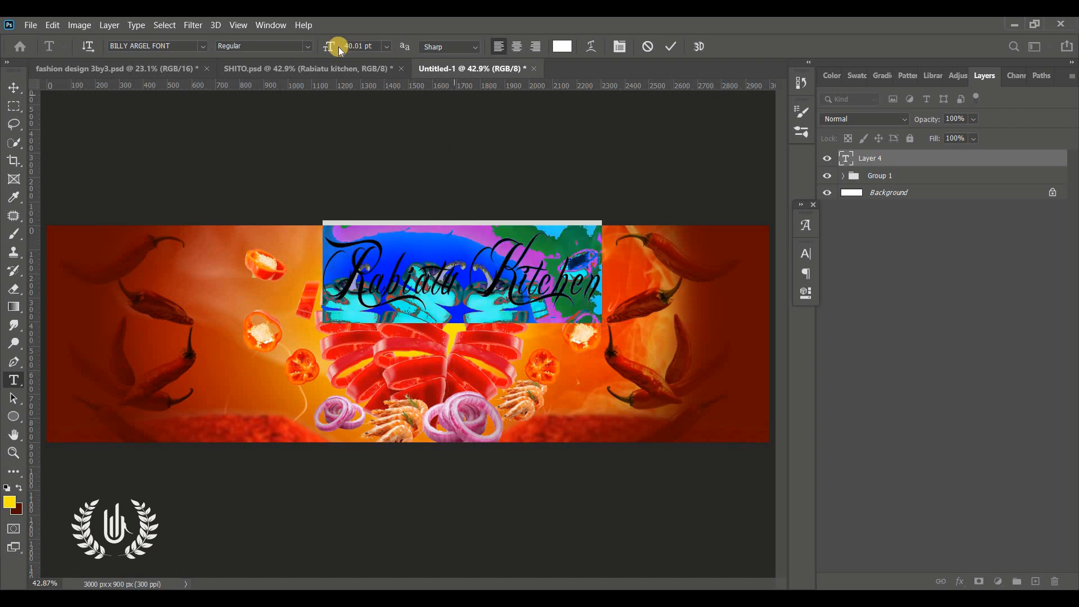
pyautogui.moveTo(325, 48); pyautogui.dragTo(320, 48)
pyautogui.moveTo(465, 398); pyautogui.dragTo(466, 370)
pyautogui.moveTo(331, 45); pyautogui.dragTo(326, 44)
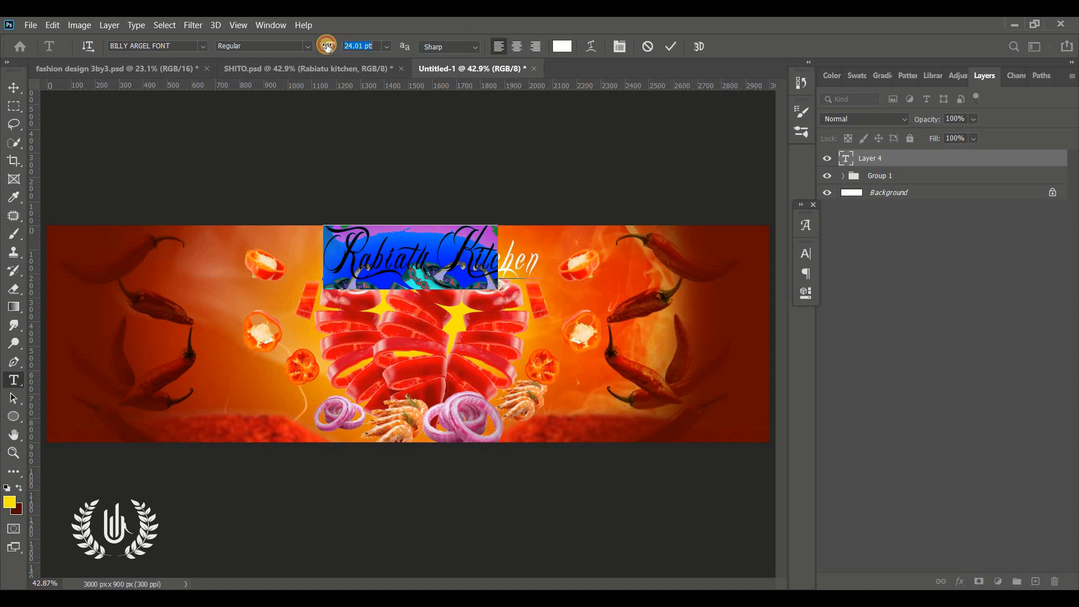
pyautogui.moveTo(403, 326); pyautogui.dragTo(450, 329)
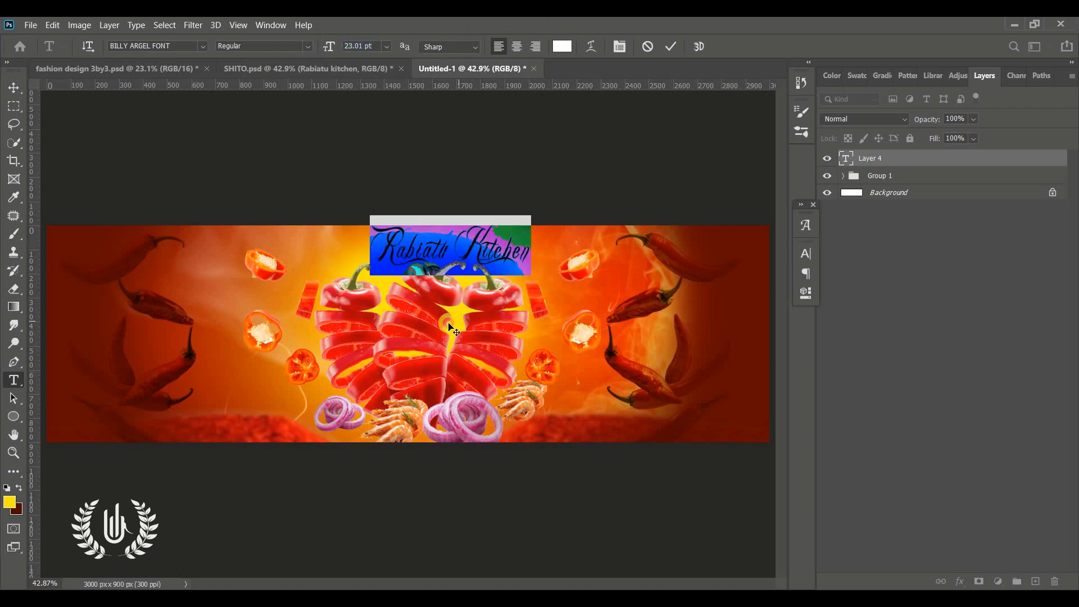
pyautogui.click(672, 46)
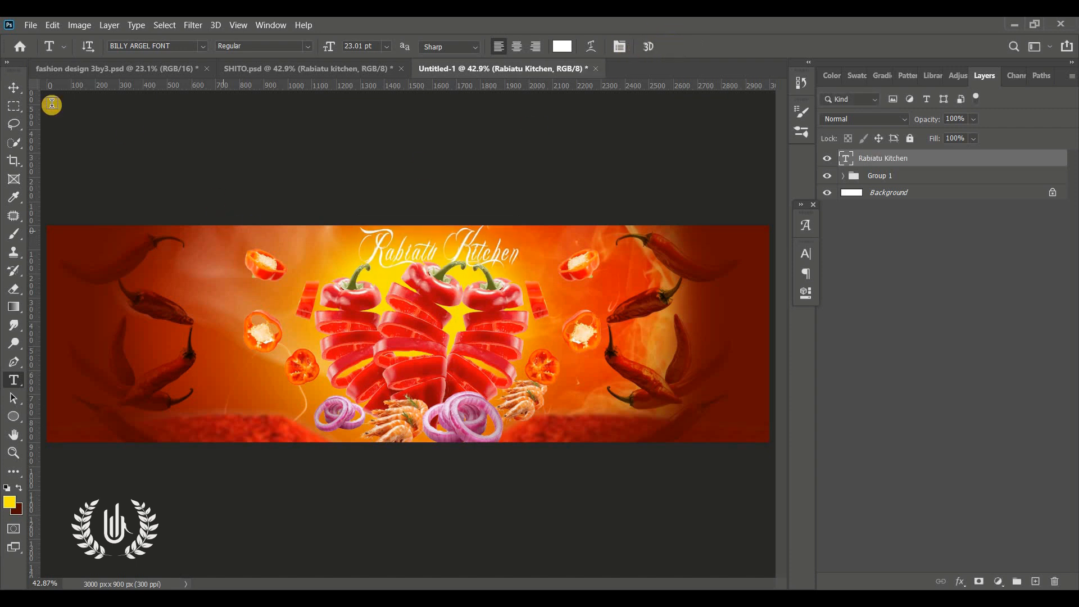
# - Recolour the title text dark red, #520b00, sampled from the background colour swatch
pyautogui.click(13, 87)
pyautogui.click(806, 254)
pyautogui.click(769, 334)
pyautogui.click(19, 510)
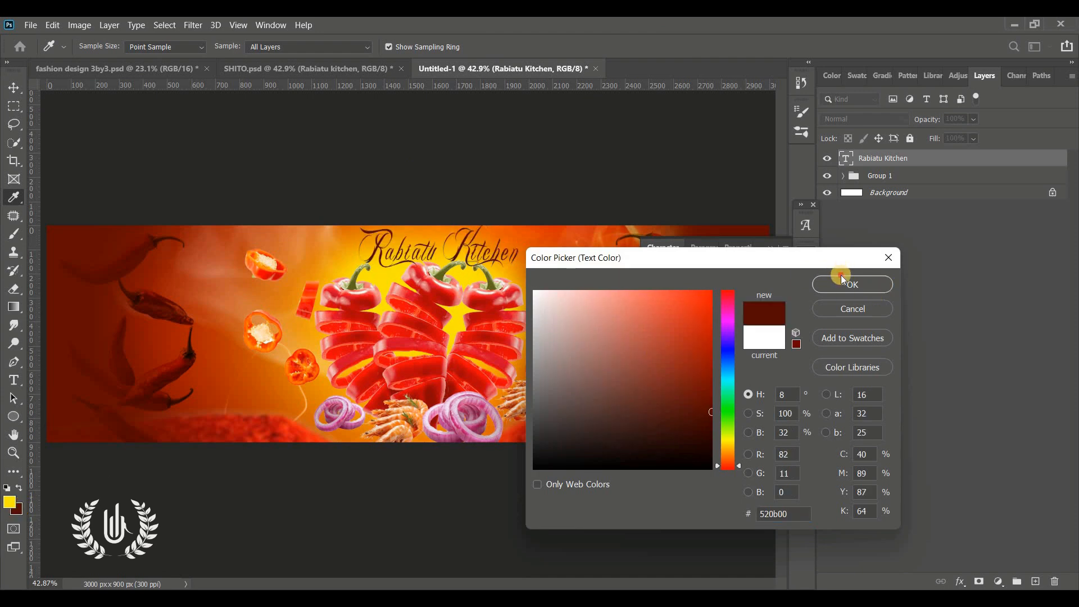
pyautogui.click(843, 279)
# - Shift the title slightly left and change its second word to lowercase so it reads "Rabiatu kitchen"
pyautogui.moveTo(478, 244); pyautogui.dragTo(448, 247)
pyautogui.press('t')
pyautogui.tripleClick(470, 247)
pyautogui.write('k')
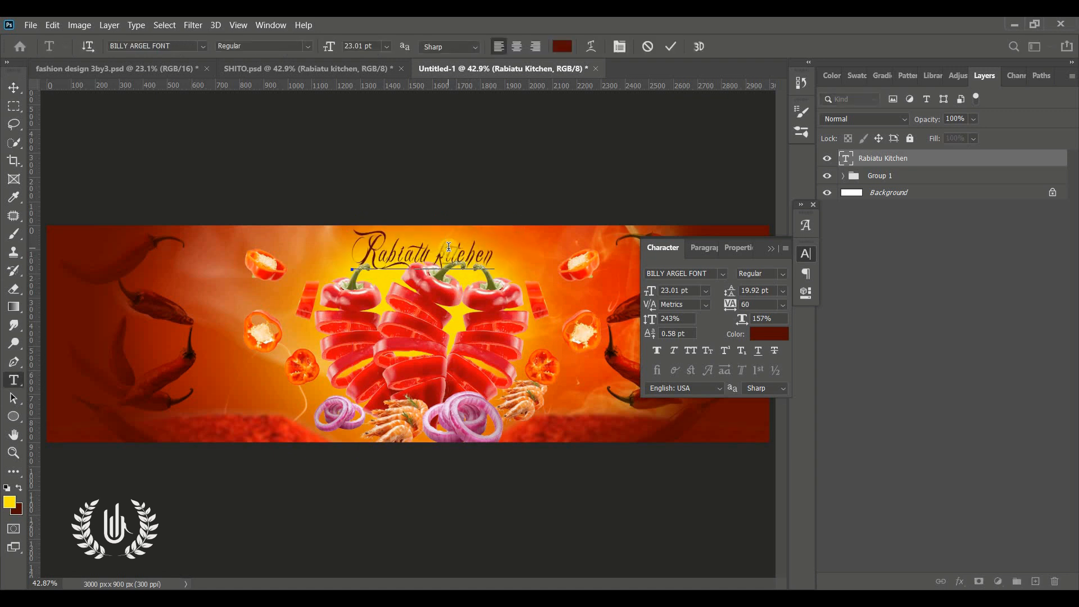
pyautogui.click(668, 45)
pyautogui.press('v')
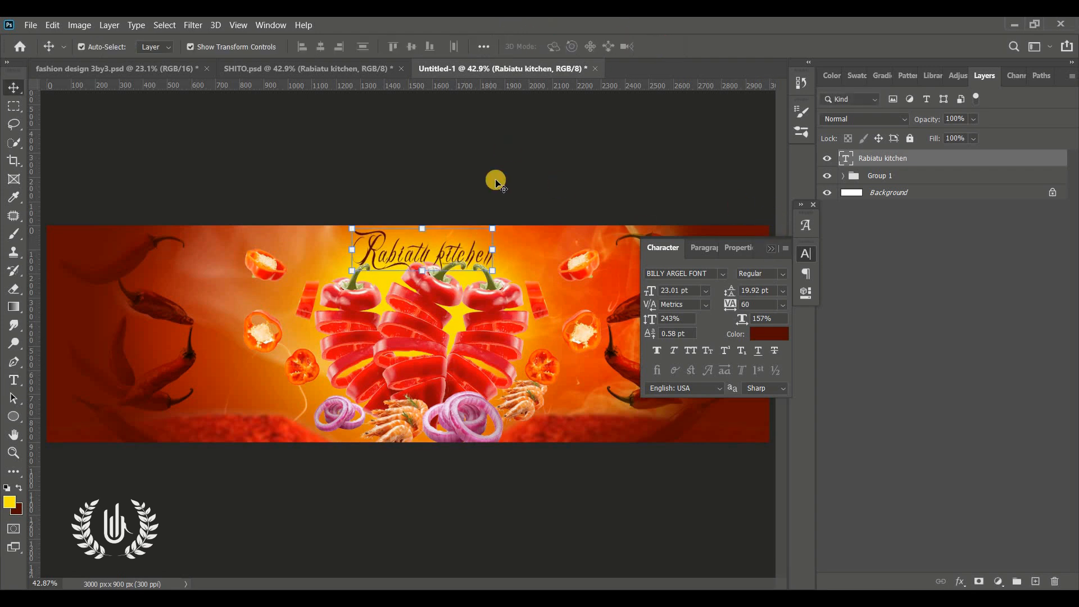
pyautogui.click(559, 185)
# - Warp the title into an Arc with 29.4% bend and 21.6% vertical distortion
pyautogui.hotkey('ctrl', 't')
pyautogui.rightClick(437, 268)
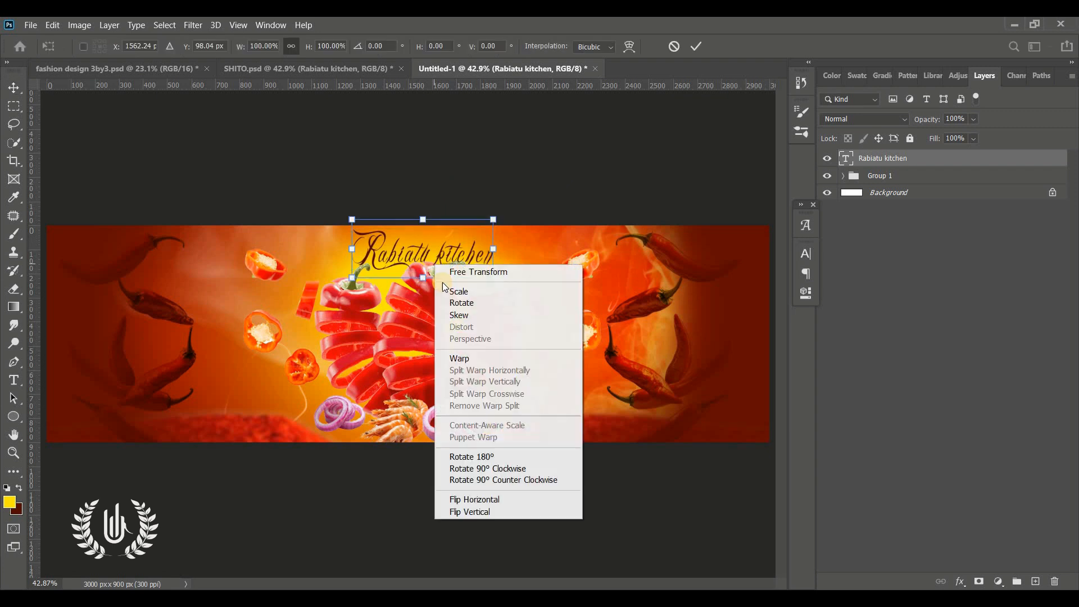
pyautogui.click(467, 358)
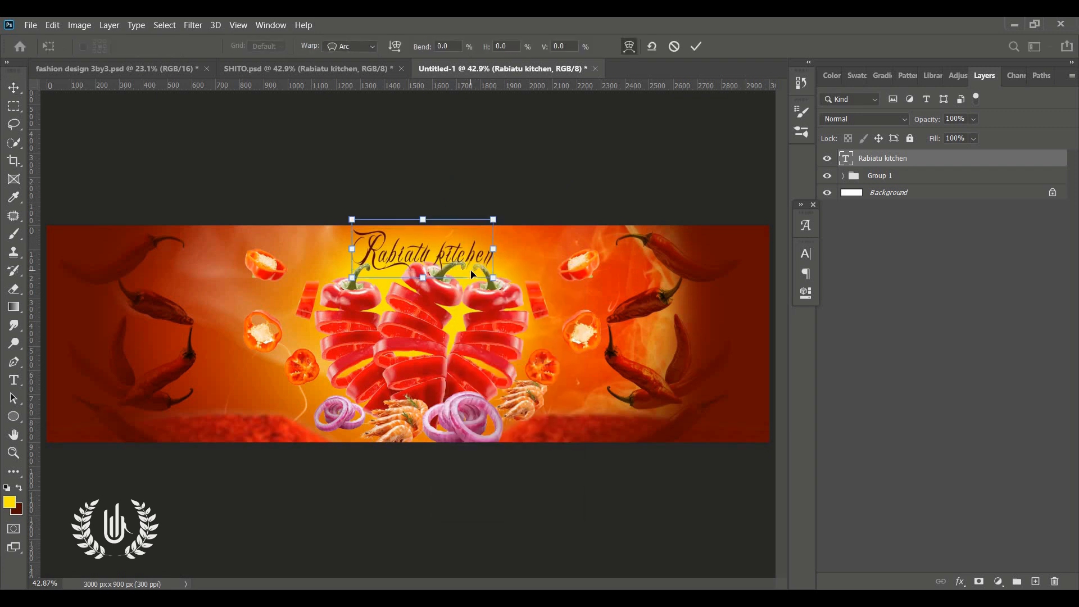
pyautogui.moveTo(485, 47)
pyautogui.mouseDown()
pyautogui.moveTo(510, 41)
pyautogui.moveTo(470, 53)
pyautogui.moveTo(513, 41)
pyautogui.moveTo(468, 56)
pyautogui.mouseUp()
pyautogui.moveTo(543, 48); pyautogui.dragTo(669, 41)
pyautogui.moveTo(409, 42); pyautogui.dragTo(626, 63)
pyautogui.press('Tab')
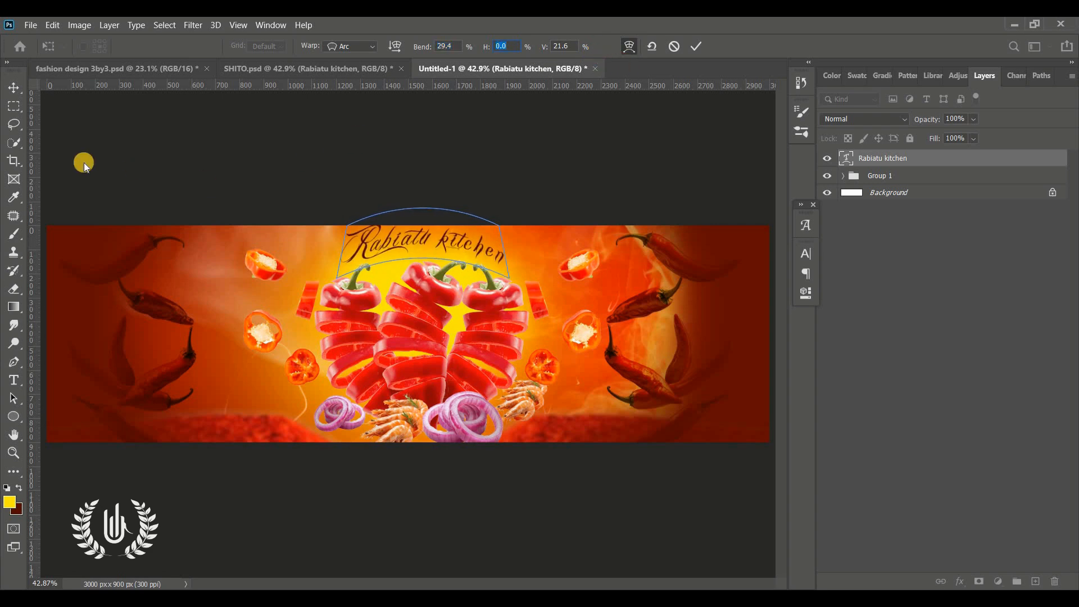
pyautogui.click(15, 88)
# - Scale the arched title to 96.65%, rotate it 1.17 degrees and nudge it left to centre it above the peppers
pyautogui.moveTo(522, 271); pyautogui.dragTo(526, 293)
pyautogui.moveTo(548, 333); pyautogui.dragTo(505, 285)
pyautogui.moveTo(464, 255); pyautogui.dragTo(468, 254)
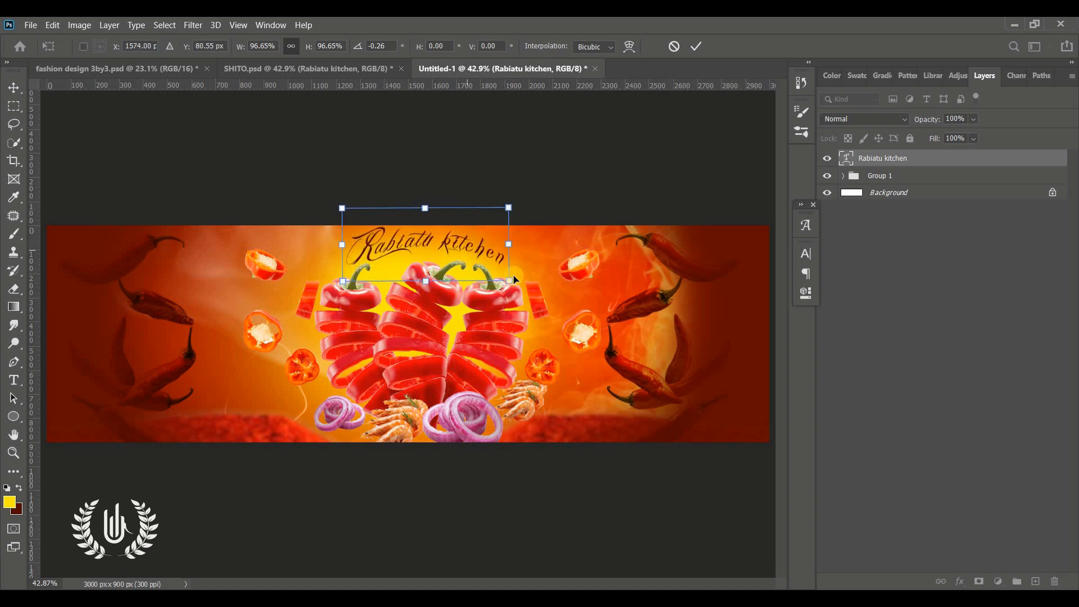
pyautogui.moveTo(526, 320); pyautogui.dragTo(527, 323)
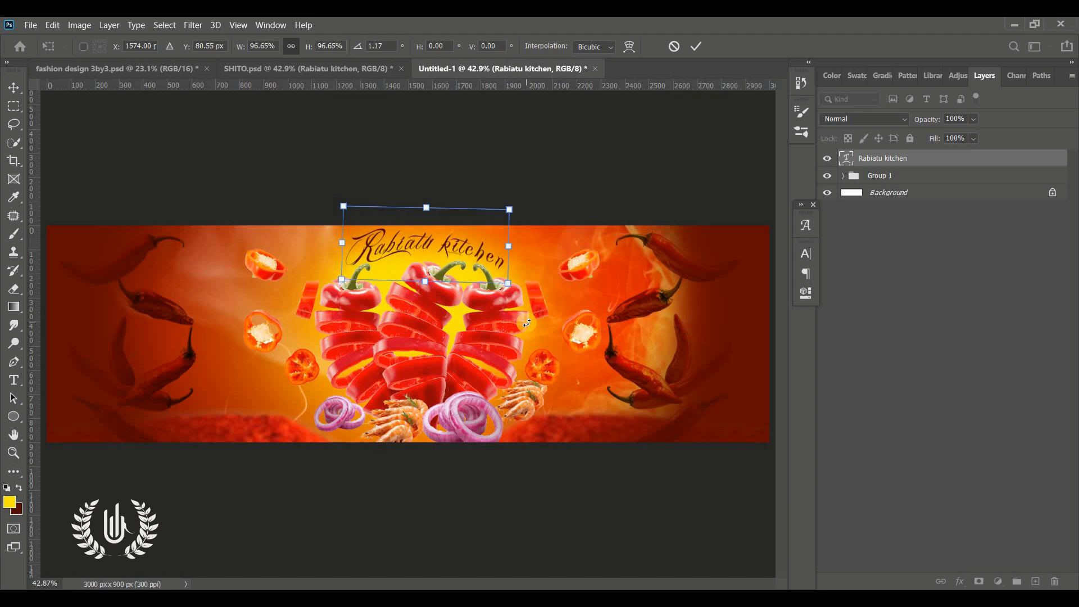
pyautogui.press('Left')
pyautogui.press('Left')
pyautogui.press('Left')
pyautogui.press('Left')
pyautogui.press('Left')
pyautogui.press('Left')
pyautogui.press('Left')
pyautogui.press('Left')
pyautogui.press('Left')
pyautogui.press('Left')
pyautogui.press('Left')
pyautogui.press('Left')
pyautogui.press('Left')
pyautogui.press('Left')
pyautogui.press('Left')
pyautogui.press('Left')
pyautogui.press('Left')
pyautogui.press('Left')
pyautogui.press('Left')
pyautogui.press('Left')
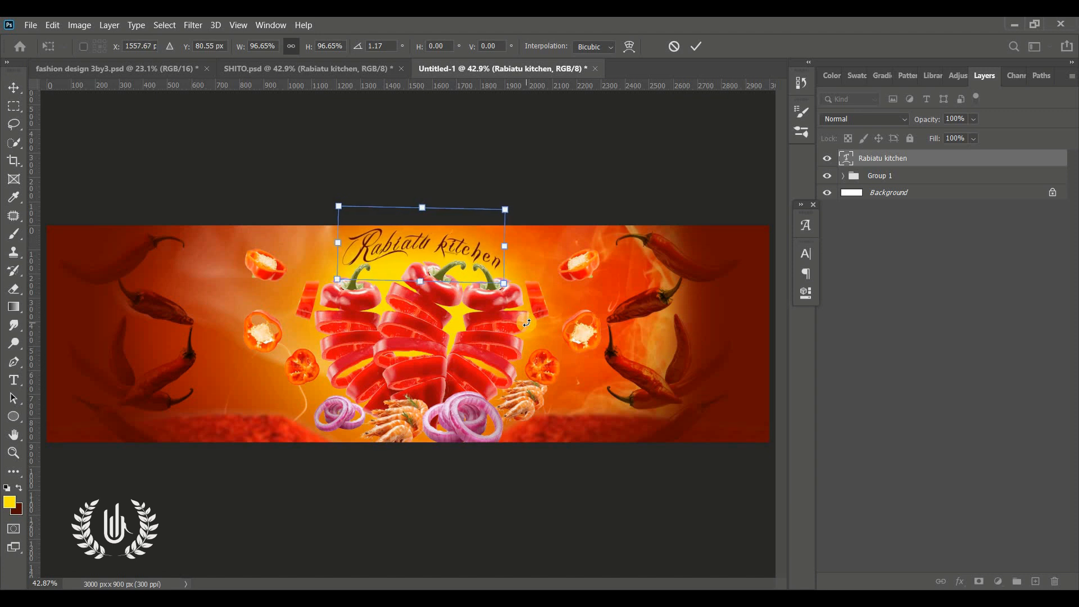
pyautogui.click(699, 48)
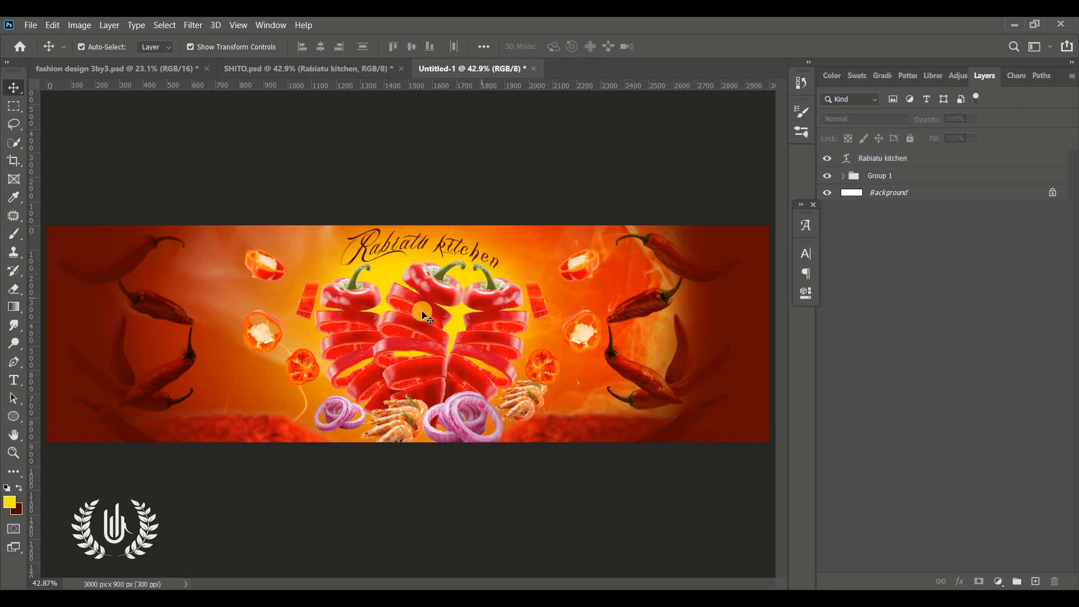
# - Create a new layer above the title and set the brush's foreground colour to yellow #ffef3d
pyautogui.click(850, 161)
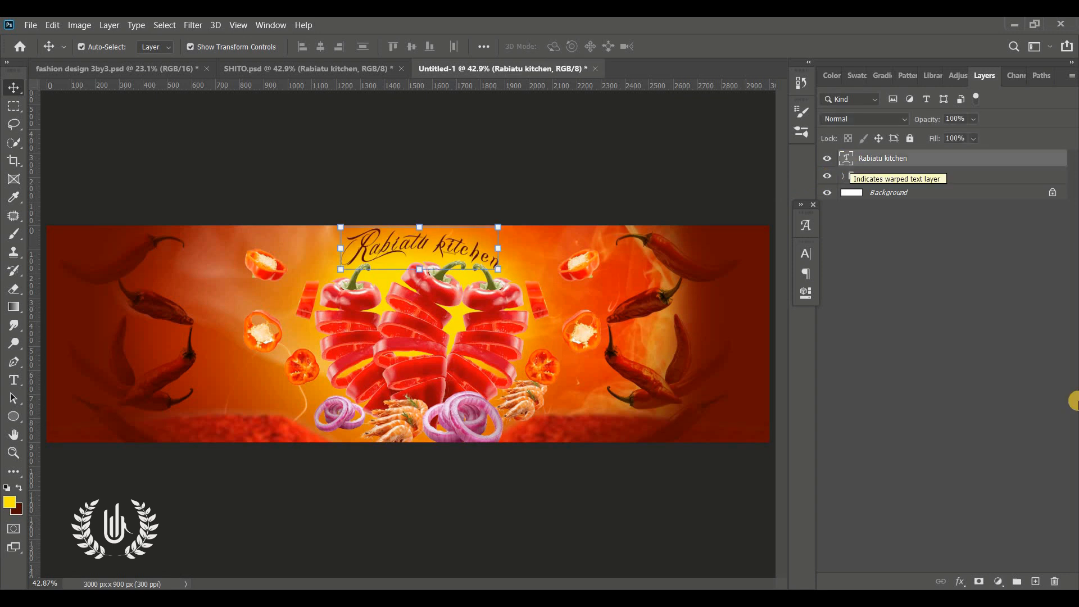
pyautogui.click(1036, 581)
pyautogui.press('b')
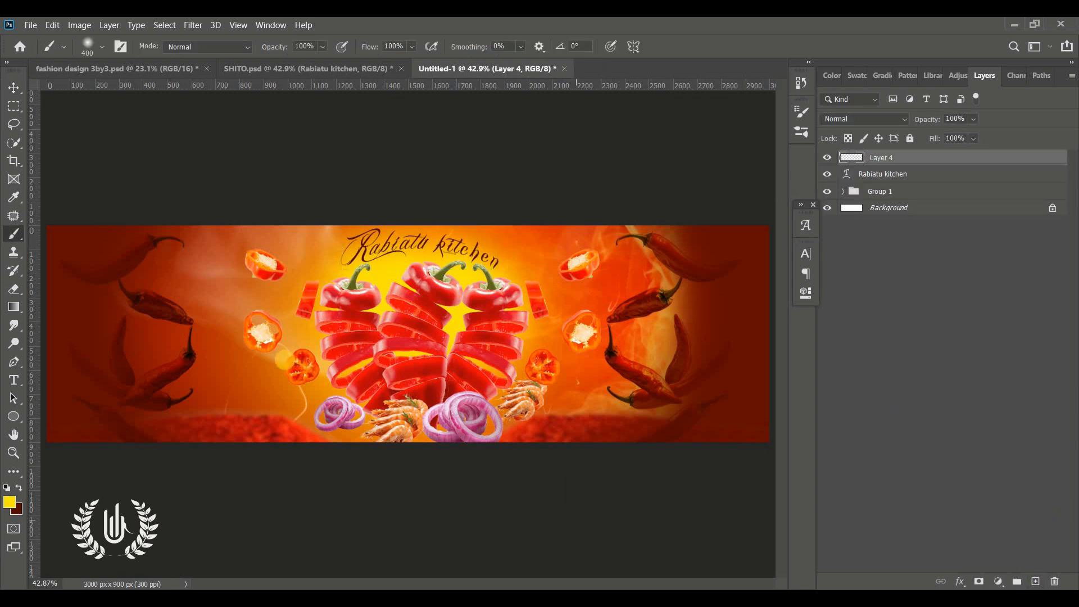
pyautogui.click(10, 501)
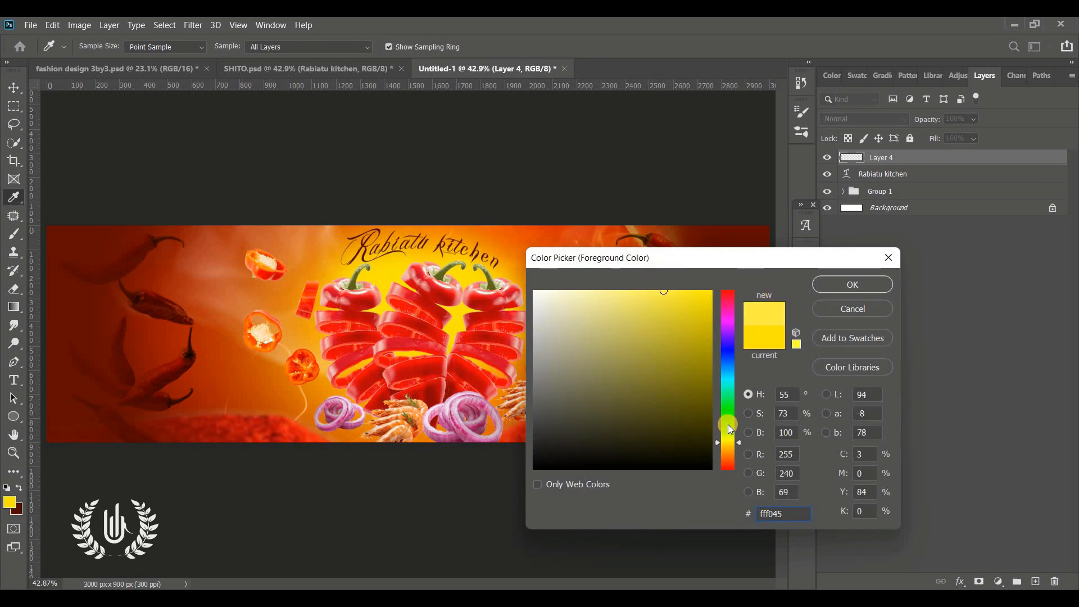
pyautogui.moveTo(682, 279)
pyautogui.mouseDown()
pyautogui.moveTo(658, 280)
pyautogui.moveTo(670, 277)
pyautogui.mouseUp()
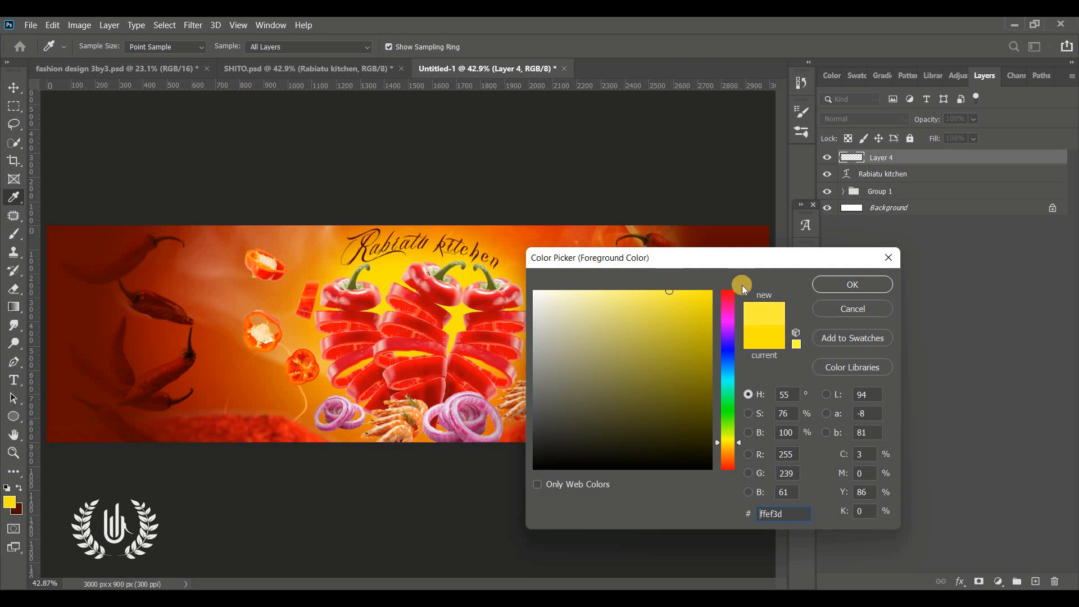
pyautogui.click(865, 284)
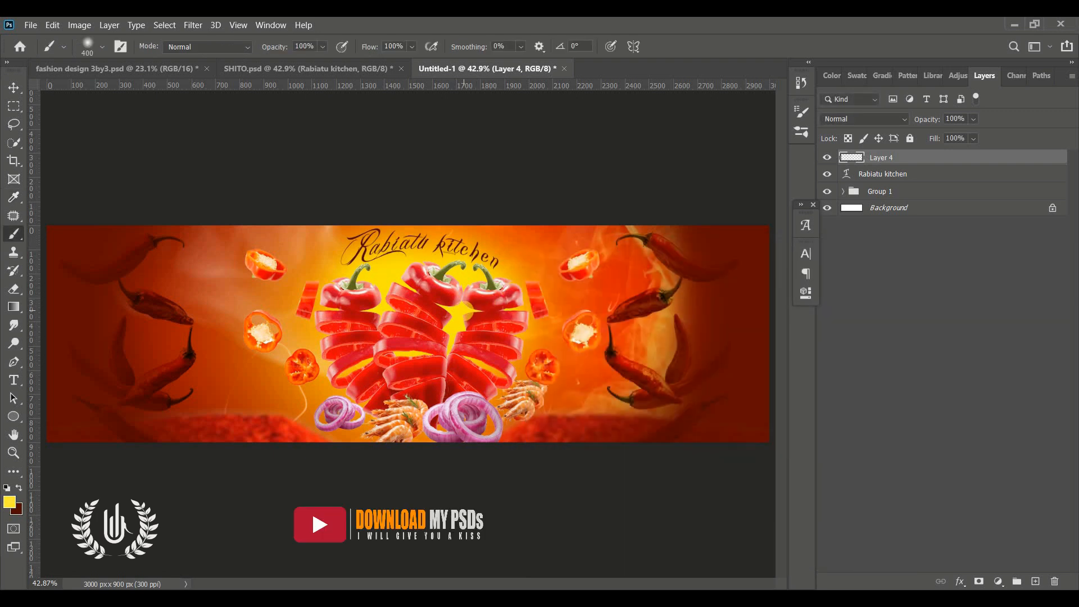
# - Dab 300 px soft yellow glows on both gaps between the peppers and blend Layer 4 as Linear Dodge (Add)
pyautogui.click(461, 314)
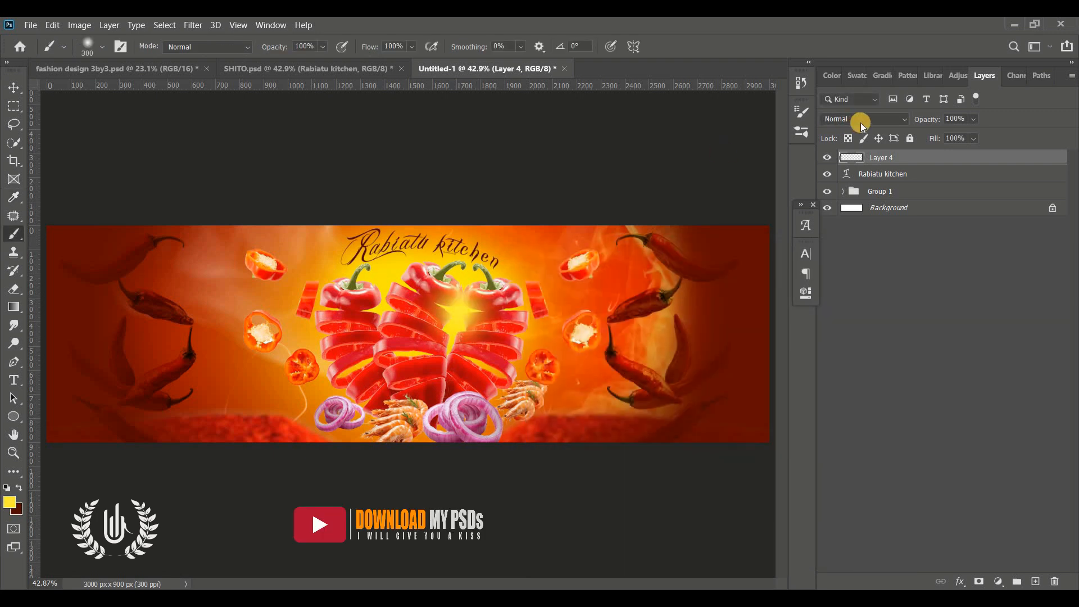
pyautogui.click(380, 306)
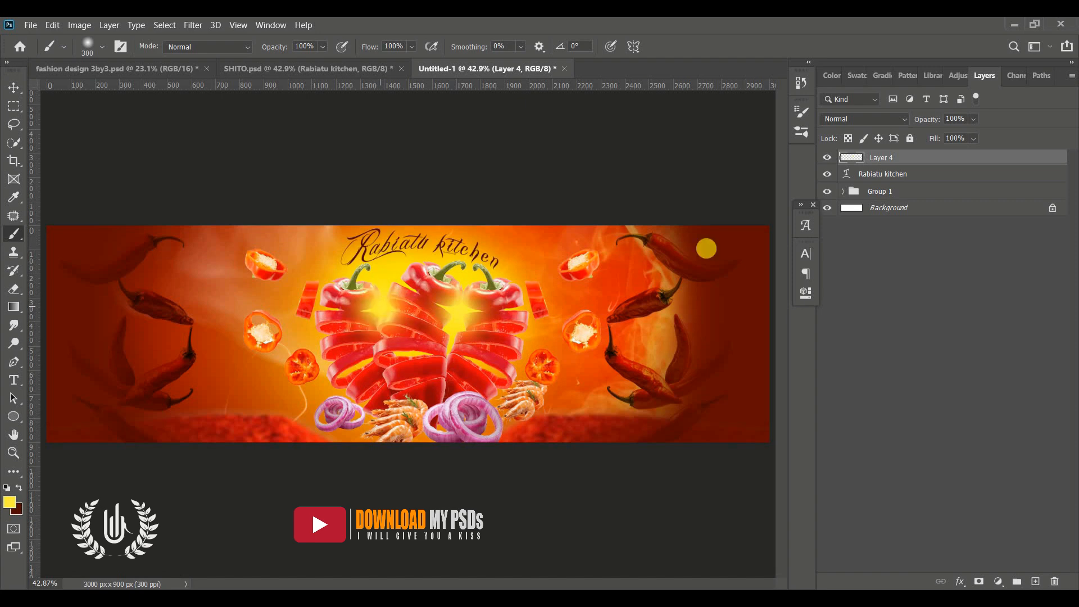
pyautogui.click(890, 120)
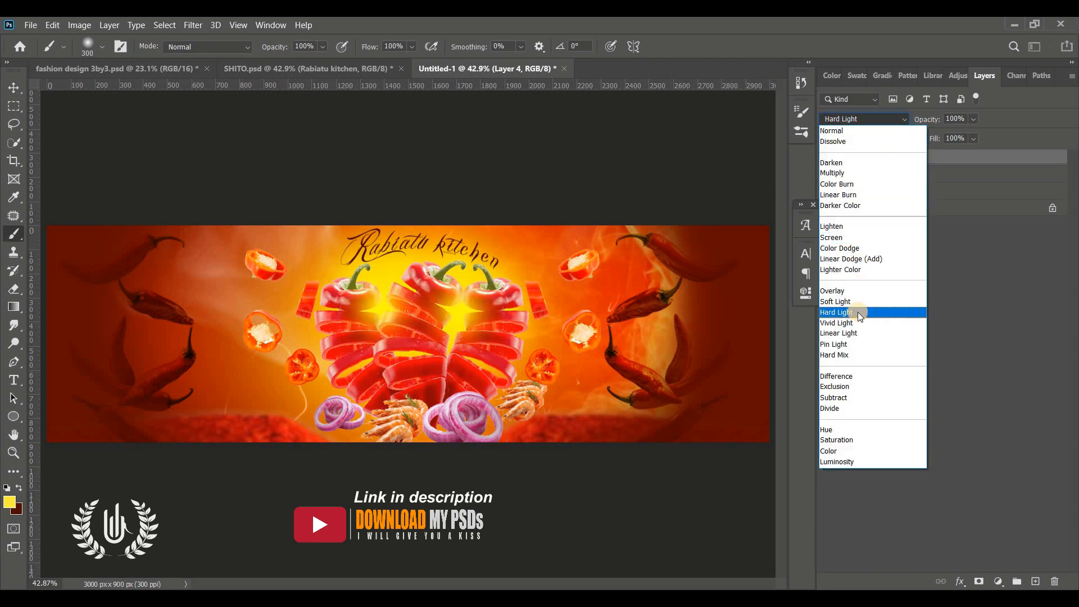
pyautogui.click(850, 259)
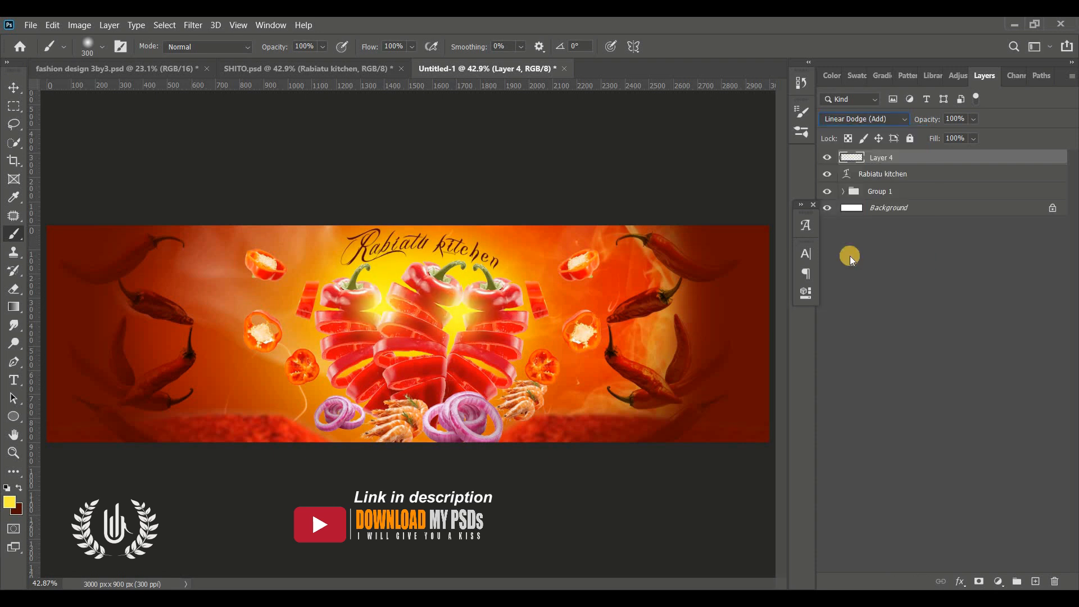
# - Create another new layer on top and set the brush's foreground colour to a paler yellow, #fcef61
pyautogui.click(1043, 583)
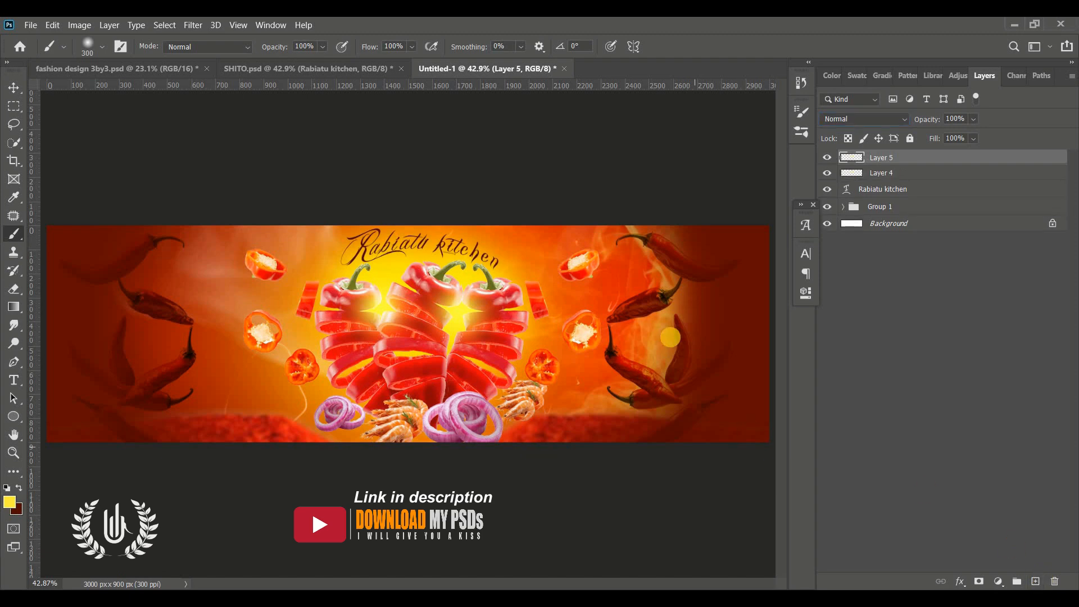
pyautogui.click(10, 501)
pyautogui.click(640, 290)
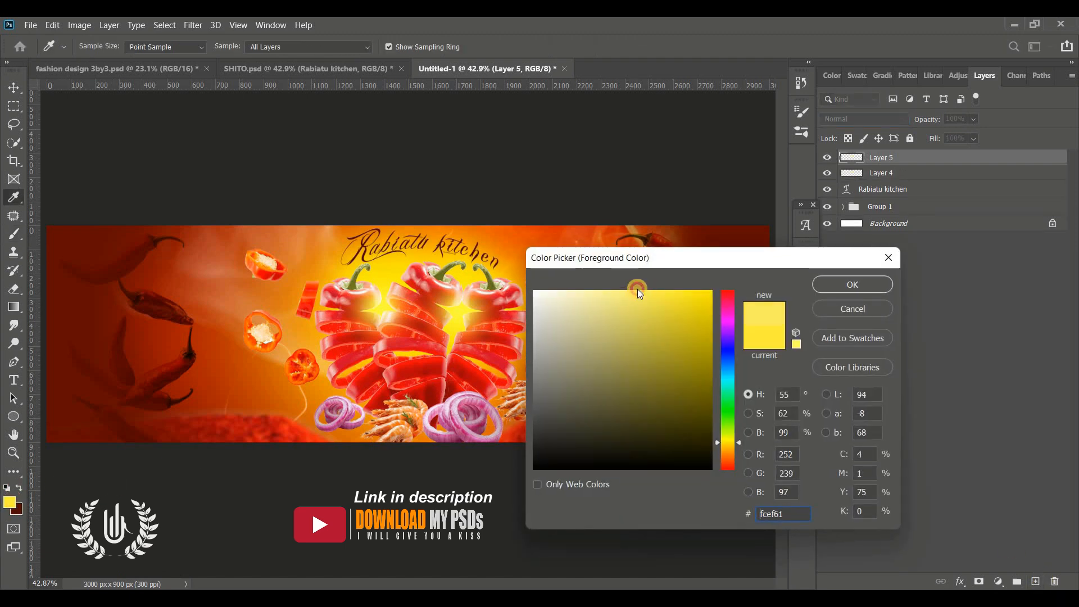
pyautogui.click(849, 287)
pyautogui.press('b')
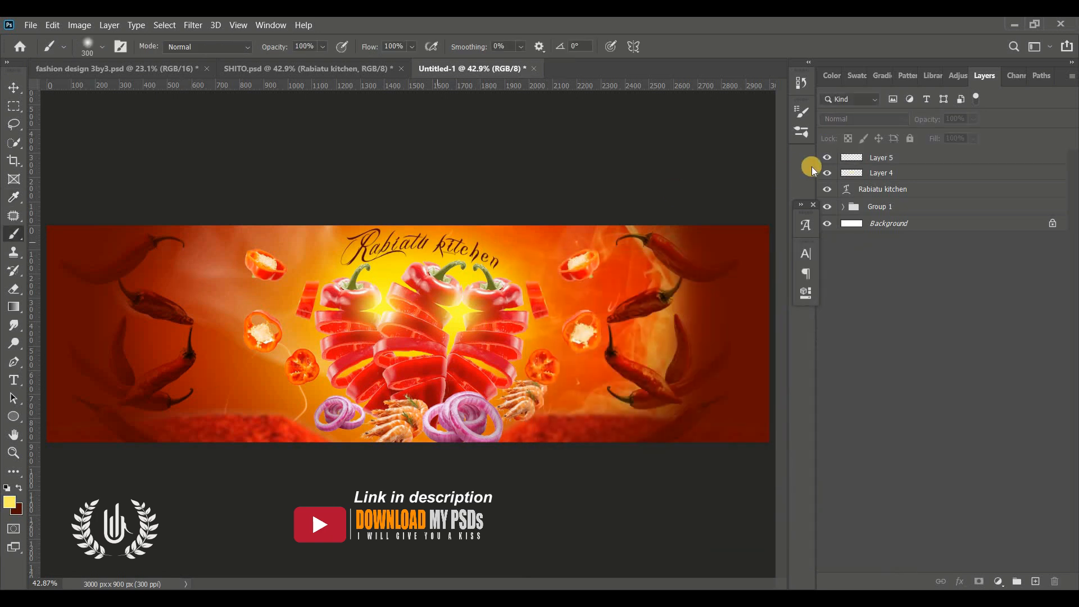
# - Dab larger 600 px soft yellow glows over both gaps between the peppers on Layer 5
pyautogui.click(862, 157)
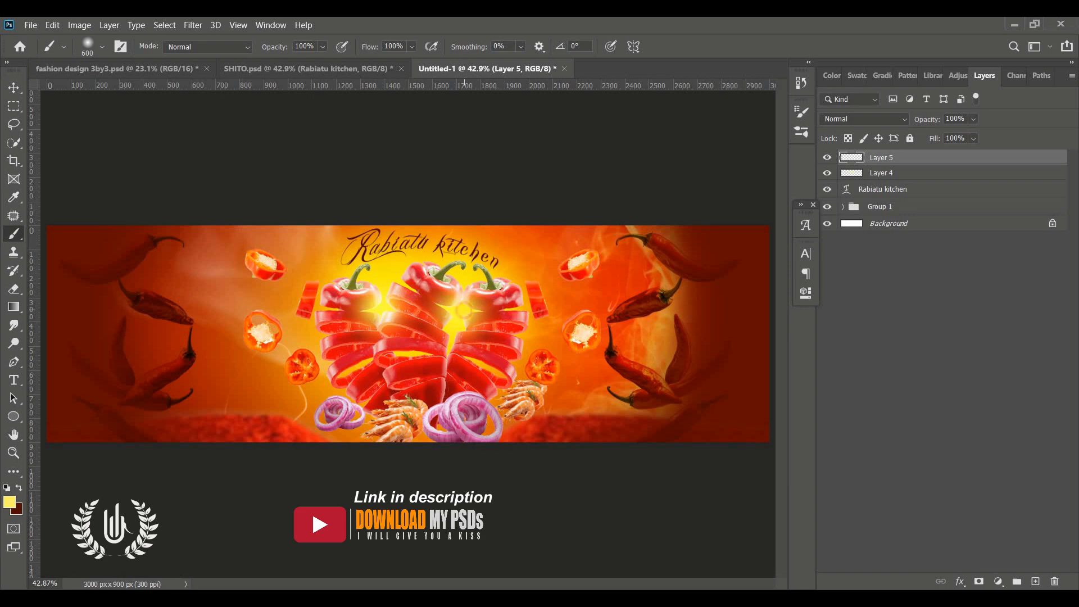
pyautogui.click(464, 310)
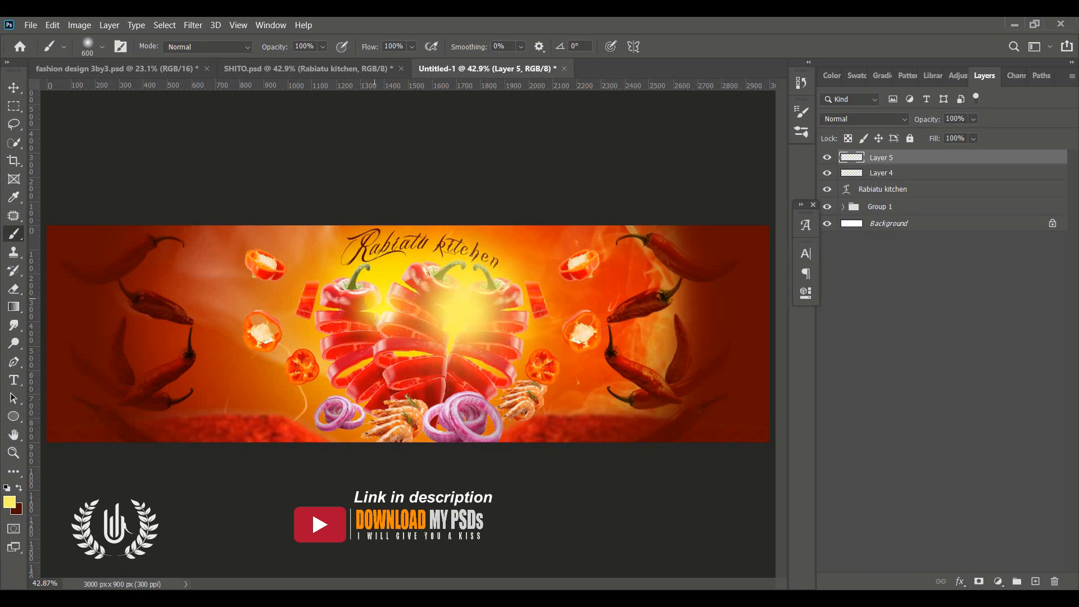
pyautogui.click(383, 306)
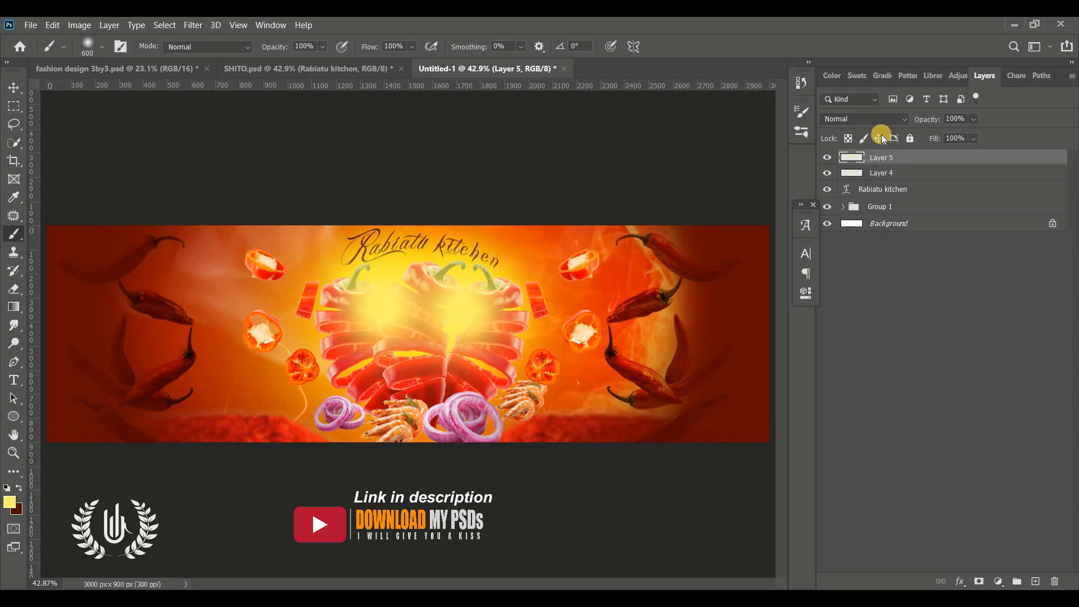
# - Try the Screen blend mode on Layer 5, then undo it together with both 600 px glow dabs
pyautogui.click(875, 123)
pyautogui.click(859, 238)
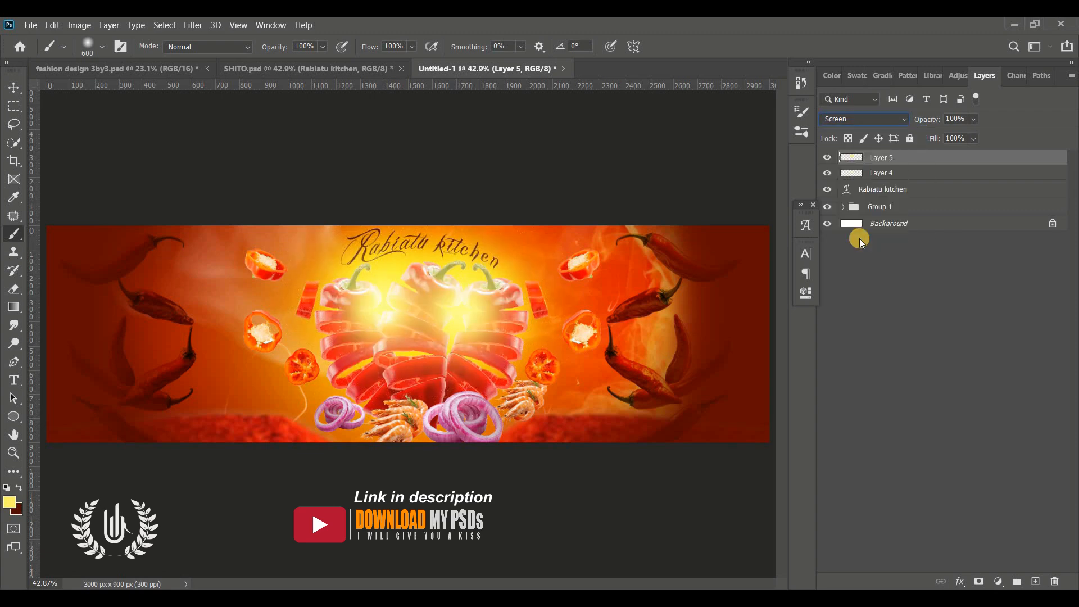
pyautogui.hotkey('ctrl', 'z')
pyautogui.hotkey('ctrl', 'z')
pyautogui.hotkey('ctrl', 'z')
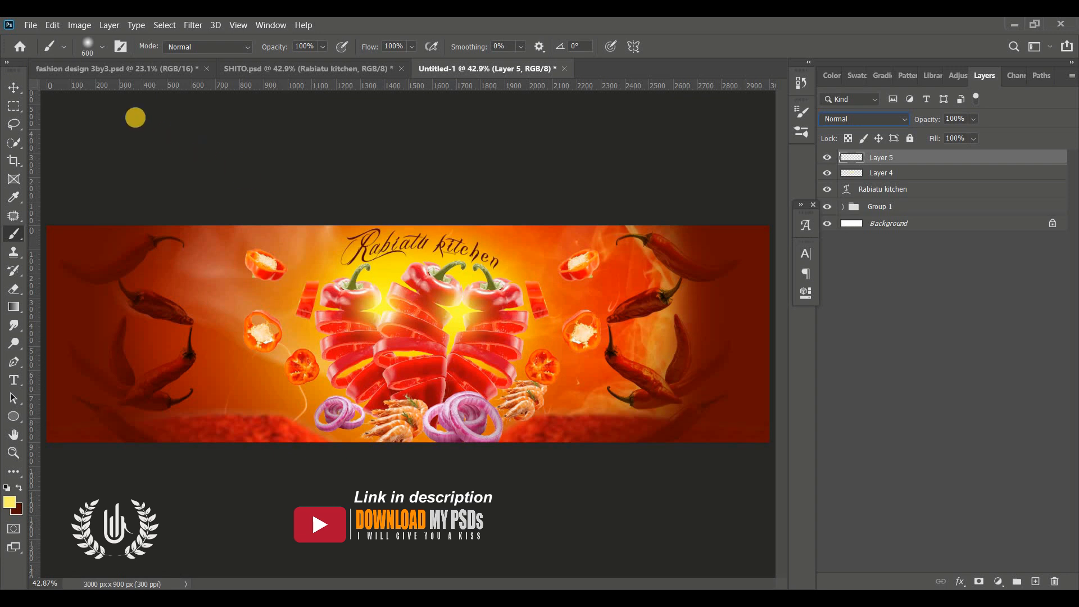
# - Dab 369 px soft yellow glows over both gaps between the peppers on Layer 5 and blend the layer as Screen
pyautogui.click(103, 47)
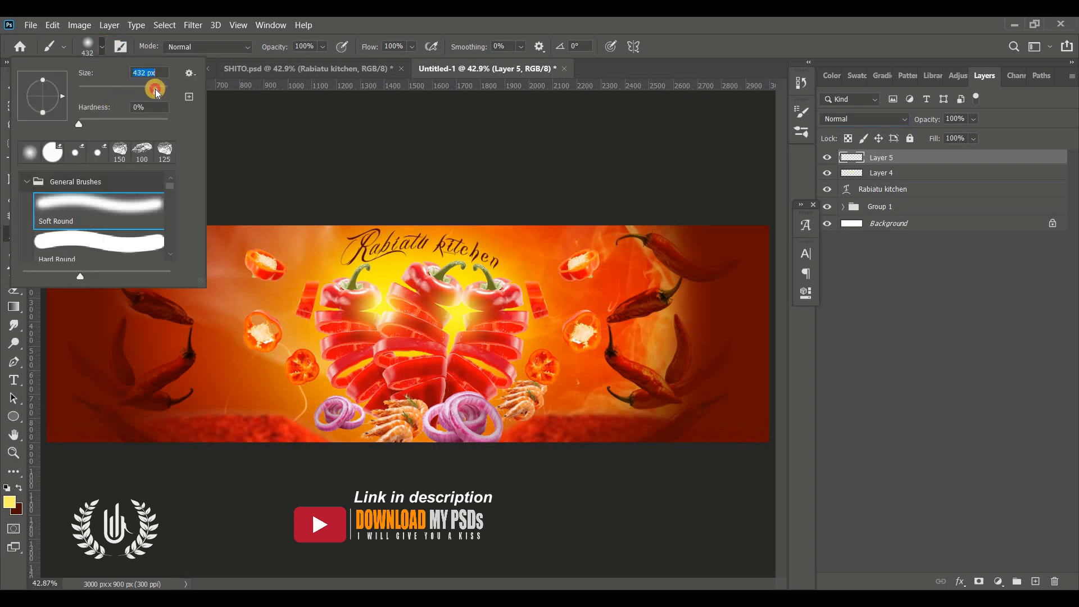
pyautogui.moveTo(156, 93); pyautogui.dragTo(153, 92)
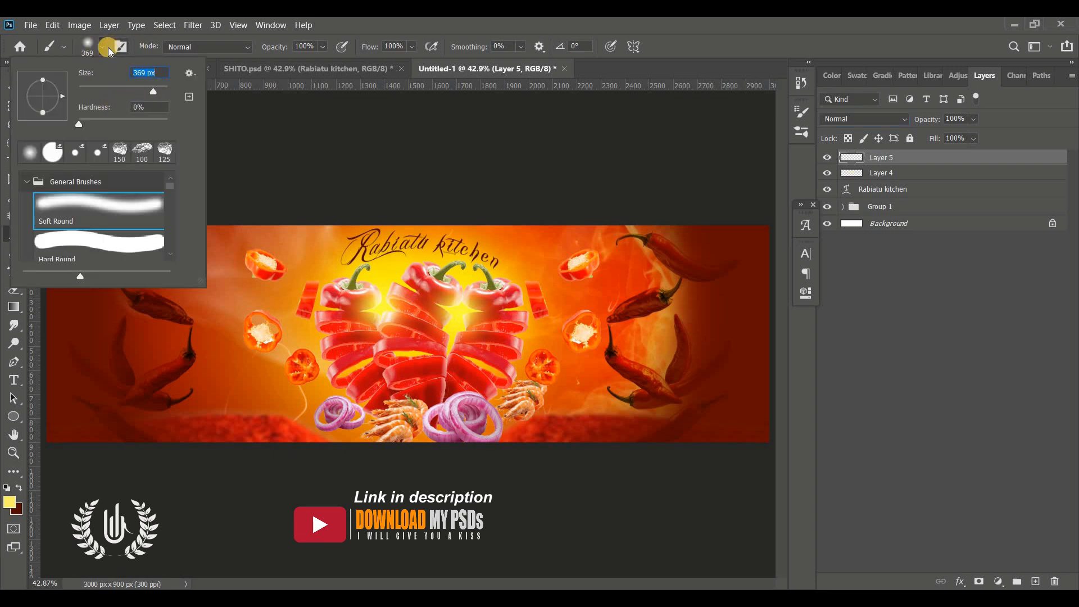
pyautogui.click(311, 194)
pyautogui.click(455, 321)
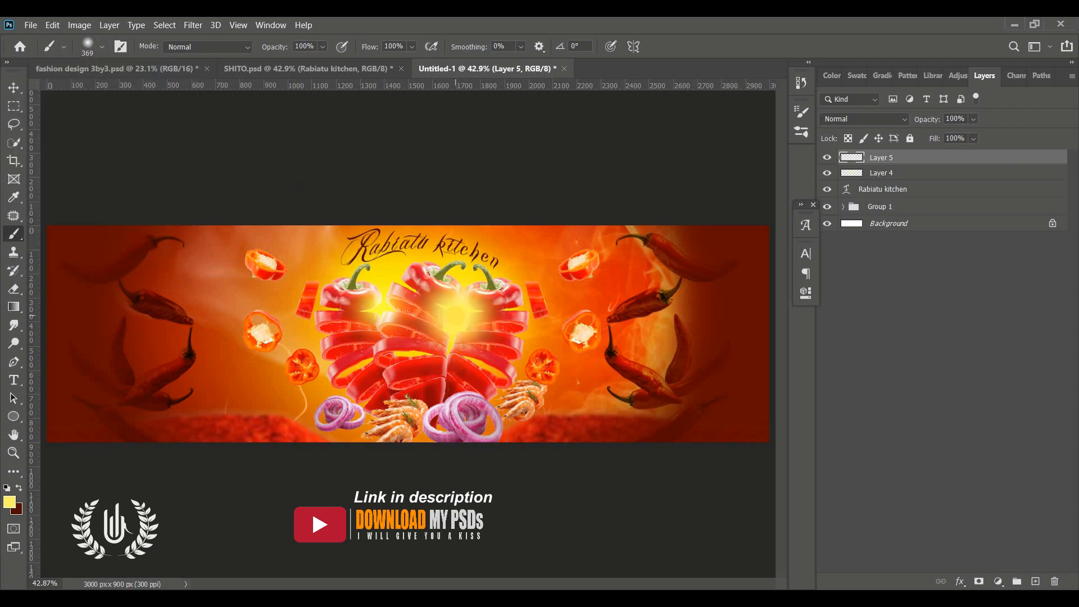
pyautogui.click(382, 314)
pyautogui.click(809, 219)
pyautogui.click(863, 118)
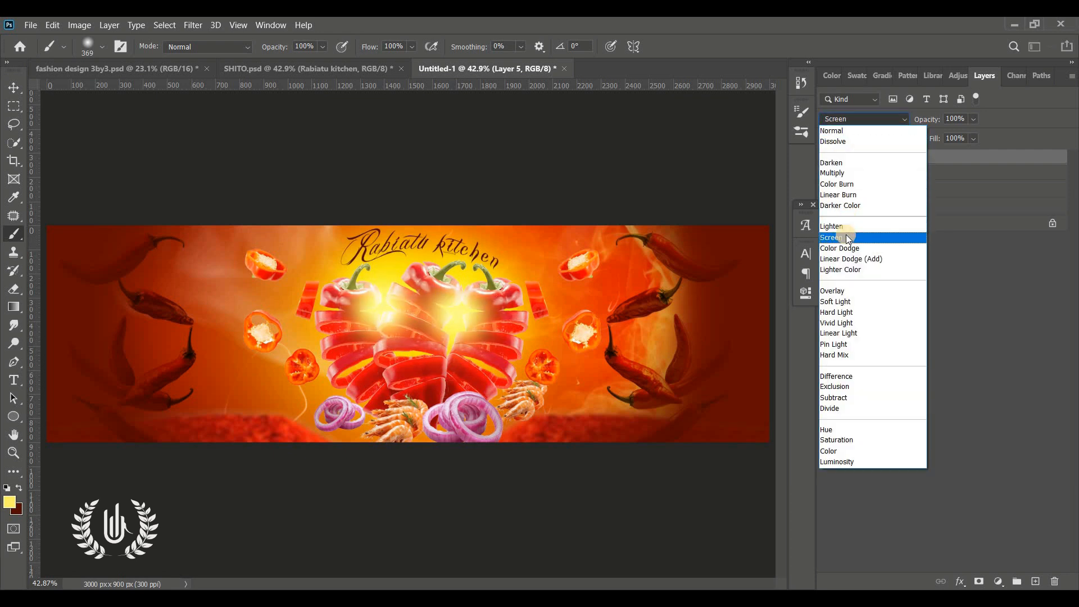
pyautogui.click(848, 237)
# - Set Layer 5's opacity to 75% and dab one more soft yellow glow over the lower part of the left pepper
pyautogui.click(15, 88)
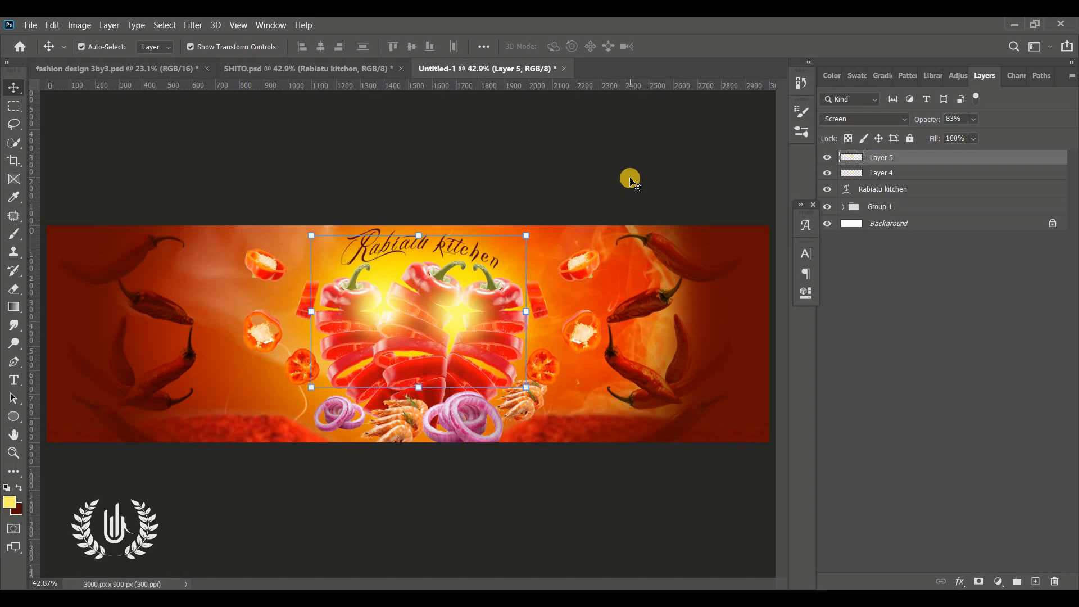
pyautogui.moveTo(913, 121); pyautogui.dragTo(918, 123)
pyautogui.click(14, 235)
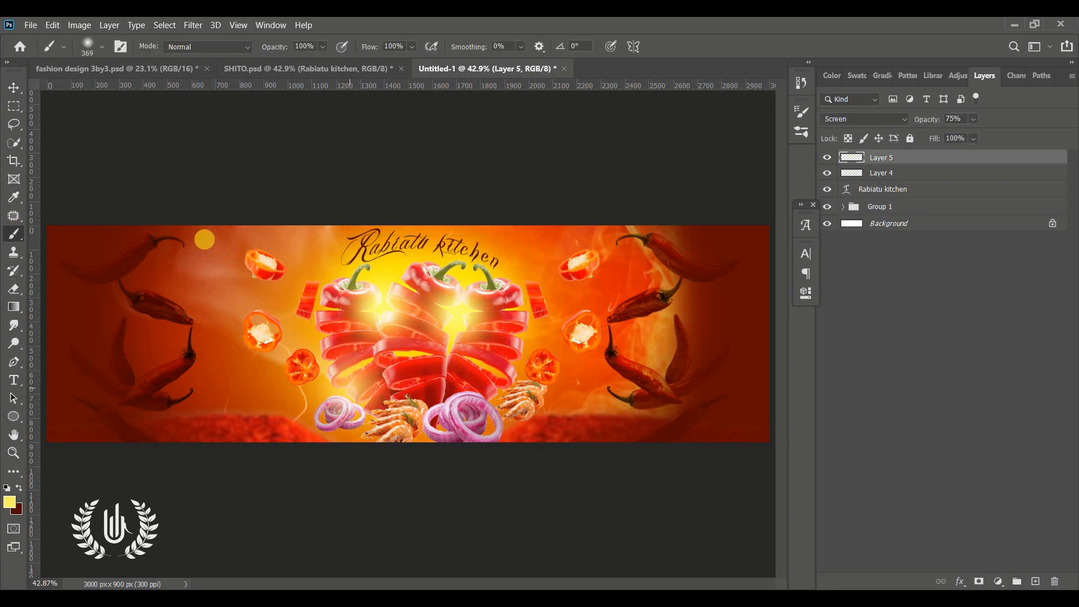
pyautogui.click(14, 90)
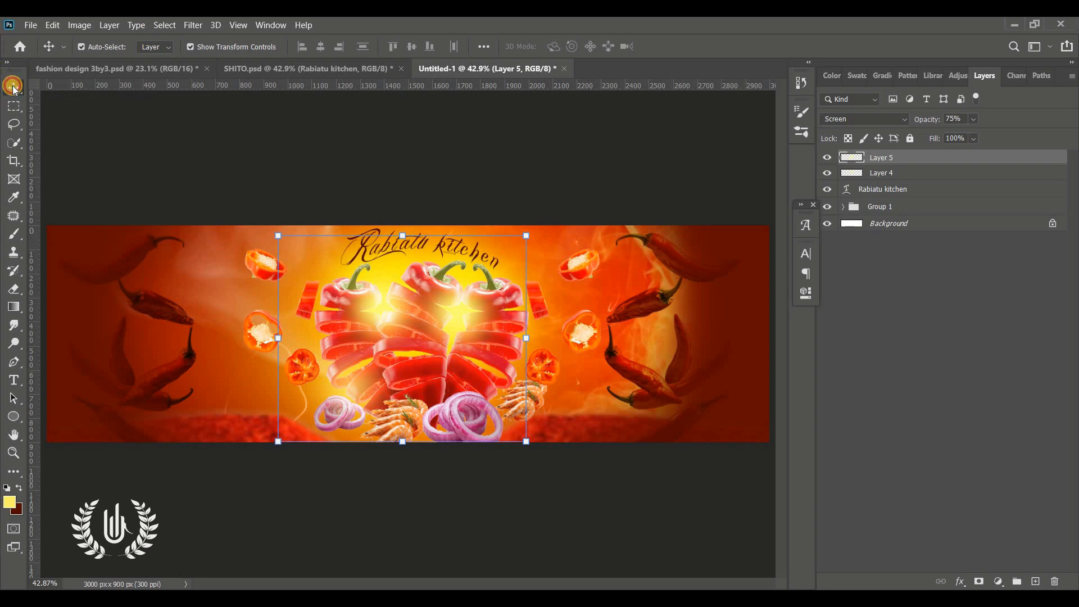
# - Place another ogyaa fire image directly above the existing ogyaa layer inside Group 1
pyautogui.click(843, 206)
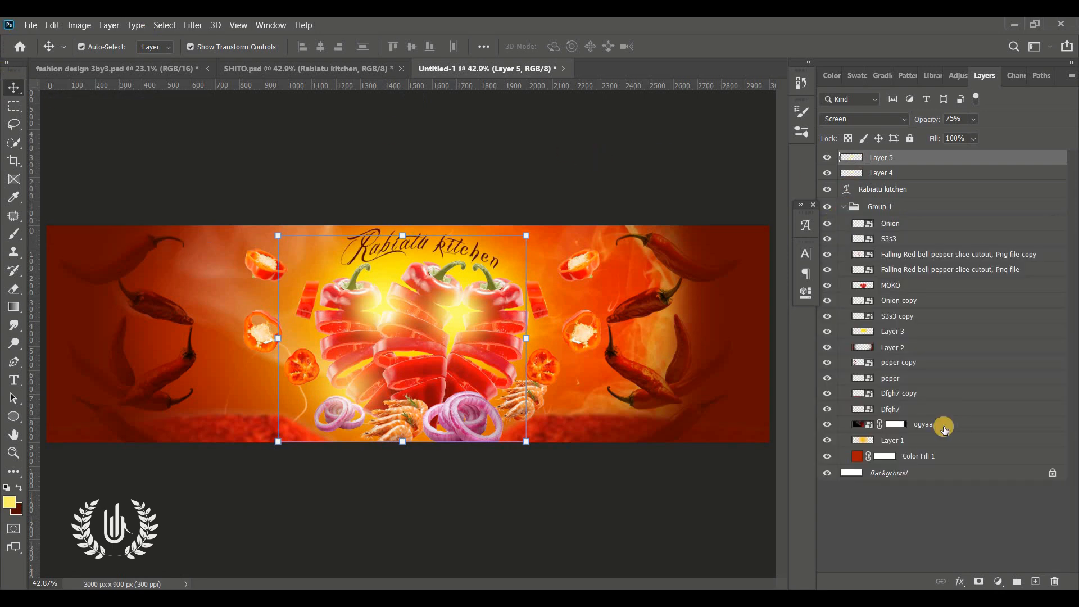
pyautogui.click(945, 428)
pyautogui.click(822, 426)
pyautogui.click(823, 426)
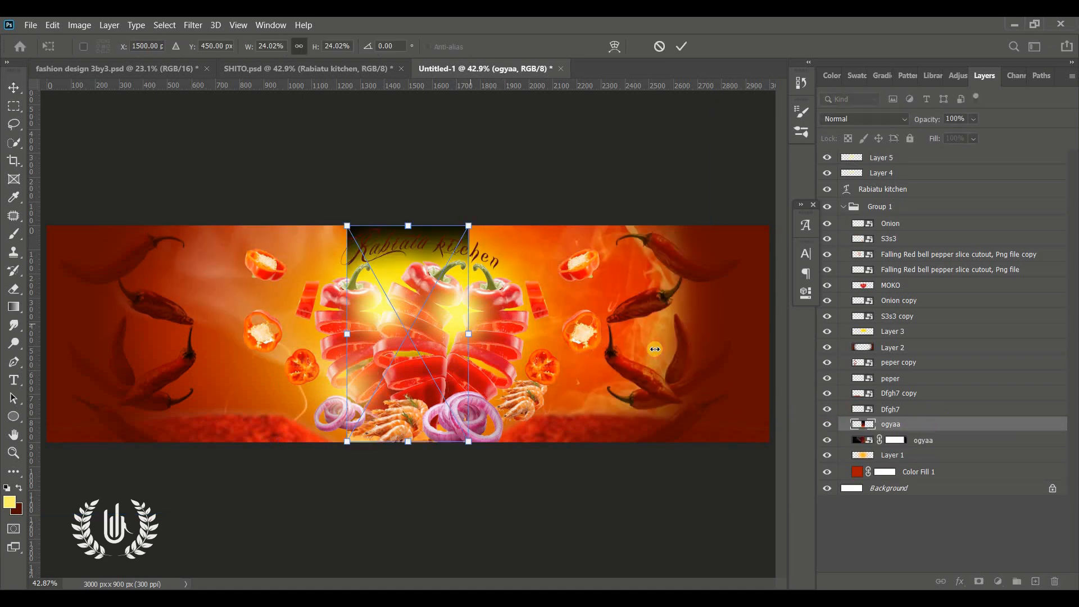
# - Scale the placed fire image to about 72%, rotate it about -2.24° and position its flames behind the central peppers
pyautogui.moveTo(655, 349); pyautogui.dragTo(647, 316)
pyautogui.moveTo(521, 340); pyautogui.dragTo(615, 339)
pyautogui.moveTo(470, 328); pyautogui.dragTo(447, 288)
pyautogui.moveTo(630, 376); pyautogui.dragTo(499, 353)
pyautogui.moveTo(423, 341); pyautogui.dragTo(487, 333)
pyautogui.moveTo(632, 407); pyautogui.dragTo(640, 355)
pyautogui.moveTo(481, 353); pyautogui.dragTo(458, 340)
pyautogui.moveTo(601, 361); pyautogui.dragTo(626, 334)
pyautogui.moveTo(557, 343); pyautogui.dragTo(532, 321)
pyautogui.moveTo(588, 424); pyautogui.dragTo(643, 431)
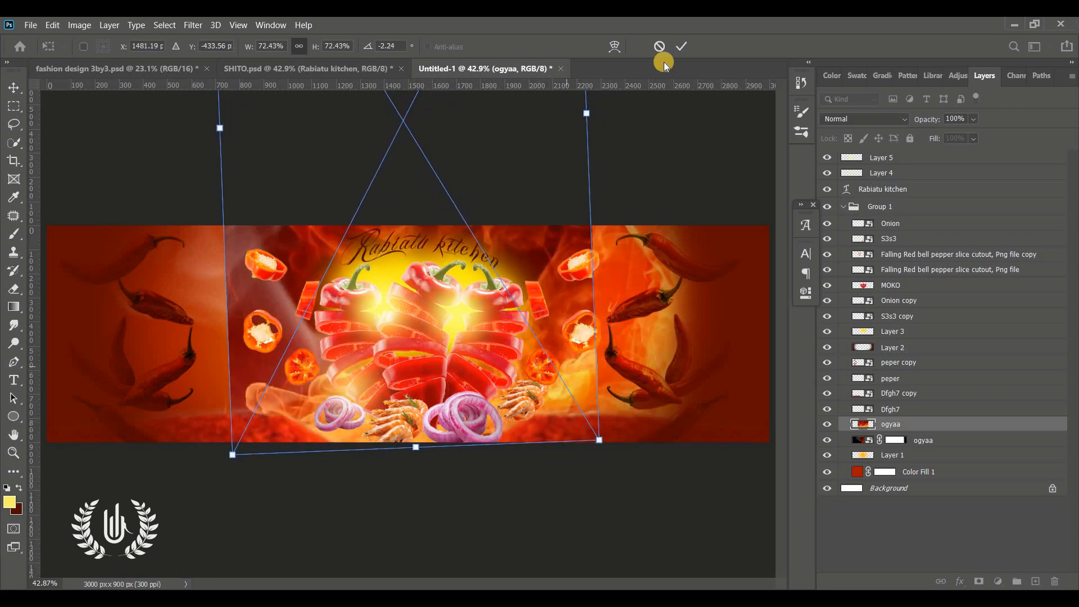
pyautogui.click(677, 50)
# - Blend the new ogyaa fire layer as Lighten
pyautogui.click(878, 120)
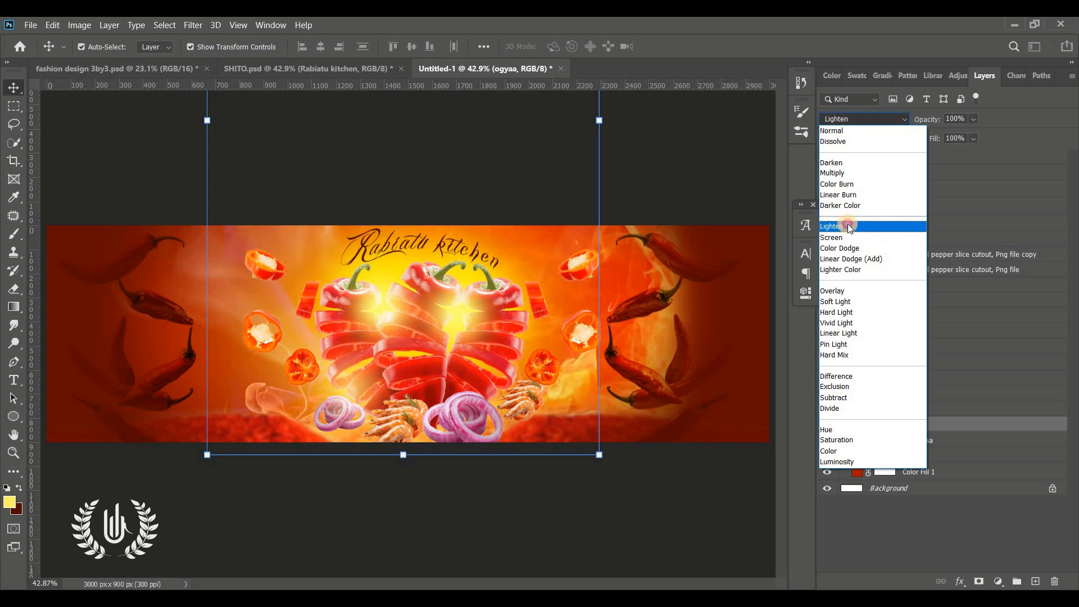
pyautogui.click(849, 226)
pyautogui.click(872, 118)
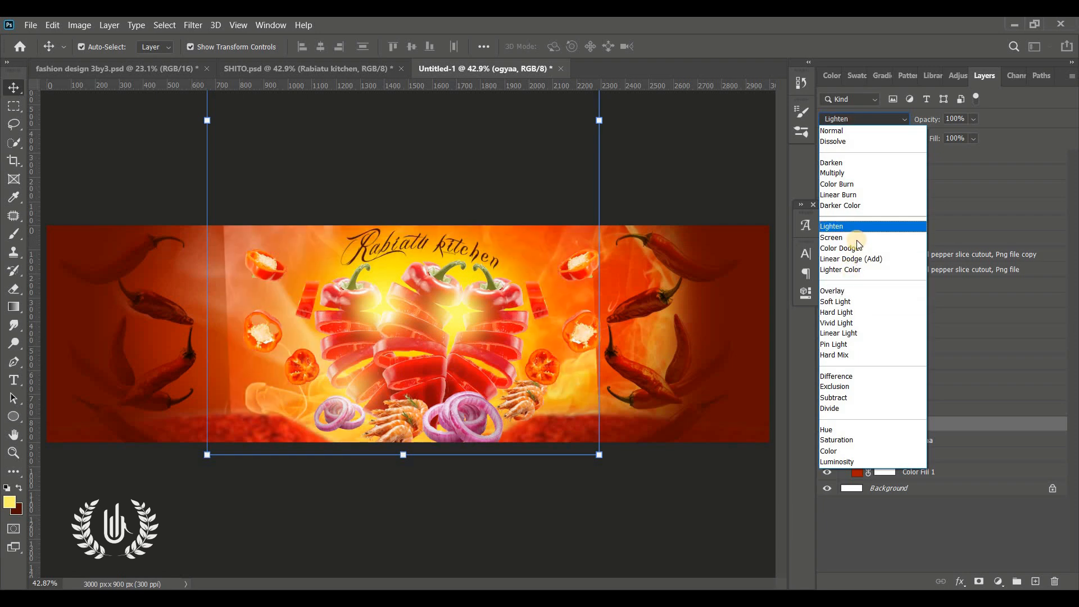
pyautogui.click(856, 226)
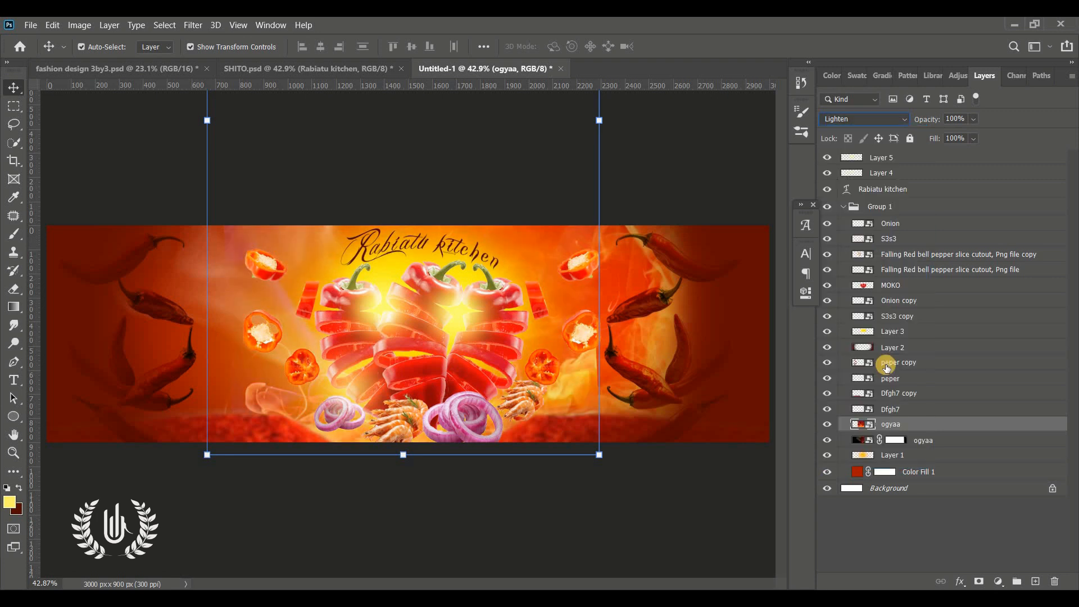
# - Add a layer mask to the new fire layer and paint black with the soft 369 px brush to hide its hard edges
pyautogui.click(981, 577)
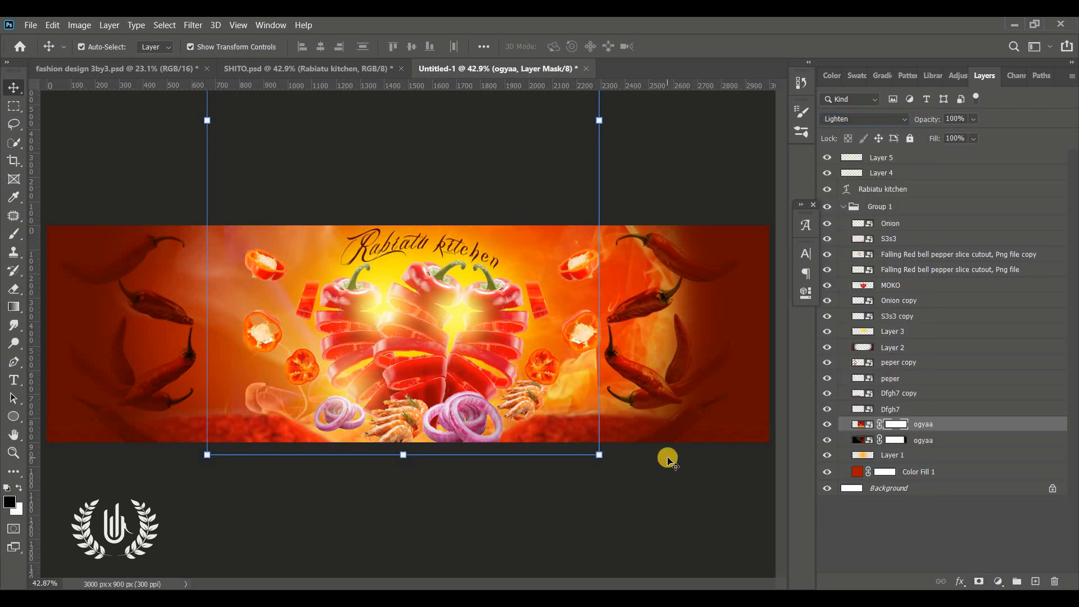
pyautogui.press('d')
pyautogui.press('b')
pyautogui.moveTo(292, 256)
pyautogui.mouseDown()
pyautogui.moveTo(235, 284)
pyautogui.moveTo(209, 270)
pyautogui.moveTo(186, 422)
pyautogui.moveTo(206, 374)
pyautogui.mouseUp()
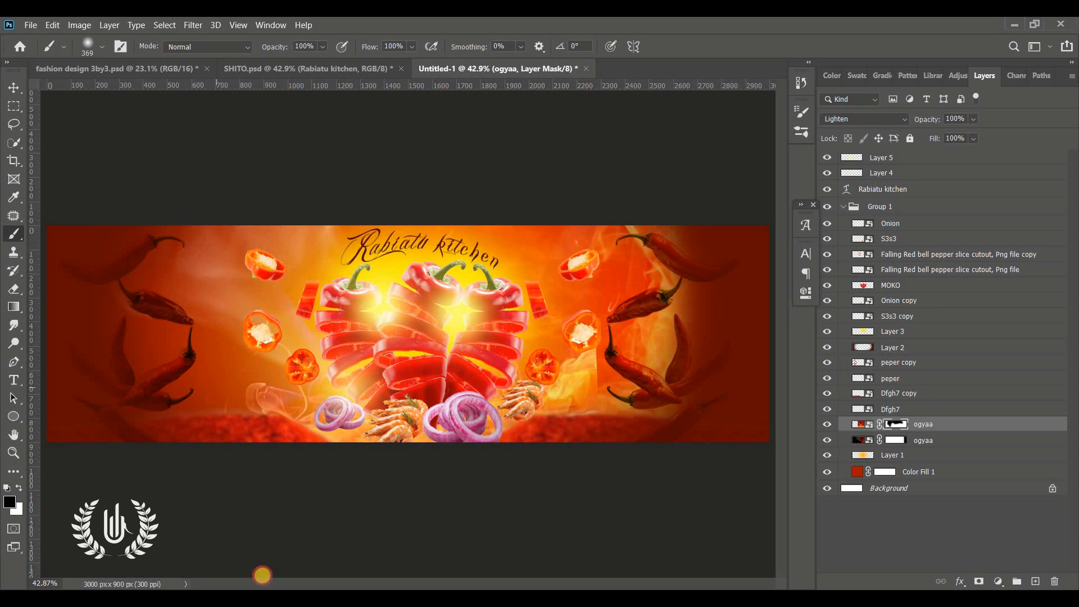
# - Rotate and slightly enlarge the masked fire image, keeping its flames spread behind the peppers and onions
pyautogui.click(14, 87)
pyautogui.moveTo(635, 369); pyautogui.dragTo(637, 416)
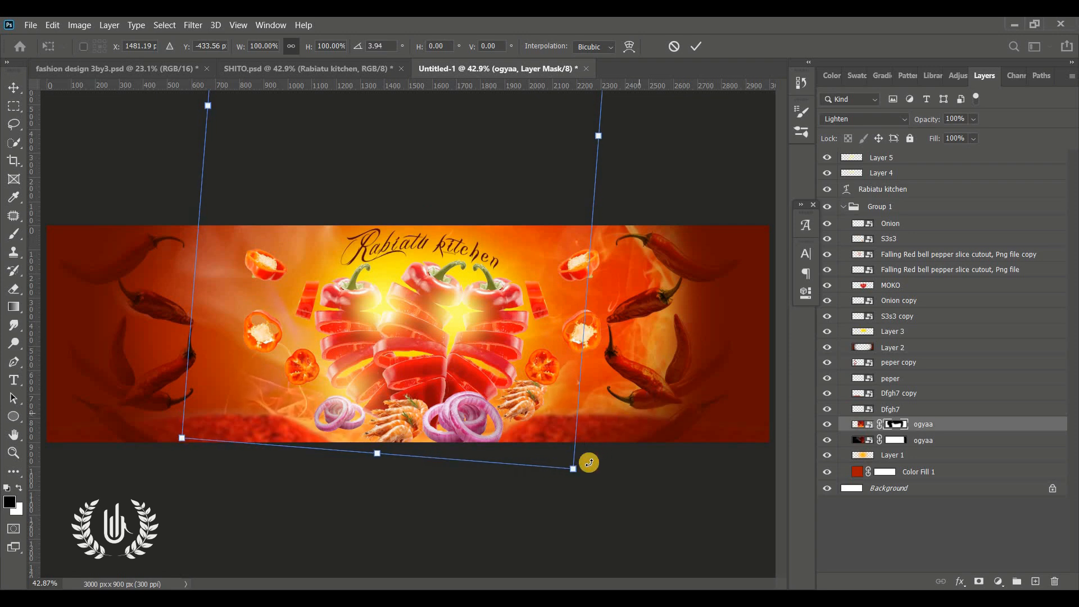
pyautogui.moveTo(575, 467); pyautogui.dragTo(614, 551)
pyautogui.moveTo(512, 465)
pyautogui.mouseDown()
pyautogui.moveTo(495, 428)
pyautogui.moveTo(464, 408)
pyautogui.moveTo(498, 393)
pyautogui.moveTo(511, 404)
pyautogui.mouseUp()
pyautogui.click(696, 47)
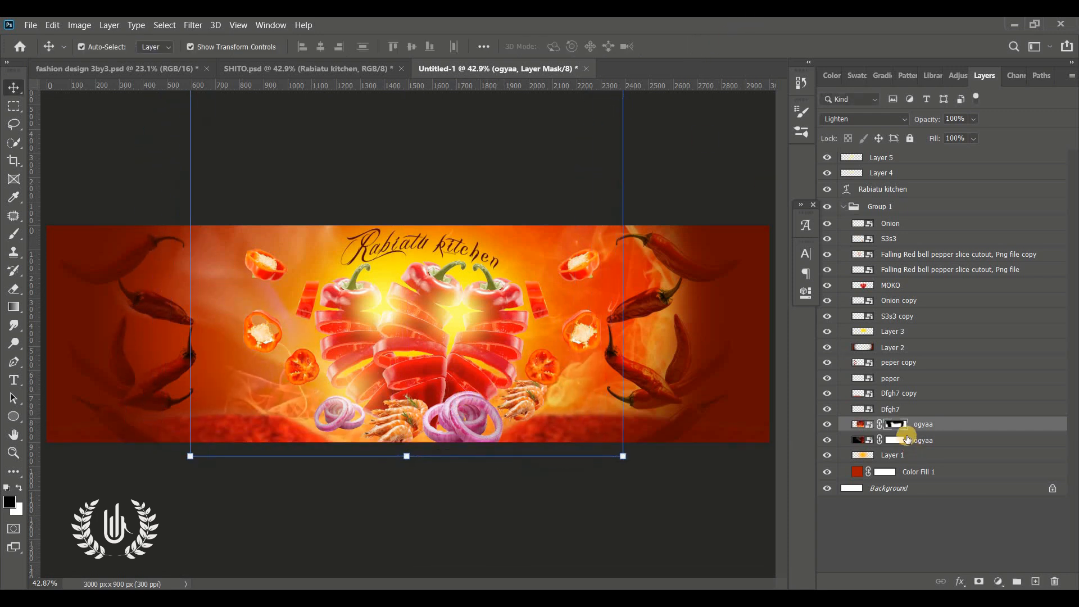
# - Paint more black on the fire layer's mask to soften the flames near the left chillies, and deselect the layer
pyautogui.press('b')
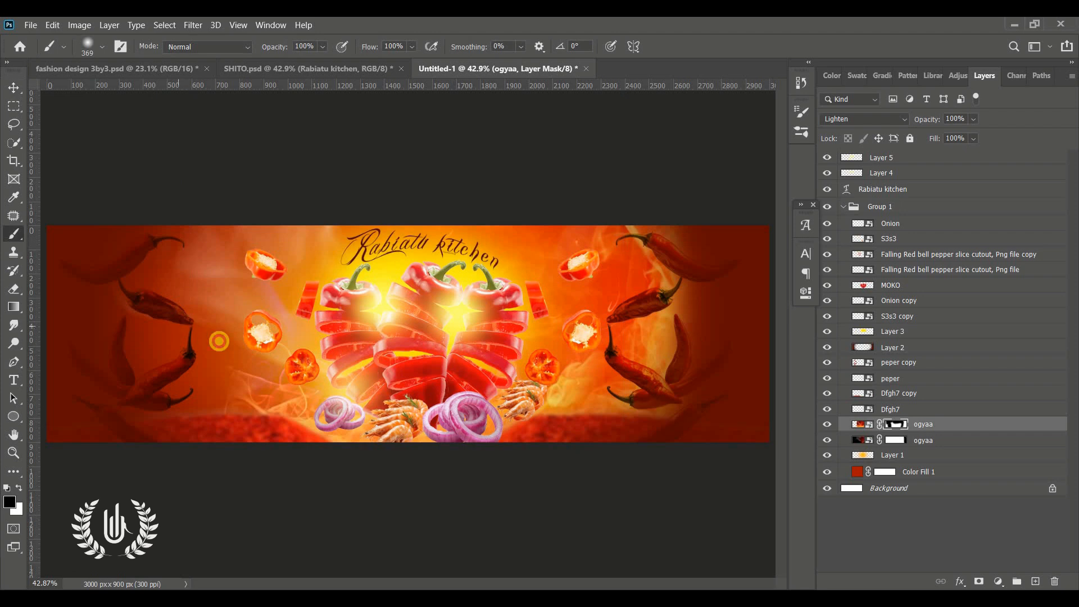
pyautogui.click(17, 94)
pyautogui.click(345, 186)
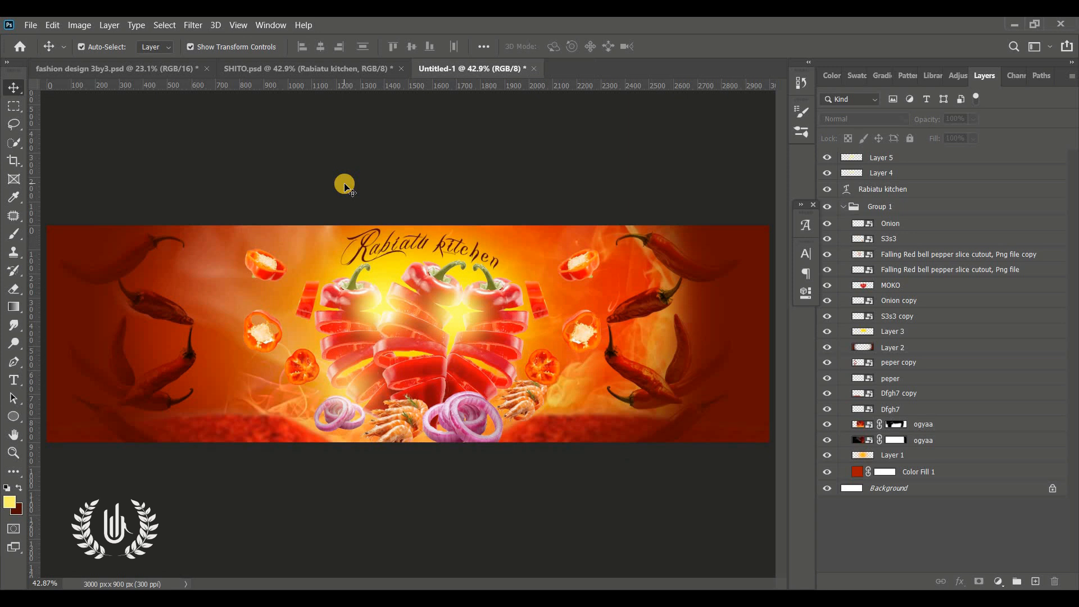
# - Enlarge the arched "Rabiatu kitchen" title to about 122% and centre it above the peppers
pyautogui.click(388, 244)
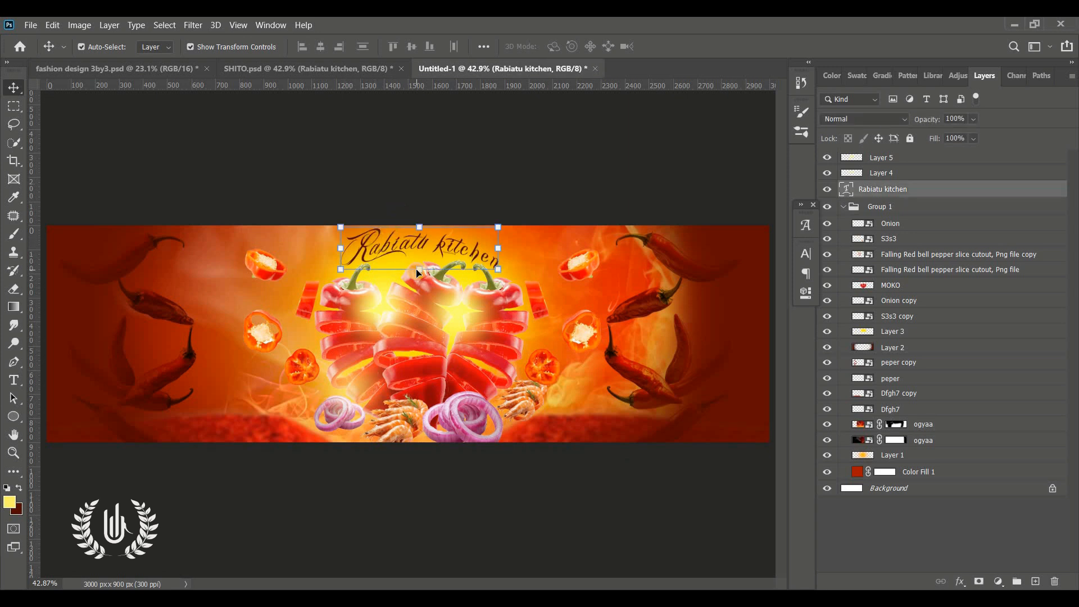
pyautogui.click(417, 269)
pyautogui.moveTo(420, 285); pyautogui.dragTo(421, 301)
pyautogui.moveTo(425, 243); pyautogui.dragTo(432, 236)
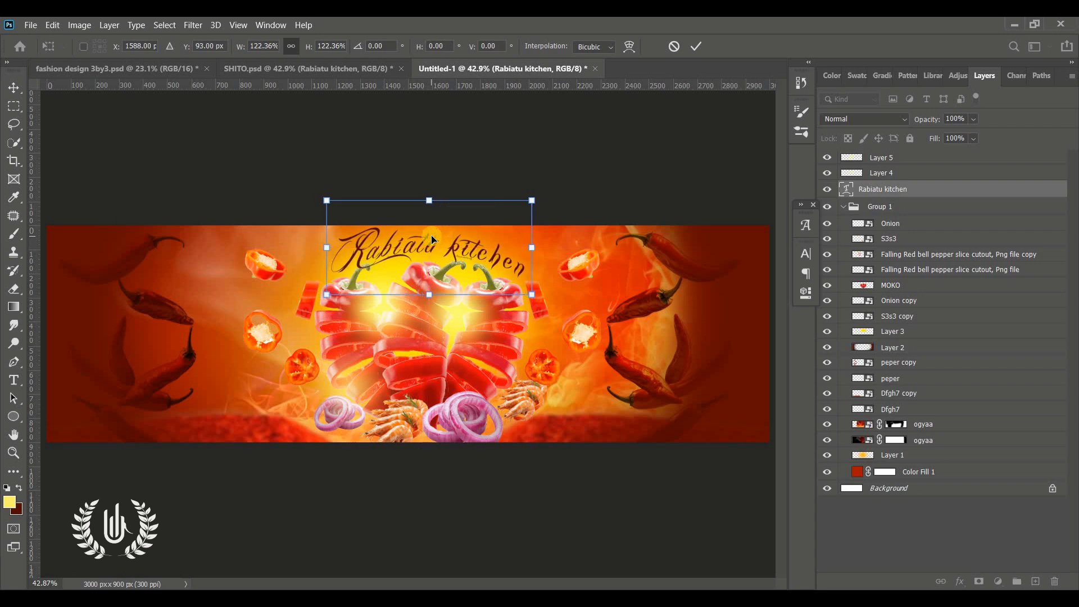
pyautogui.moveTo(496, 283); pyautogui.dragTo(491, 284)
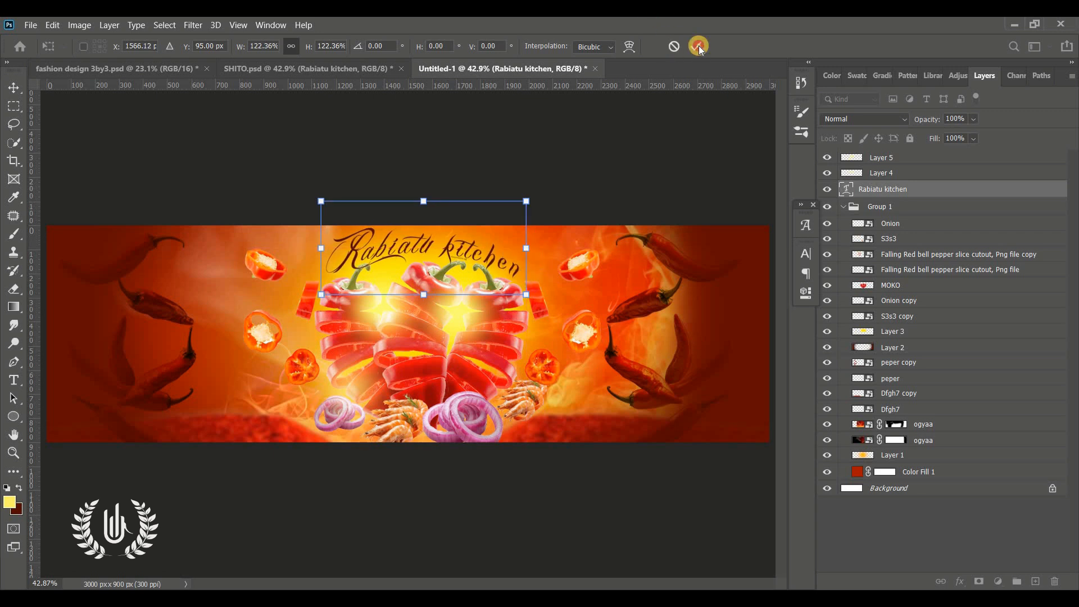
pyautogui.click(699, 46)
# - Scale the MOKO sliced peppers down to about 96% to leave more room below the title
pyautogui.click(827, 285)
pyautogui.click(827, 285)
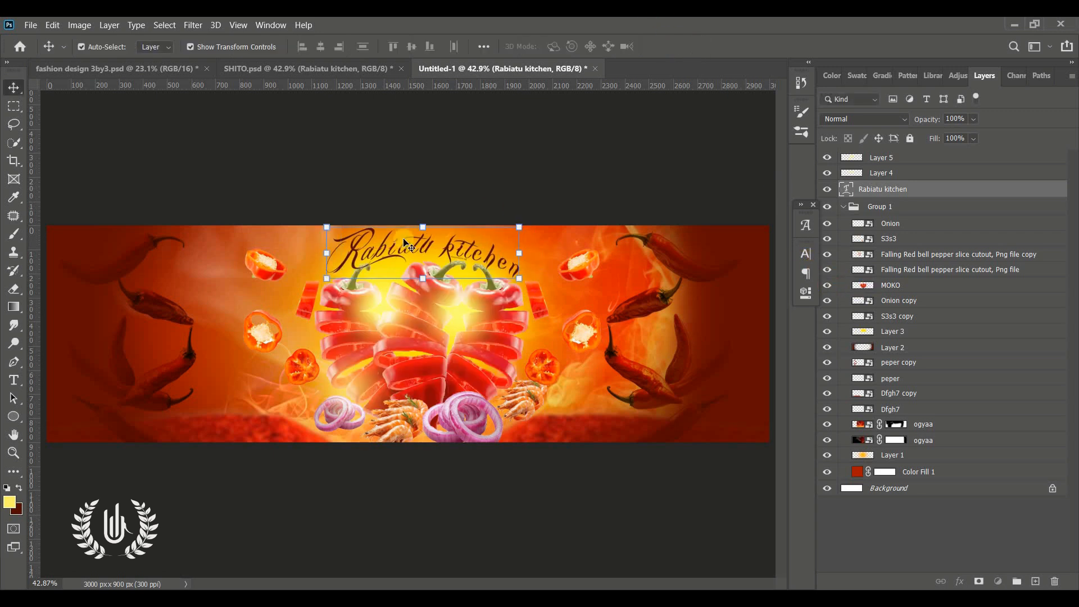
pyautogui.click(411, 263)
pyautogui.moveTo(425, 254); pyautogui.dragTo(424, 261)
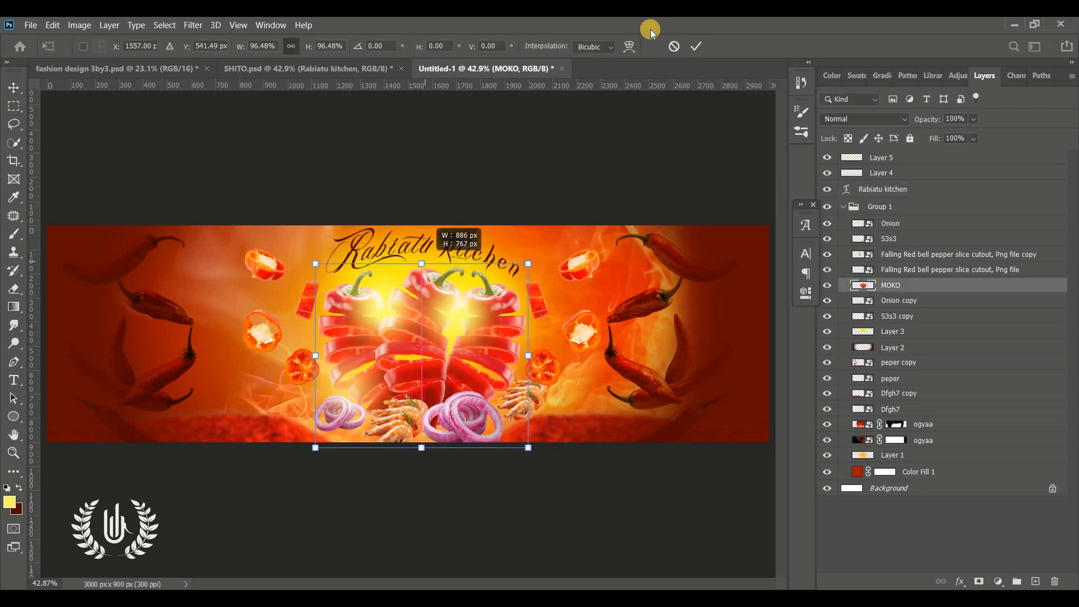
pyautogui.click(694, 43)
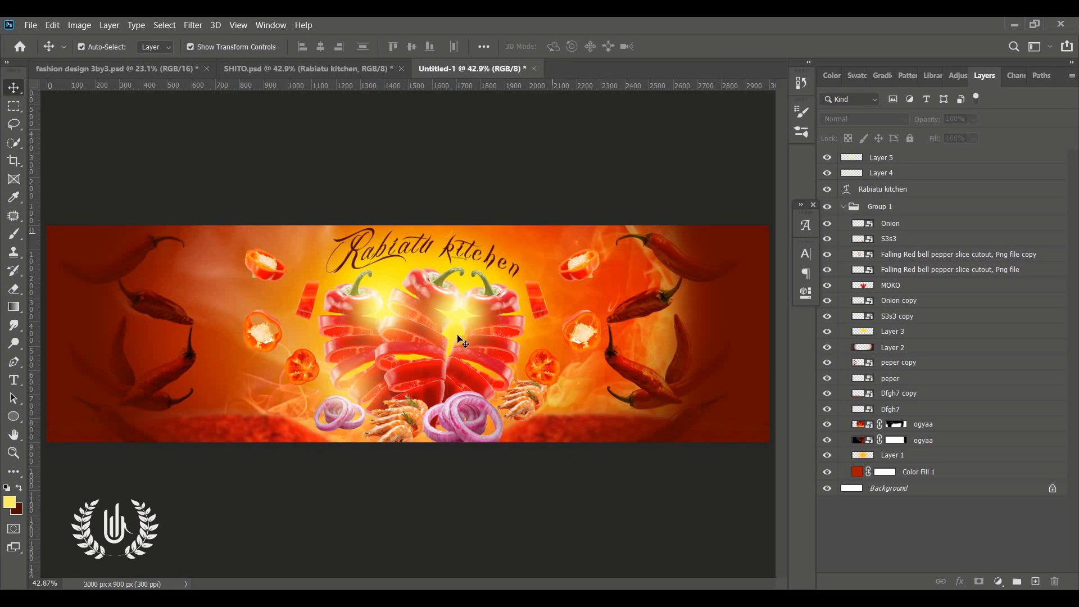
# - Stamp all visible layers into a new layer above Layer 5 and open it in the Camera Raw Filter
pyautogui.click(910, 158)
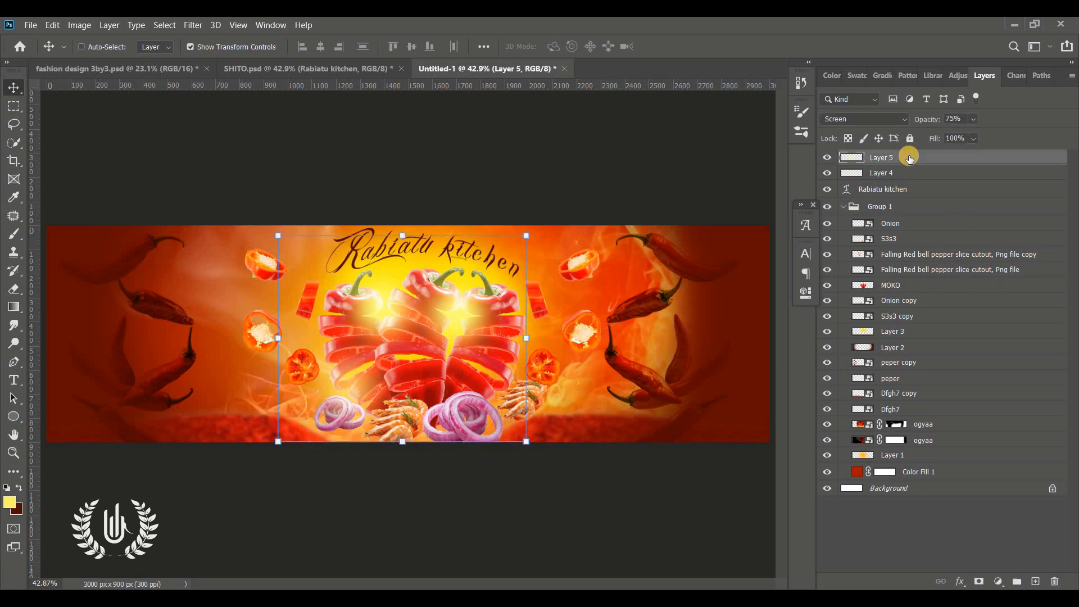
pyautogui.hotkey('ctrl', 'shift', 'alt', 'e')
pyautogui.click(193, 26)
pyautogui.click(236, 102)
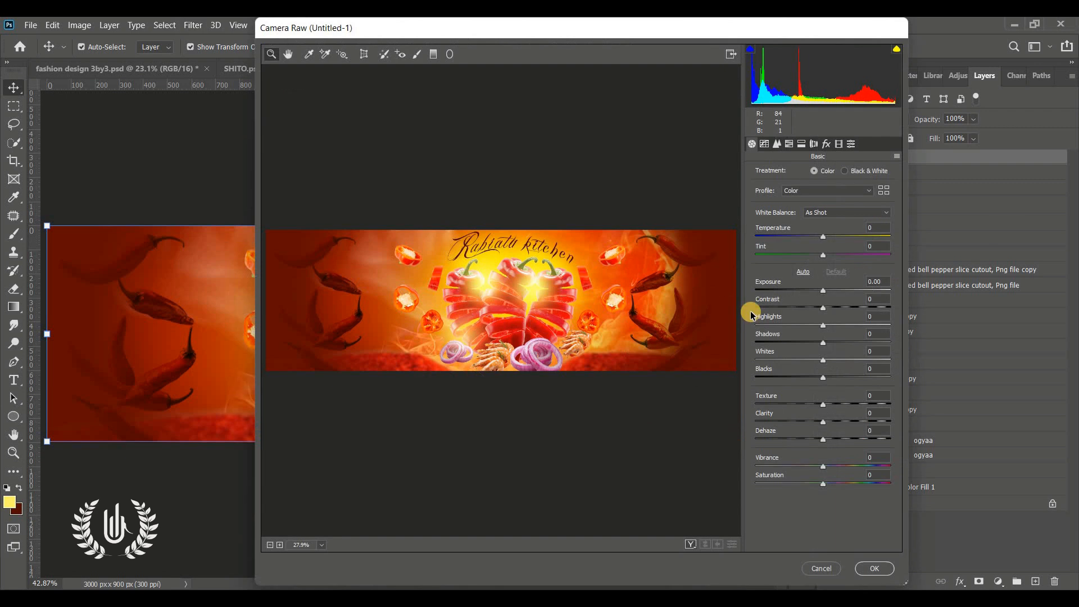
# - Grade the stamped layer with Temperature +19, Tint +36, Contrast +28, Shadows -14, Texture +15, Clarity +18 and Saturation +8
pyautogui.moveTo(823, 236); pyautogui.dragTo(846, 255)
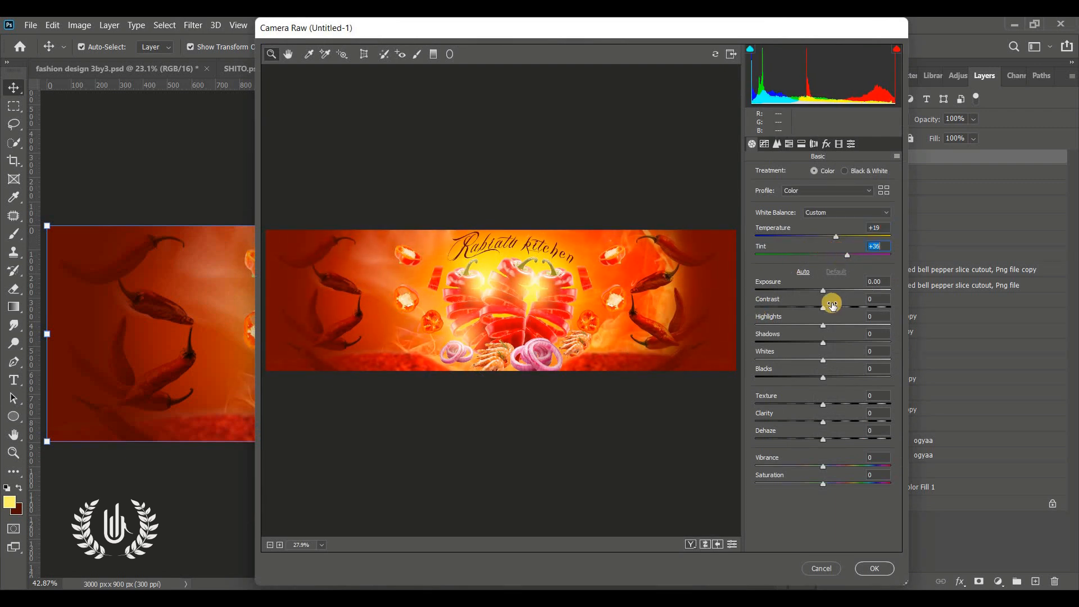
pyautogui.click(841, 307)
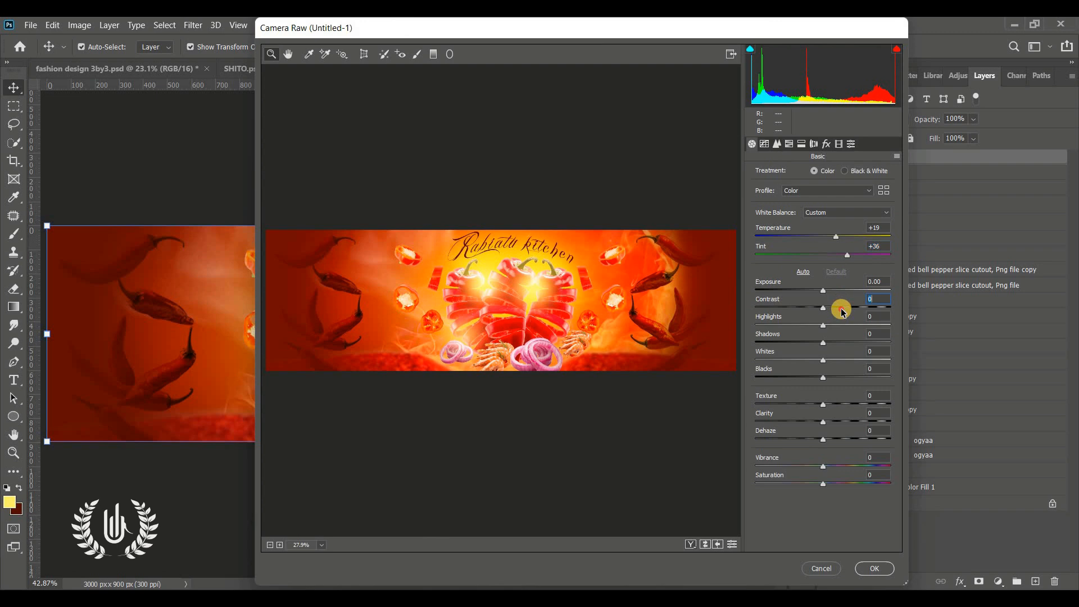
pyautogui.click(814, 343)
pyautogui.click(833, 404)
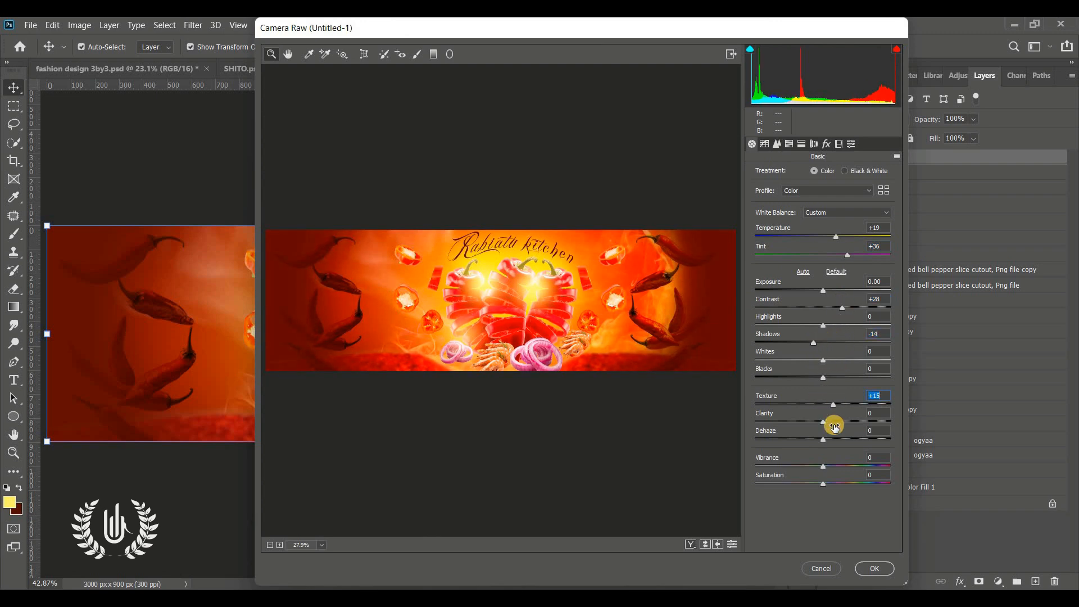
pyautogui.click(835, 421)
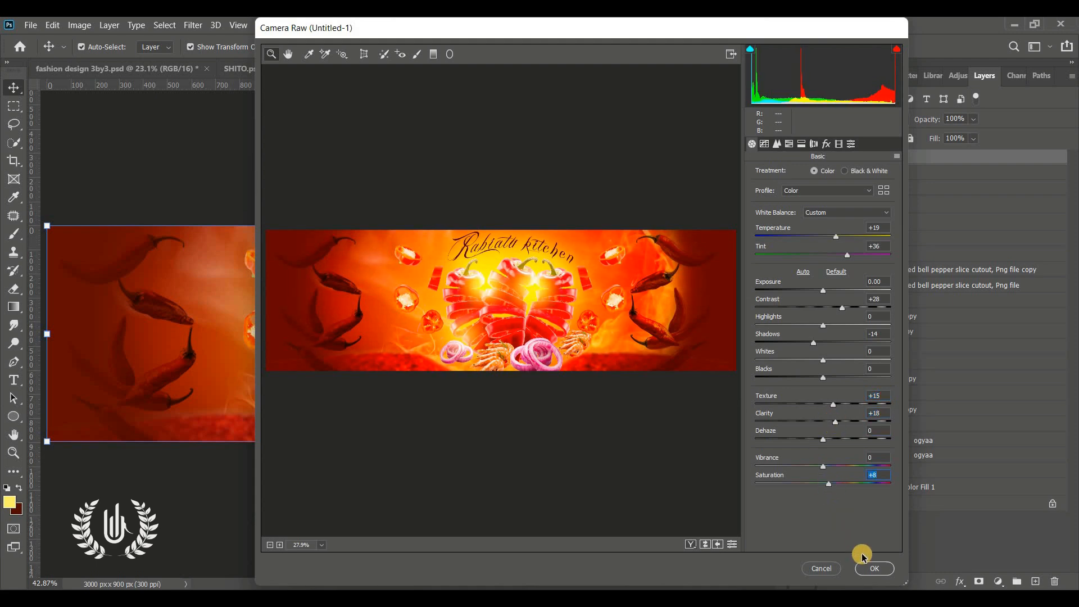
pyautogui.click(872, 568)
pyautogui.click(562, 197)
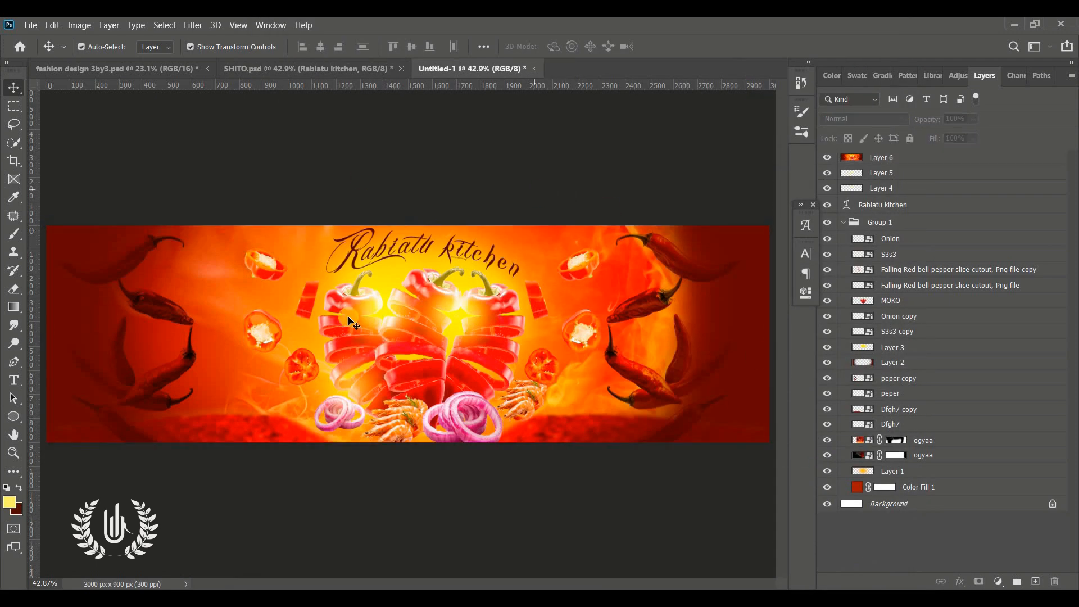
# - Scale the recycle symbol down at the label's lower left, commit it, and give it a white Color Overlay
pyautogui.moveTo(400, 376); pyautogui.dragTo(171, 433)
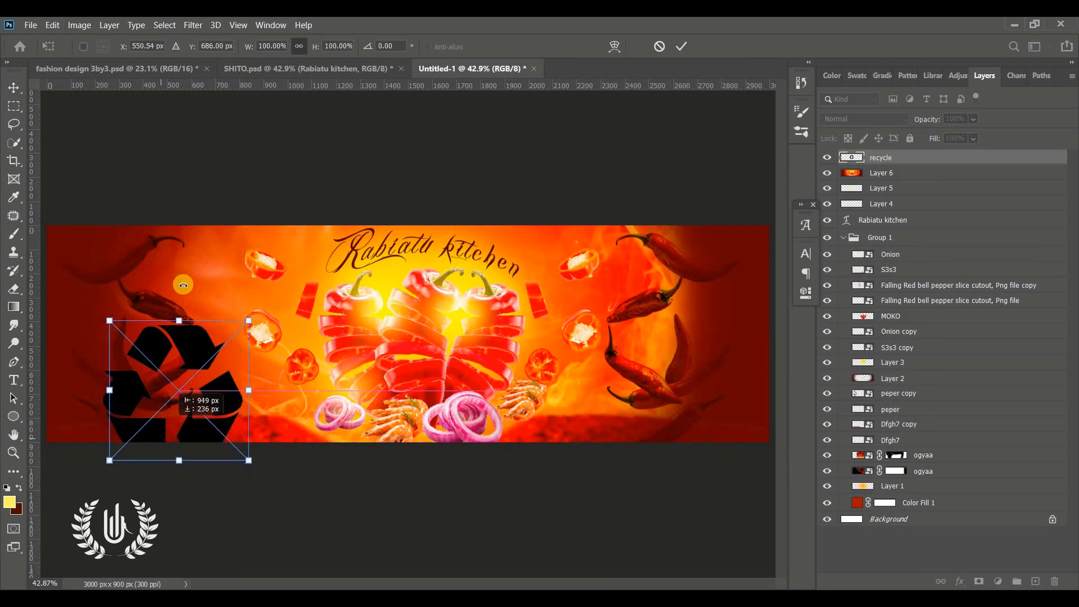
pyautogui.moveTo(178, 320); pyautogui.dragTo(192, 409)
pyautogui.click(964, 152)
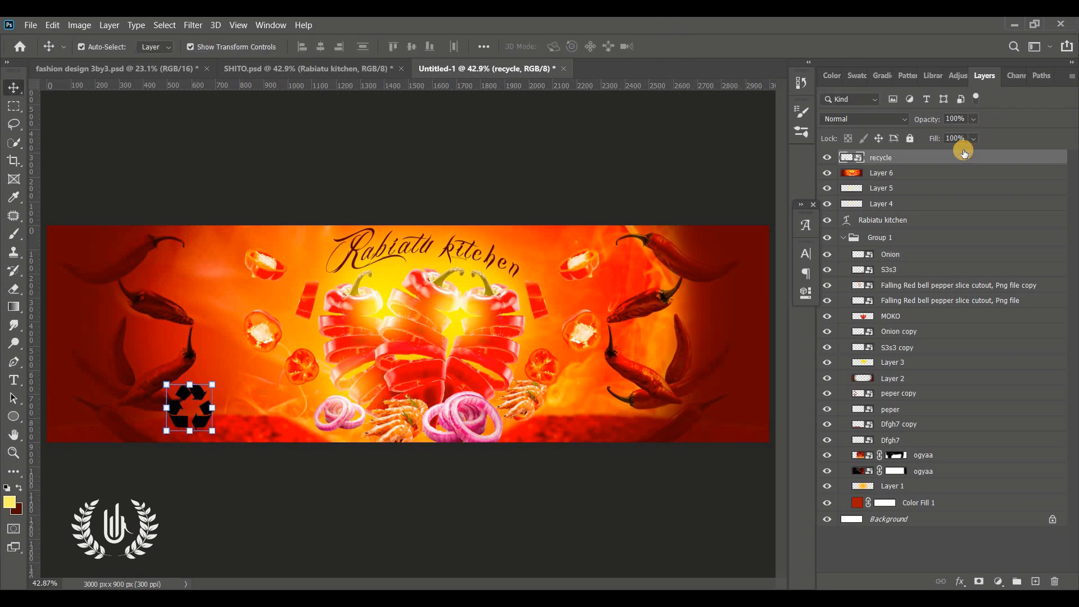
pyautogui.doubleClick(964, 154)
pyautogui.click(472, 424)
pyautogui.click(871, 255)
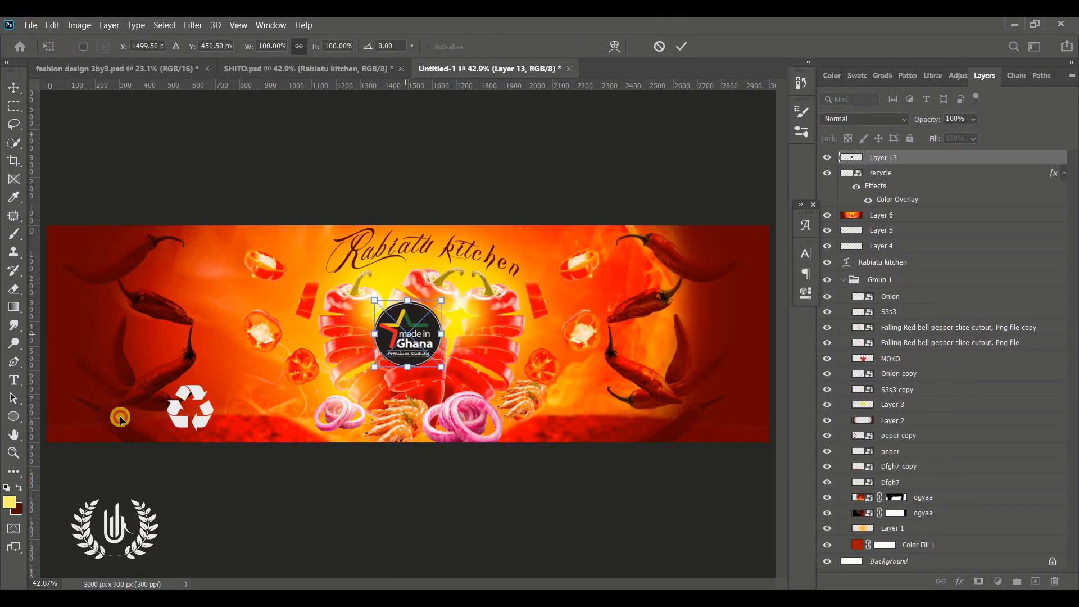
# - Scale the "made in Ghana" badge to about 72% and place it directly left of the recycle symbol
pyautogui.moveTo(405, 334); pyautogui.dragTo(146, 406)
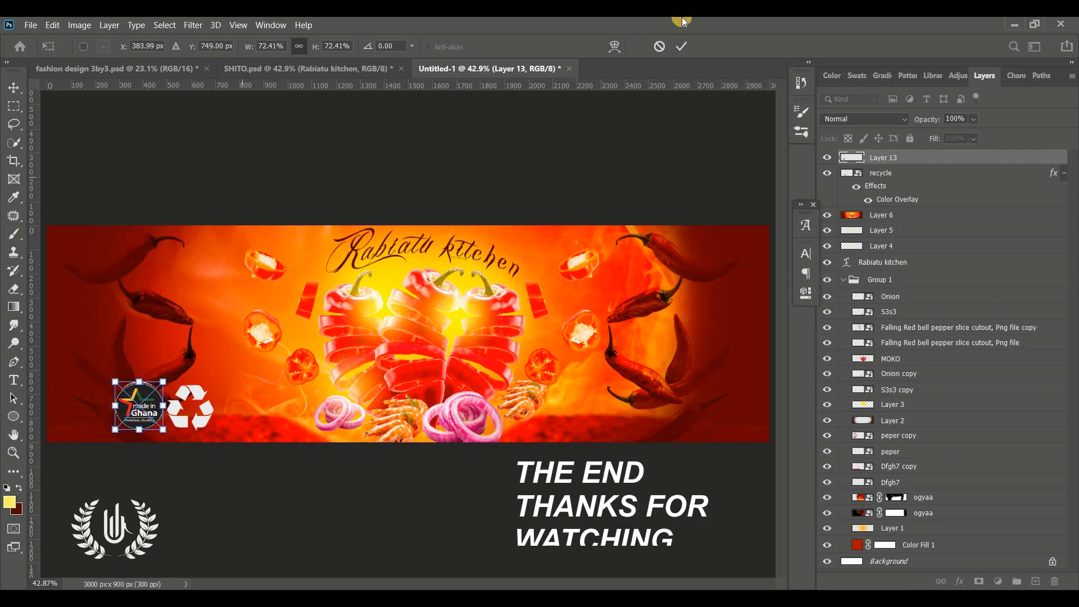
pyautogui.click(686, 41)
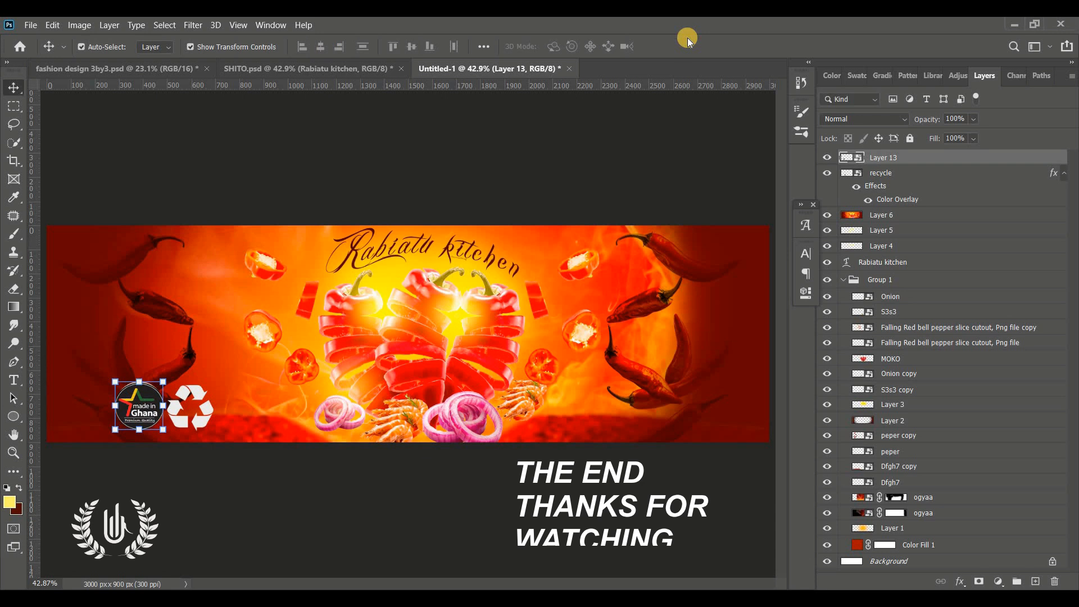
pyautogui.click(525, 202)
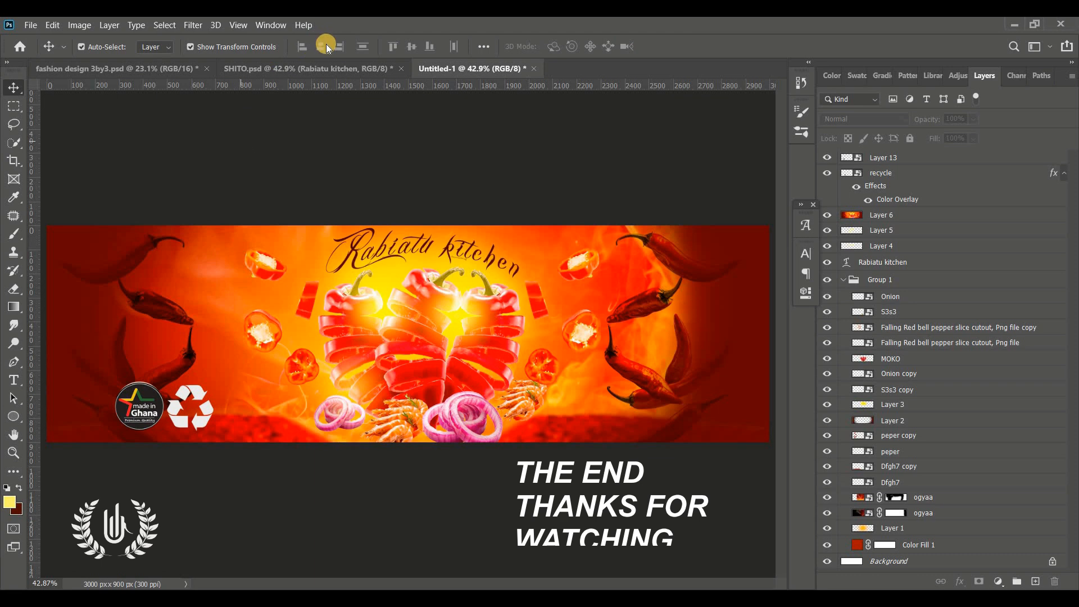
# - Switch to SHITO.psd, show Layer 19, hide the interface panels and examine the full label design enlarged with nothing selected
pyautogui.click(326, 67)
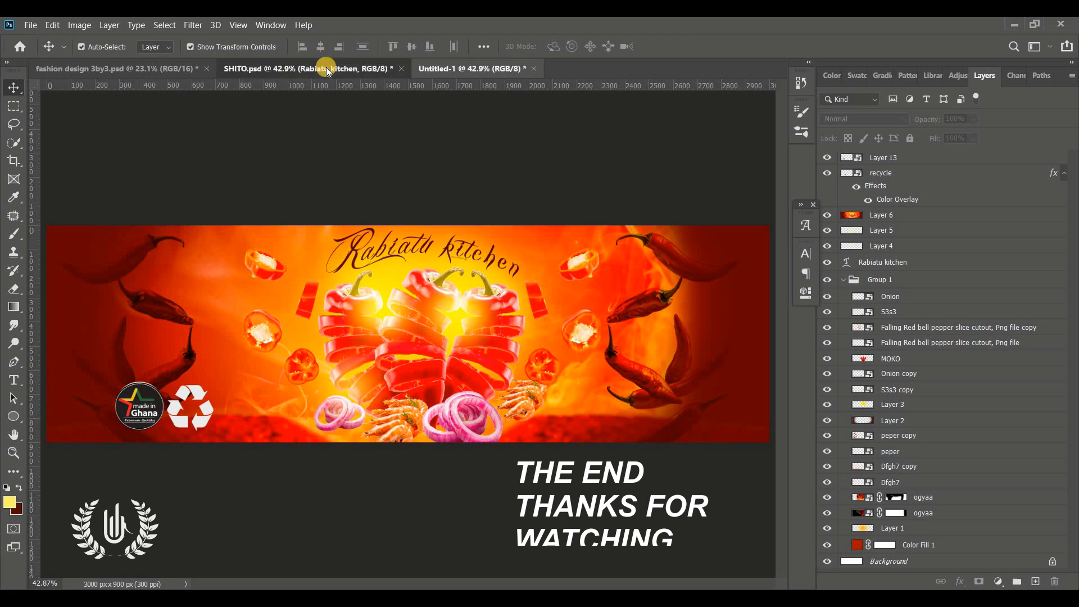
pyautogui.scroll(6, 896, 212)
pyautogui.click(825, 173)
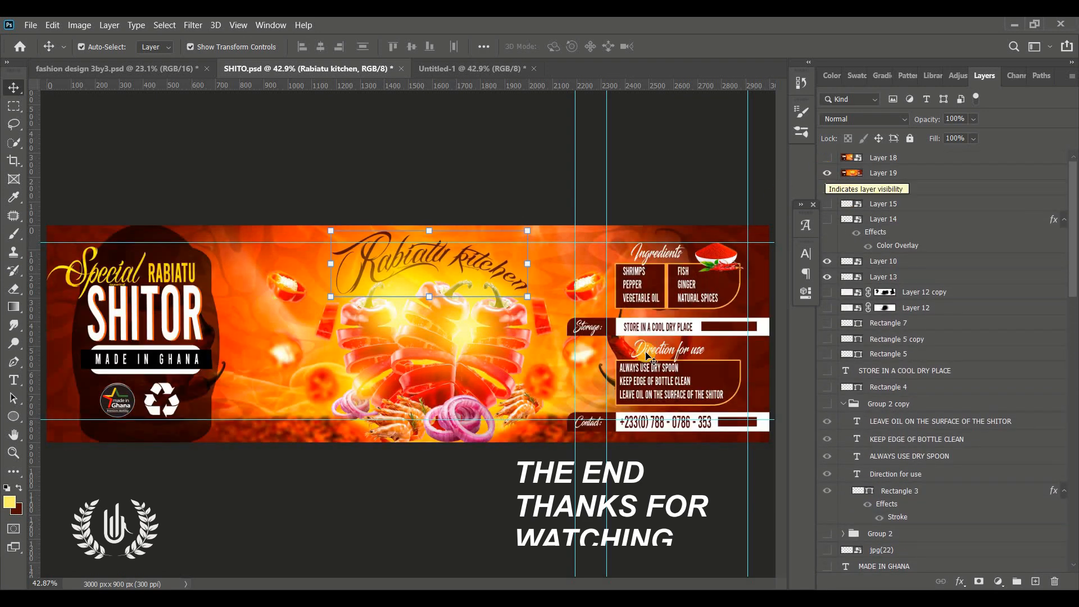
pyautogui.press('Tab')
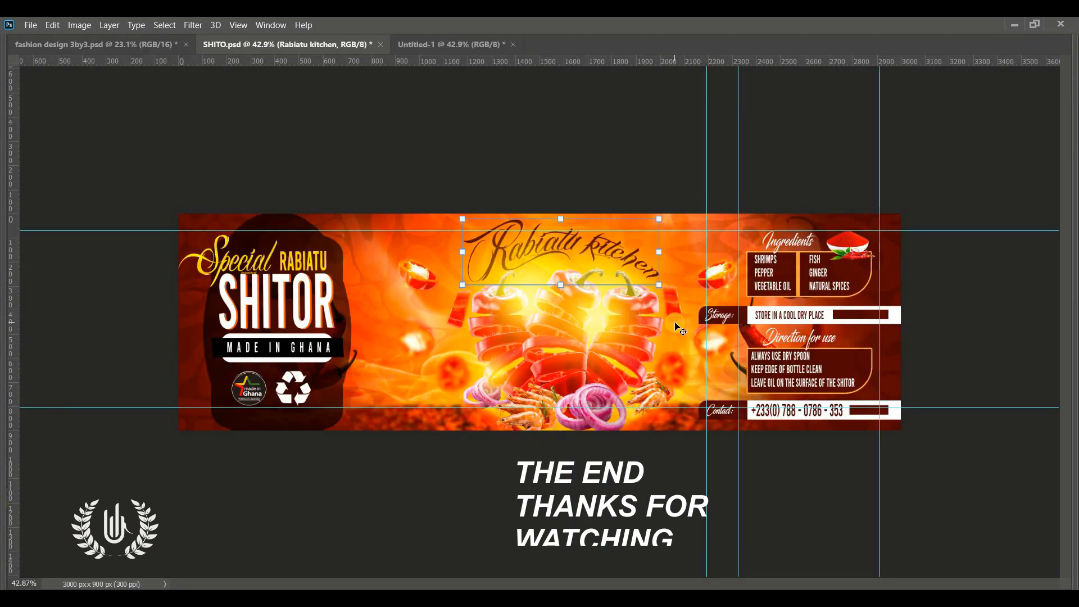
pyautogui.scroll(3, 679, 329)
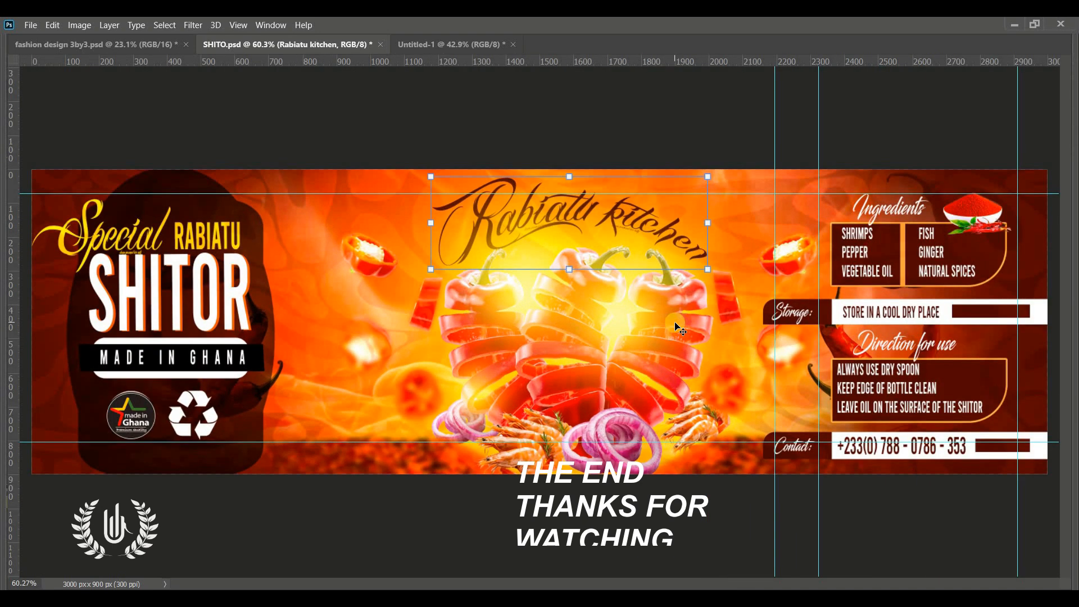
pyautogui.click(573, 149)
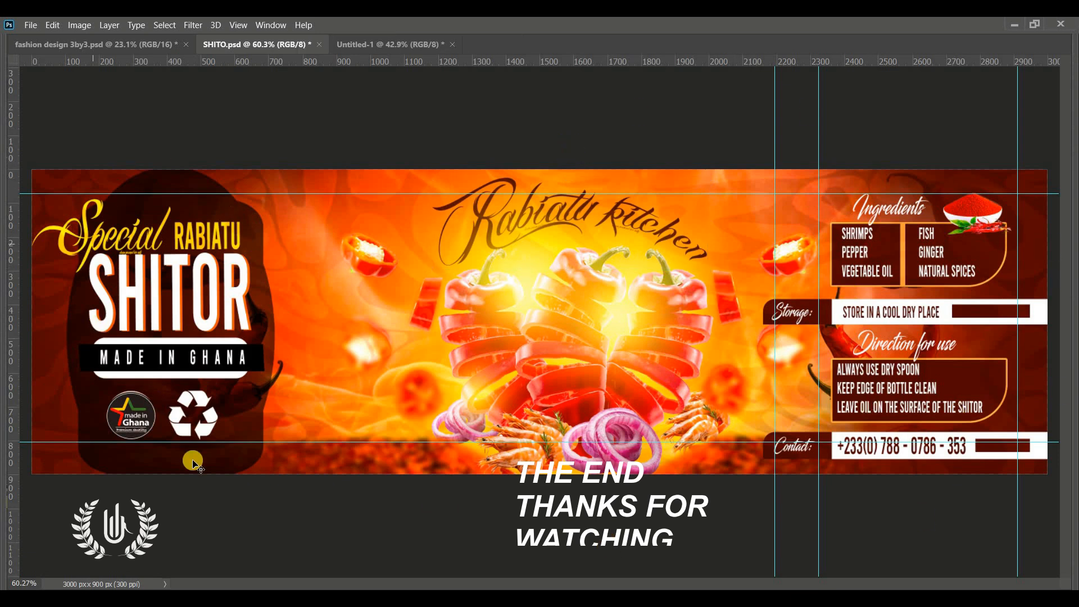